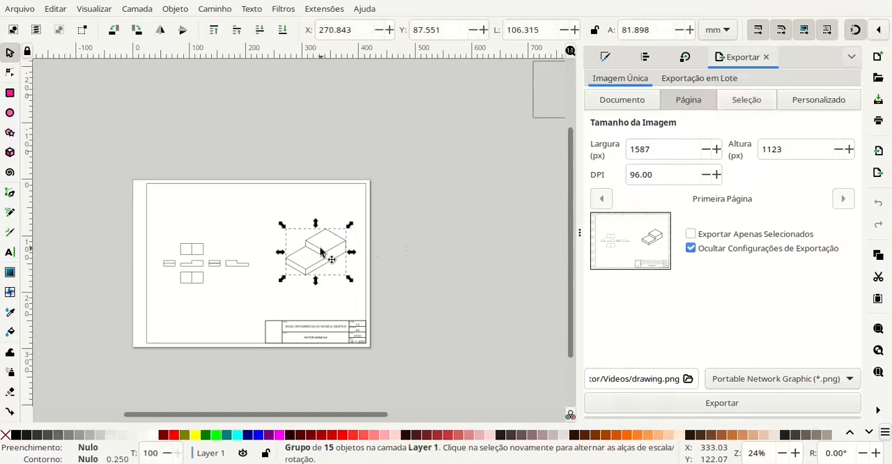
- Delete the isometric drawing, the orthographic views and the large object outside the page, keeping the sheet border and title block
key("Delete")
left_click(240, 269)
key("Delete")
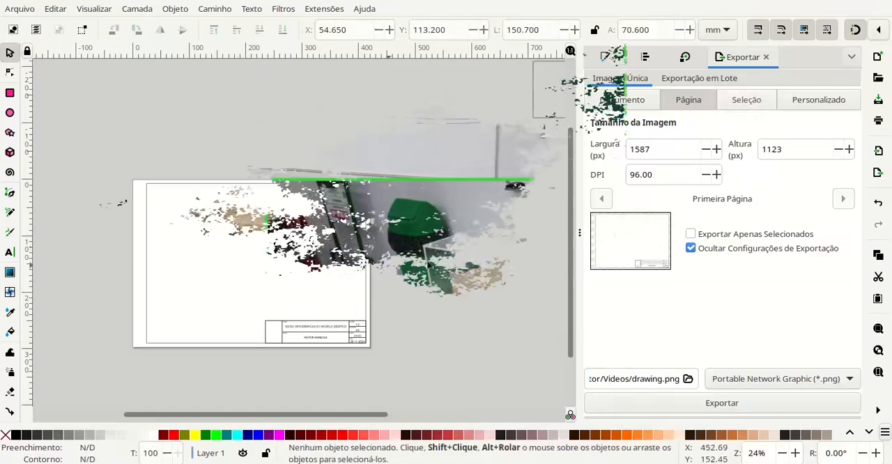
left_click_drag(516, 85, 319, 171)
left_click(317, 213)
key("Delete")
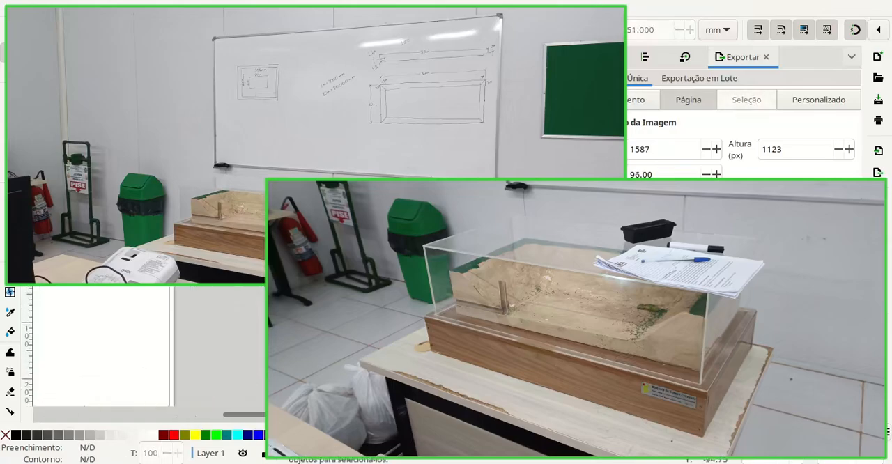
scroll(342, 230, "down", 1)
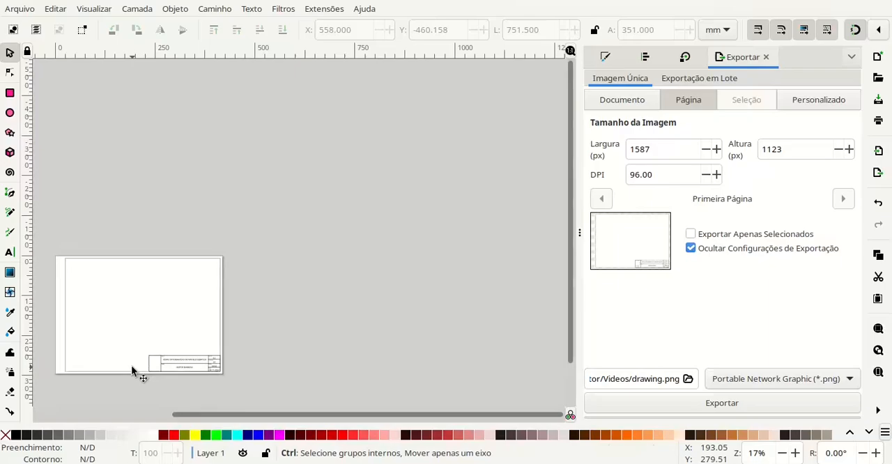
- Replace the drawing title in the title block with "LAYOUT DE VIVEIRO ESCAVADO"
scroll(131, 366, "up", 3)
scroll(225, 362, "up", 2)
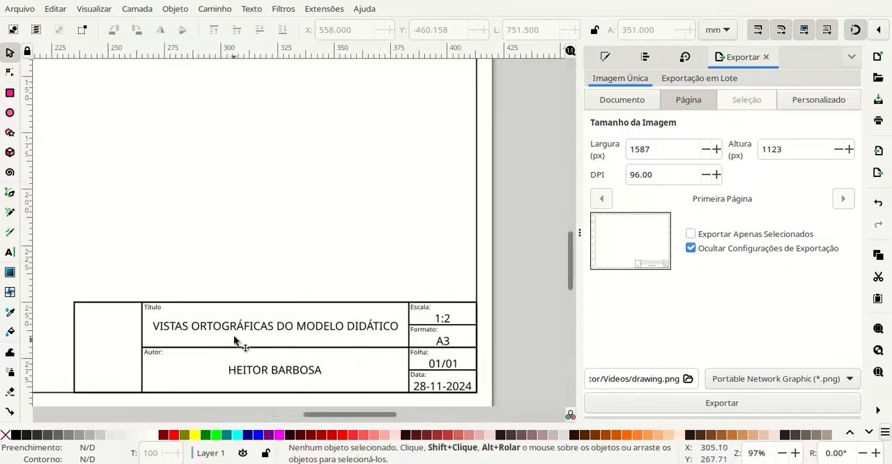
left_click(245, 332)
key("t")
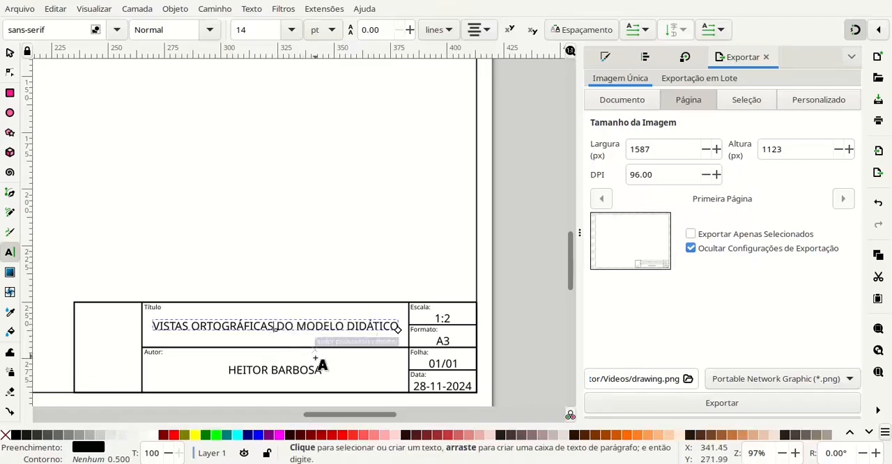
key("ctrl+shift+Right")
key("ctrl+shift+Right")
key("ctrl+shift+Right")
key("ctrl+shift+Right")
key("ctrl+shift+Right")
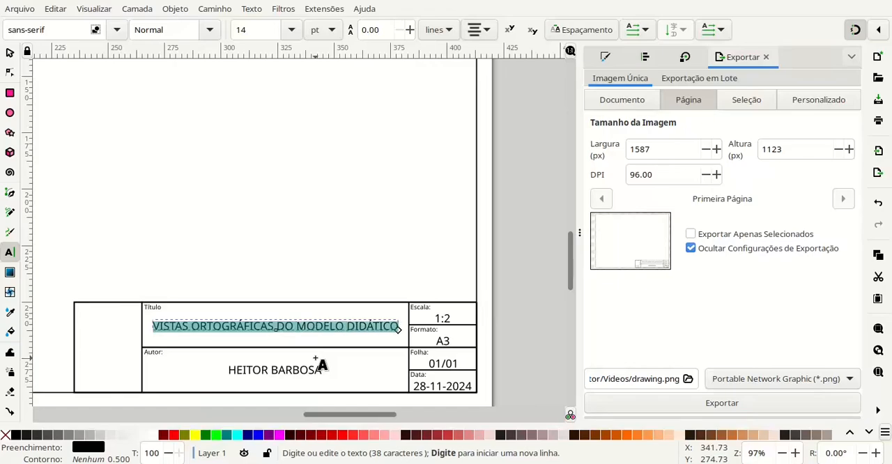
type("Layou")
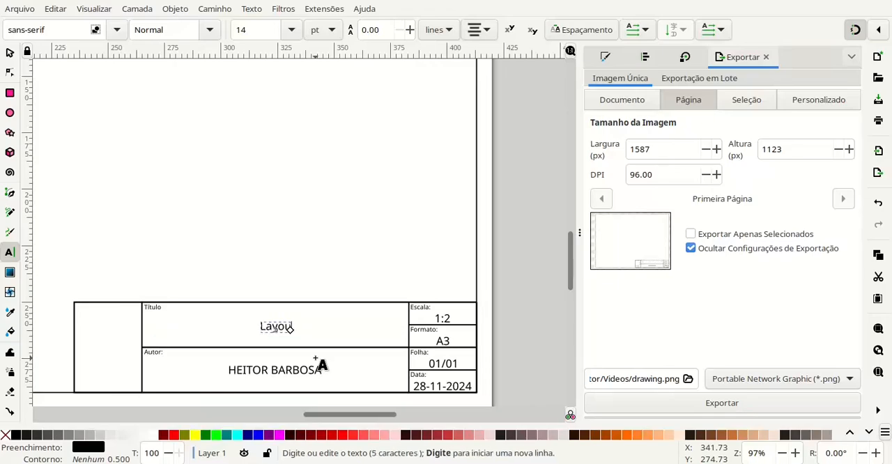
key("BackSpace")
key("BackSpace")
key("BackSpace")
key("BackSpace")
type("LAYOUT DE VIVIEO")
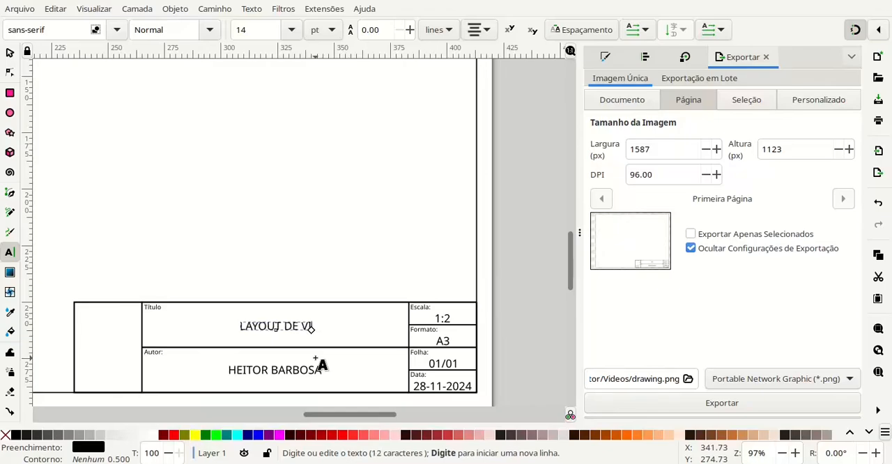
key("BackSpace")
key("BackSpace")
key("BackSpace")
type("E")
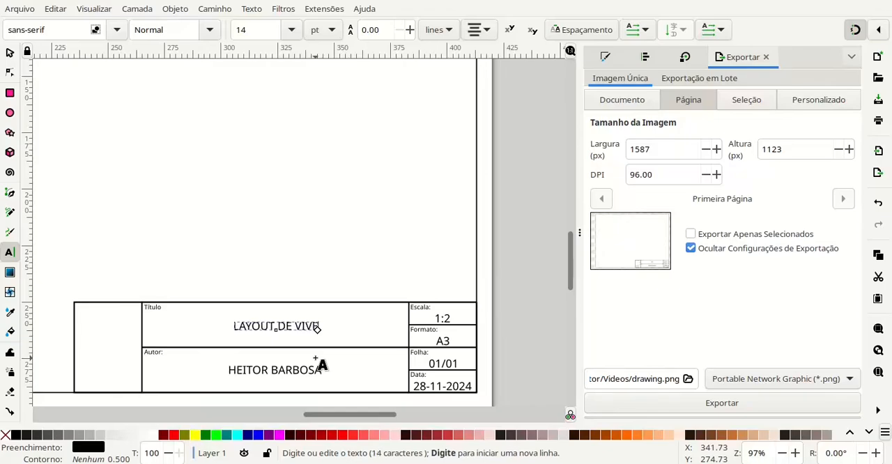
type("IRO ESCAD")
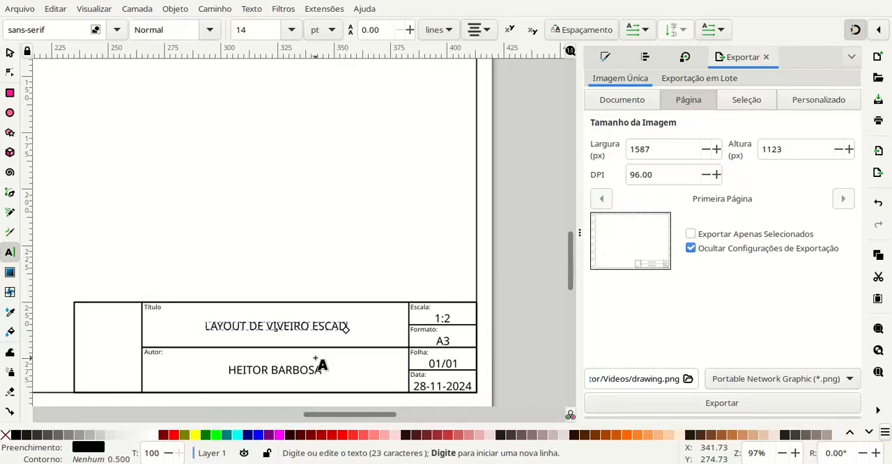
key("BackSpace")
type("VADO")
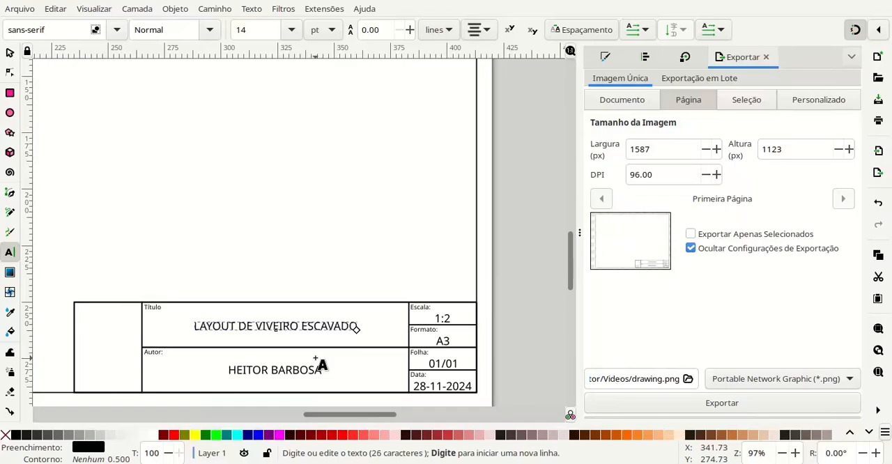
key("Escape")
key("s")
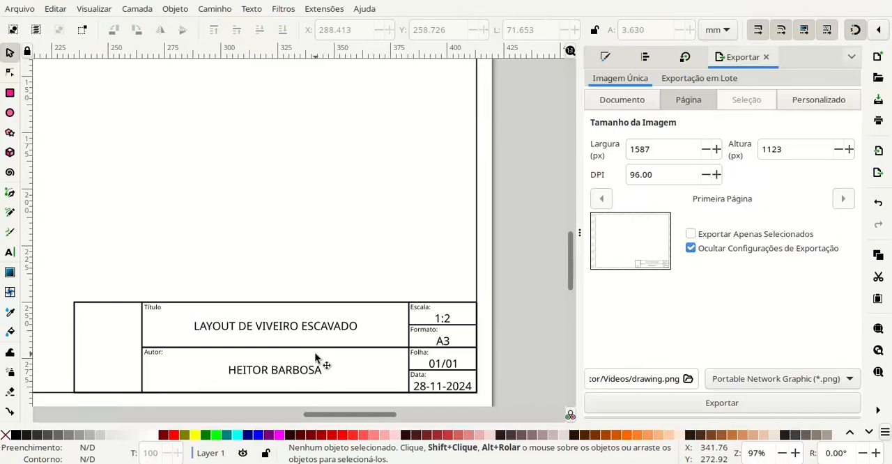
- Extend the title with "PARA PISCICULTURA" and break the added words onto a second line
left_click(288, 325)
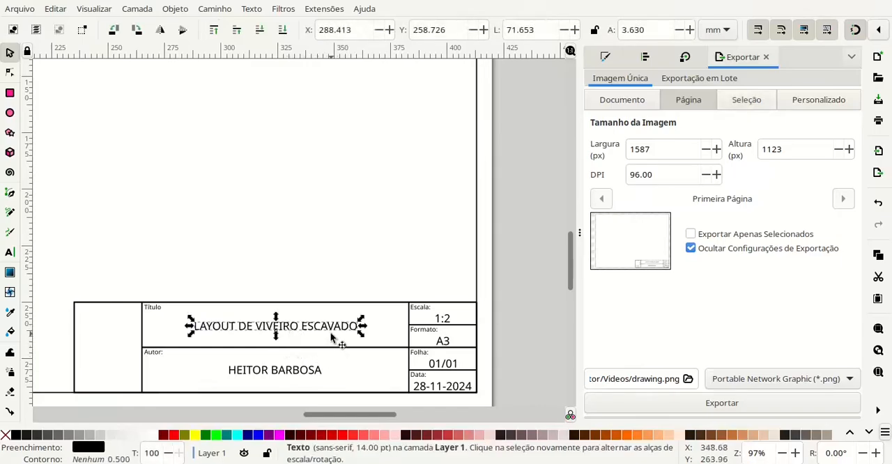
type("t PA")
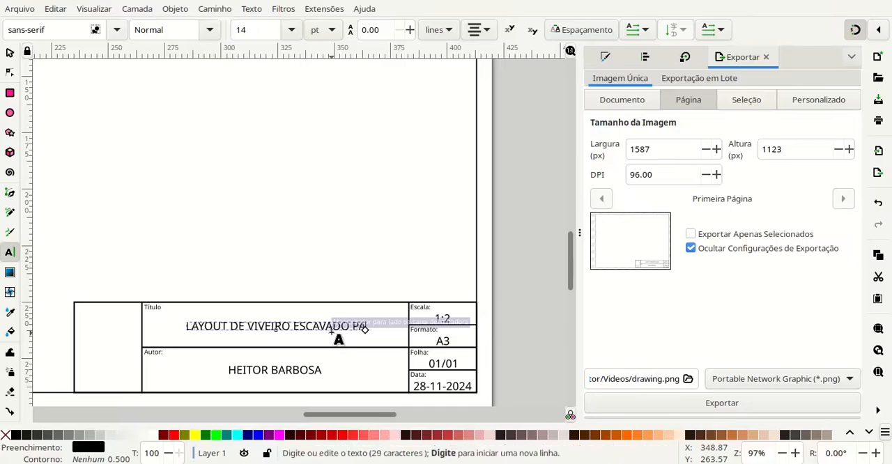
type("RA PI")
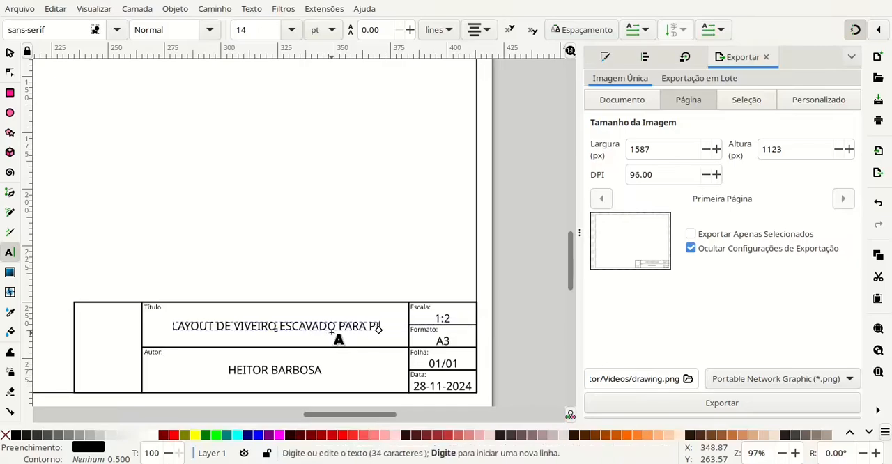
type("SCICUL")
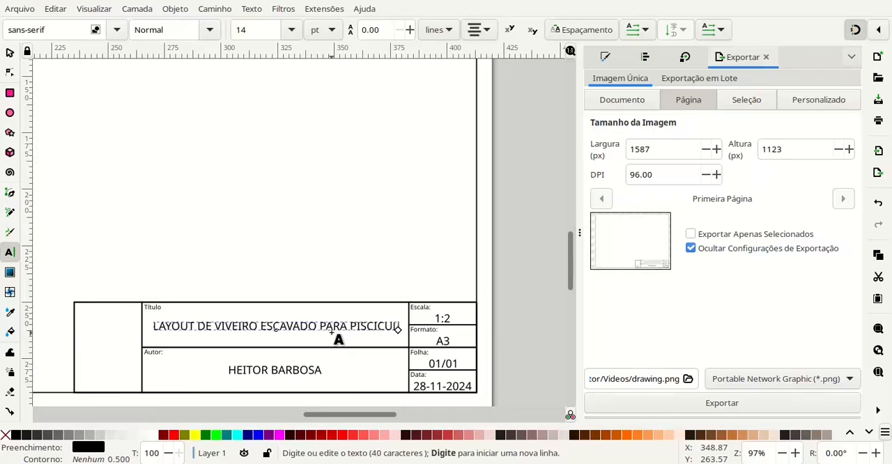
type("TURA")
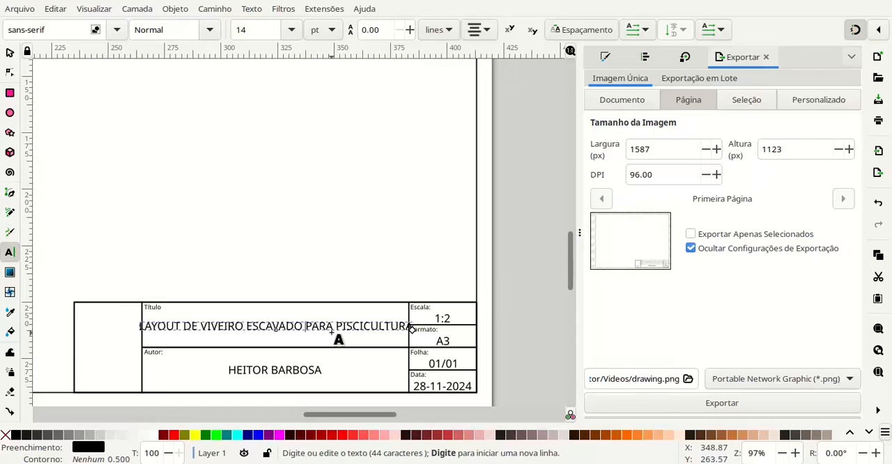
key("Return")
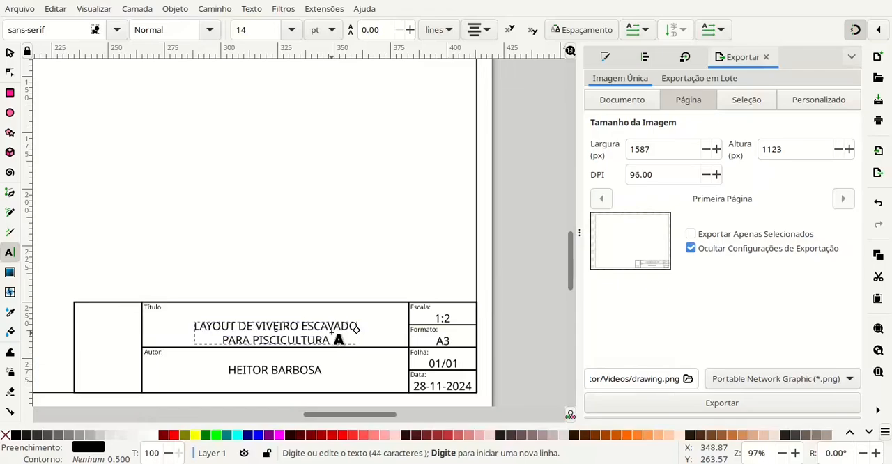
key("Escape")
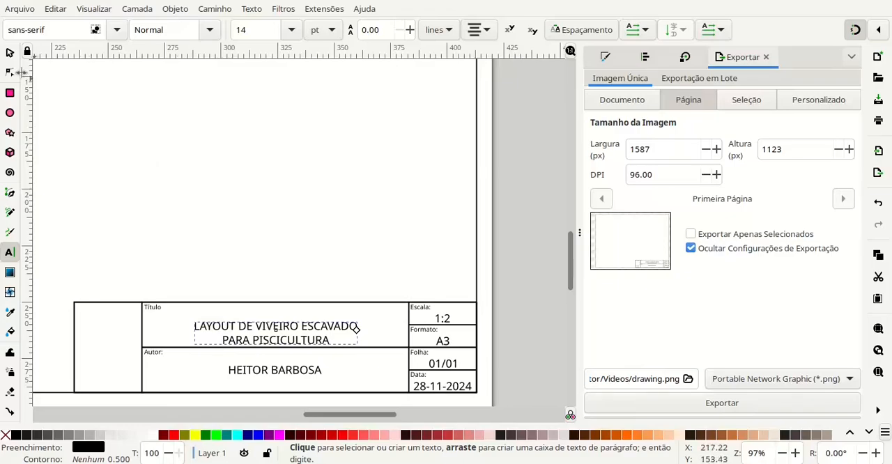
- Center the two-line title horizontally and vertically within its title block cell, aligned relative to the last selected object
left_click(10, 54)
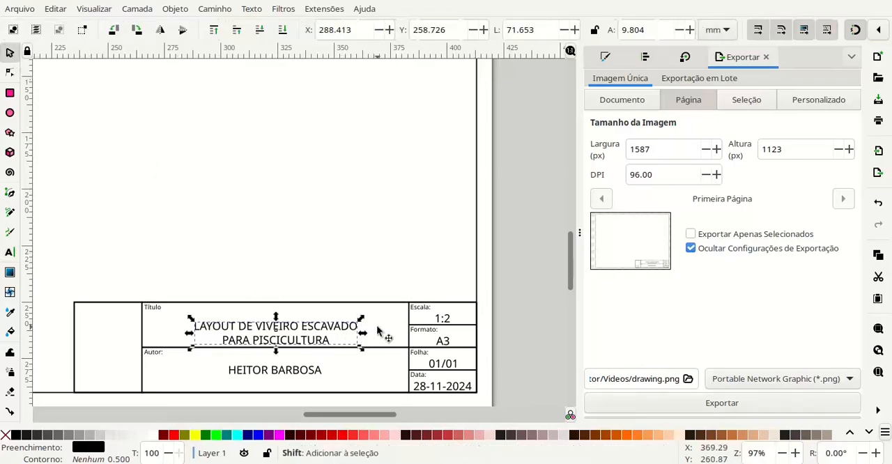
left_click(369, 338, "shift")
key("ctrl+shift+a")
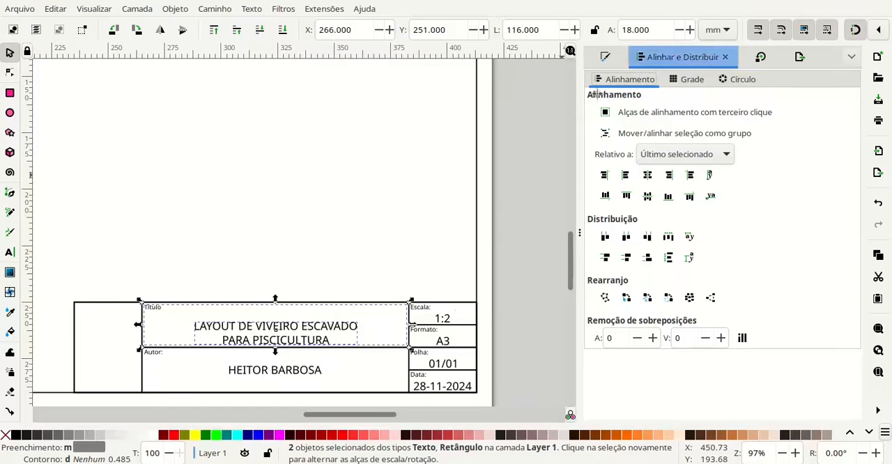
left_click(648, 175)
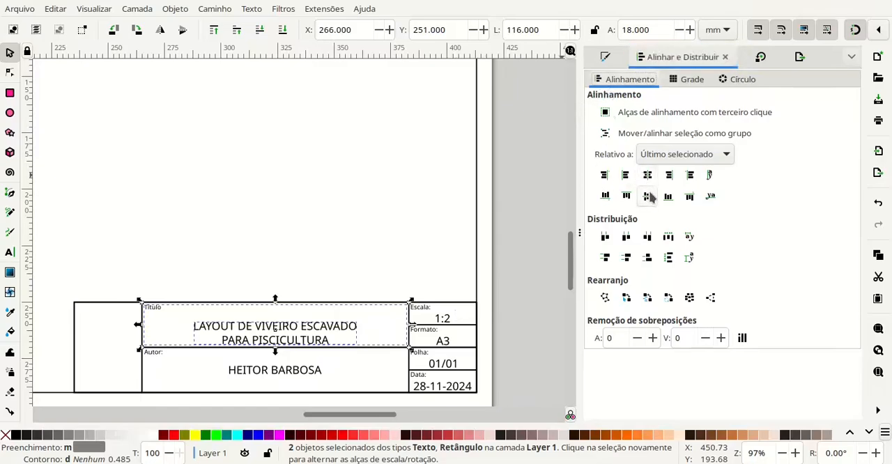
left_click(647, 196)
left_click(513, 313)
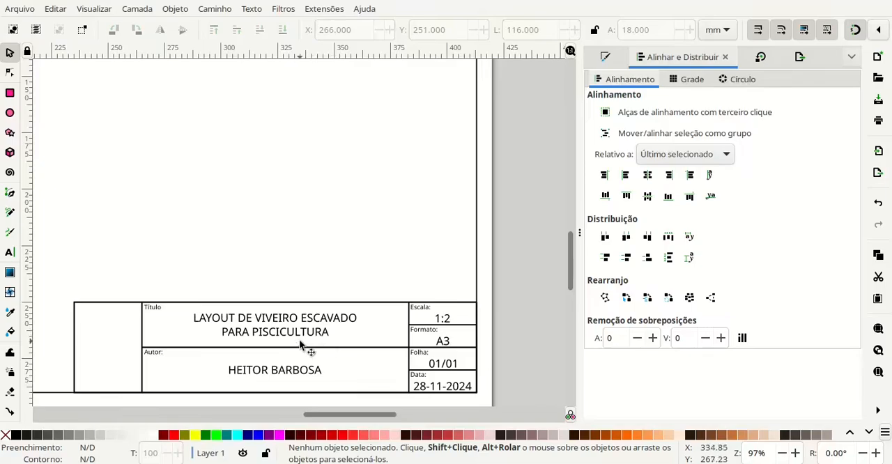
- Change the date in the title block to 29-11-2024
double_click(423, 386)
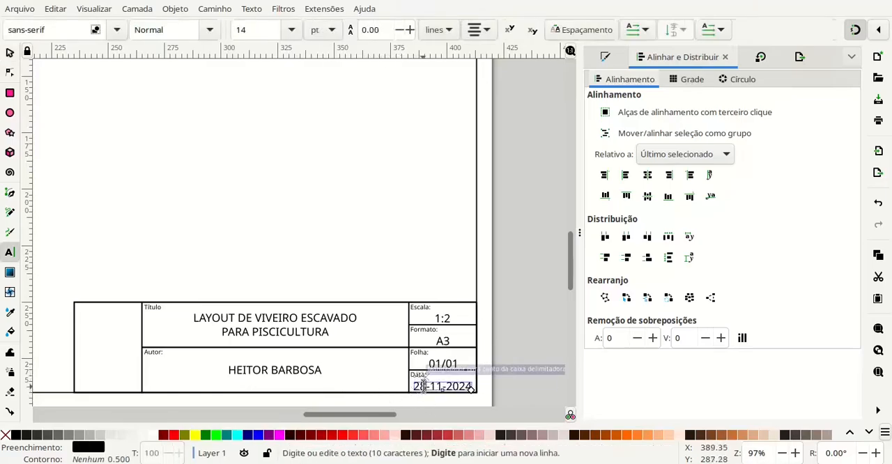
key("shift+Left")
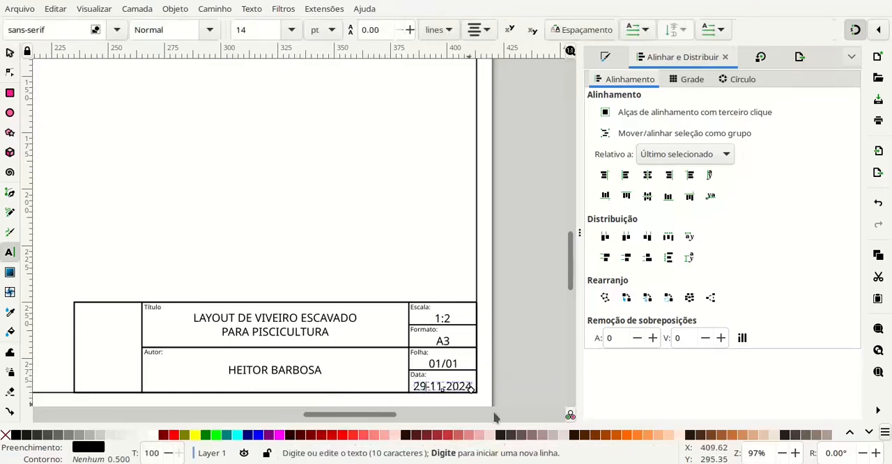
left_click(10, 56)
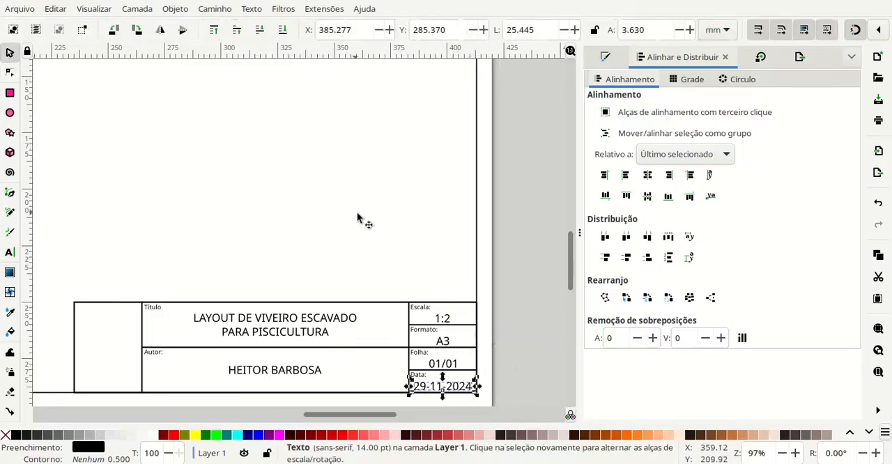
left_click(526, 272)
- Draw a rectangle about 7669 by 2048 mm on the empty canvas beyond the A3 page's upper-right corner
scroll(516, 265, "down", 1)
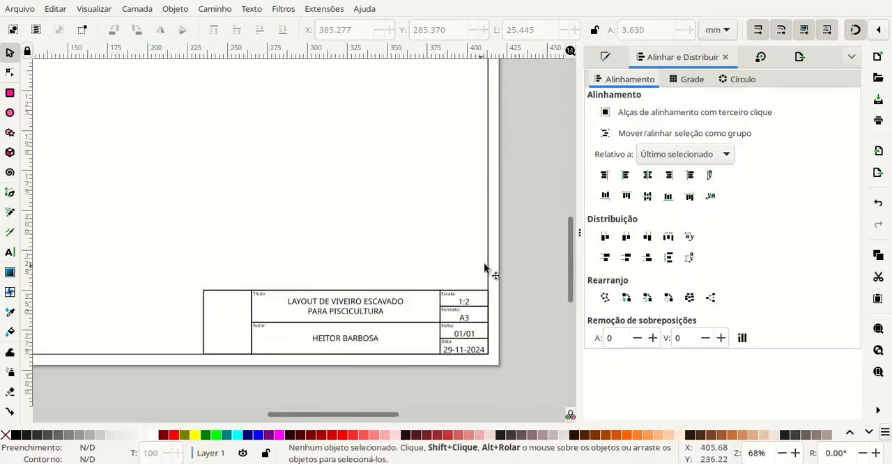
scroll(450, 272, "down", 1)
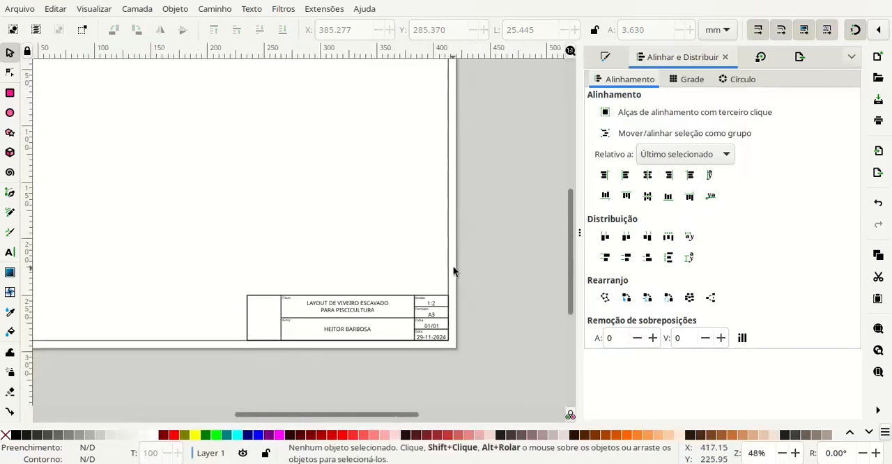
left_click_drag(488, 244, 416, 282)
scroll(427, 259, "down", 2)
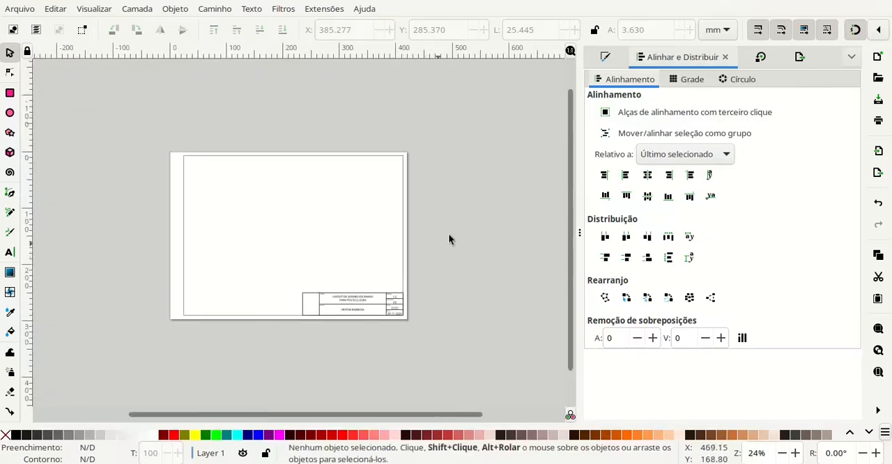
left_click_drag(451, 239, 332, 257)
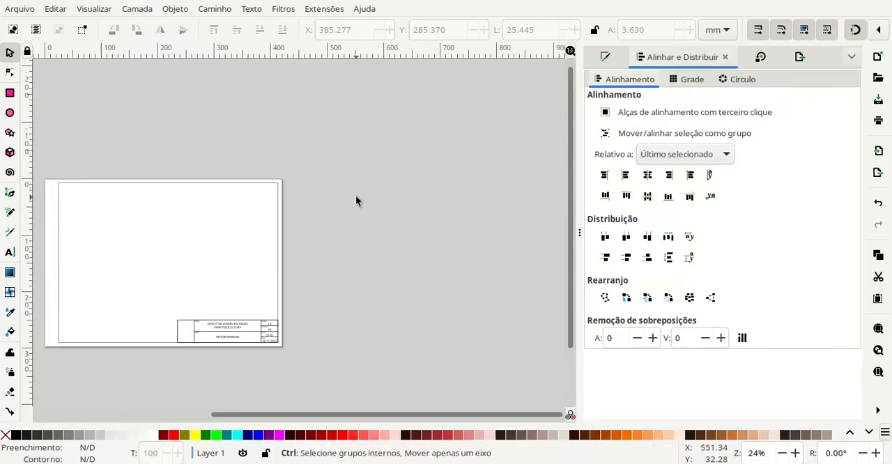
scroll(357, 198, "down", 1)
left_click_drag(364, 192, 250, 231)
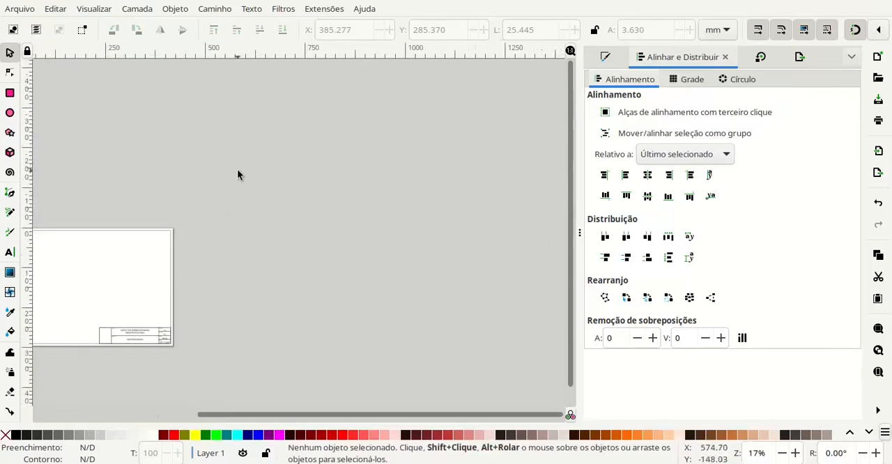
scroll(239, 175, "down", 3)
scroll(299, 174, "down", 3)
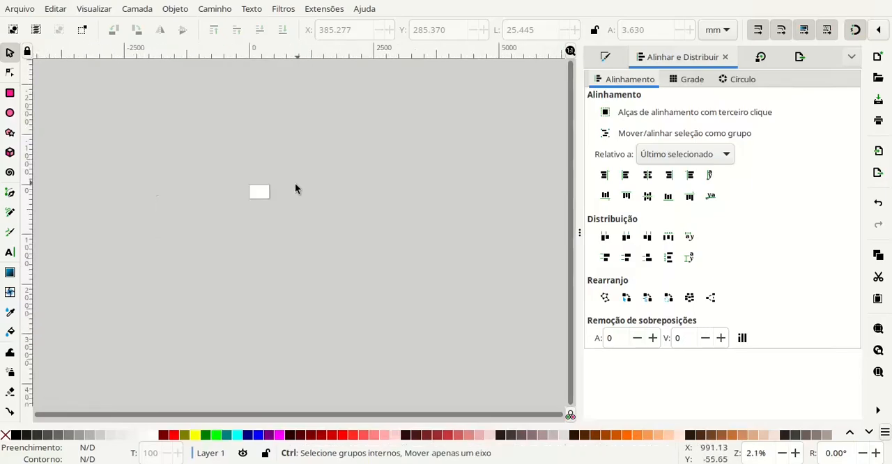
left_click_drag(342, 200, 278, 344)
scroll(264, 324, "down", 1)
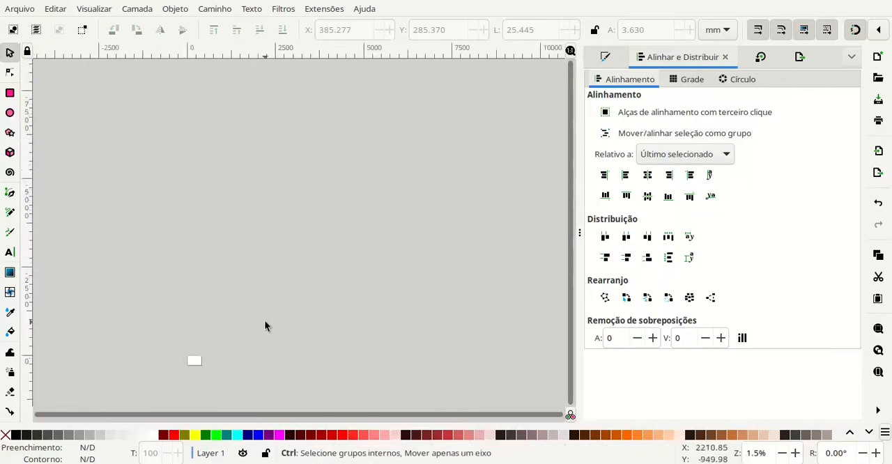
scroll(264, 320, "down", 1)
left_click_drag(376, 323, 277, 325)
scroll(244, 289, "down", 1)
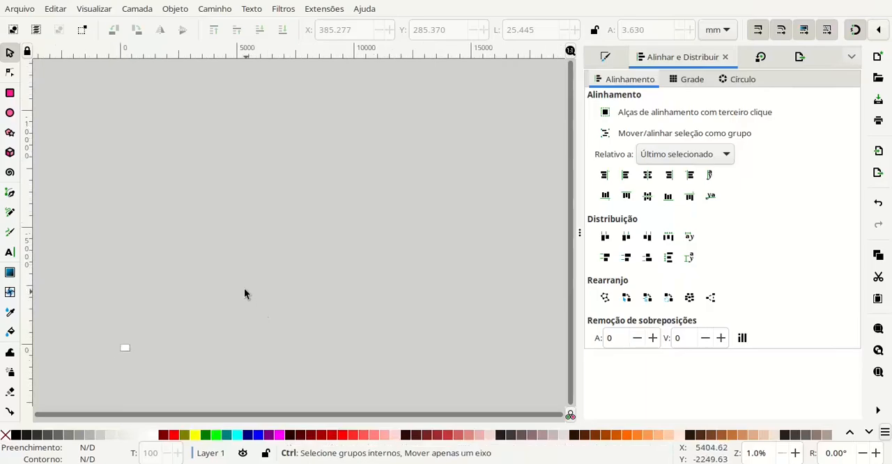
left_click_drag(334, 286, 302, 307)
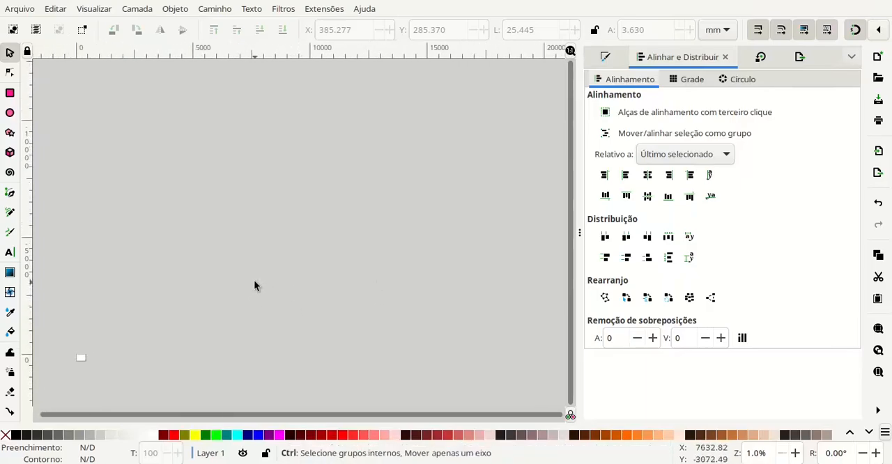
left_click(9, 94)
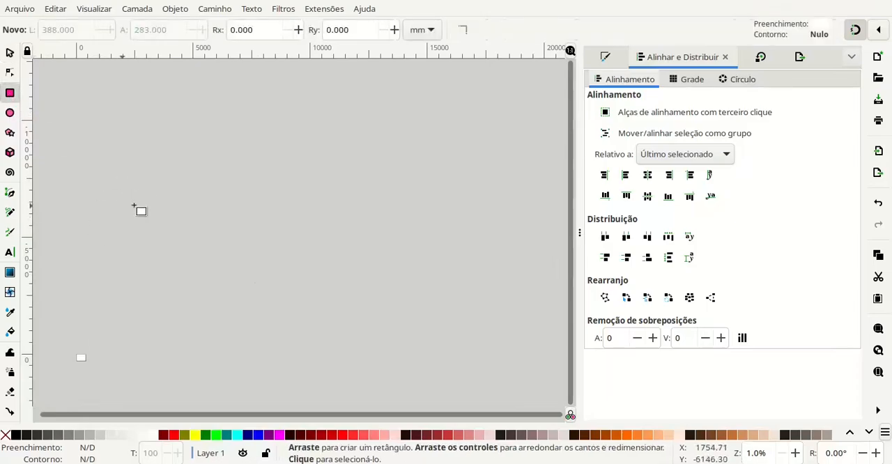
left_click_drag(163, 191, 342, 238)
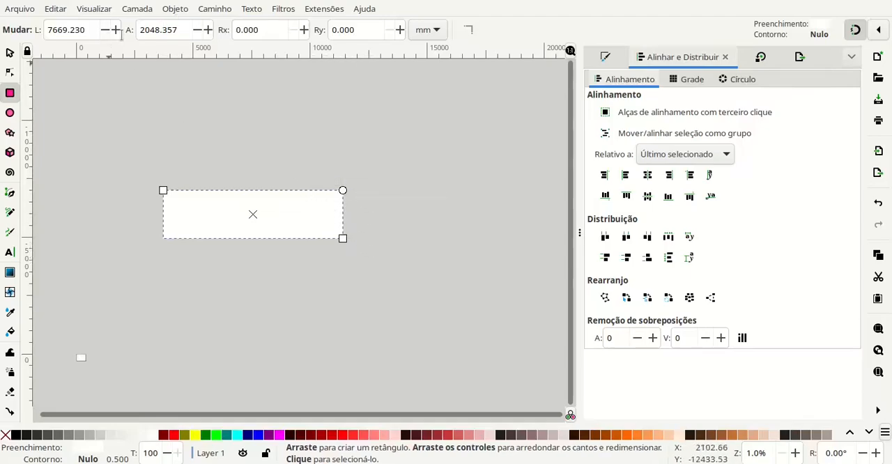
- Set the rectangle's width to 80000 mm and its height to 30000 mm
left_click_drag(84, 32, 25, 26)
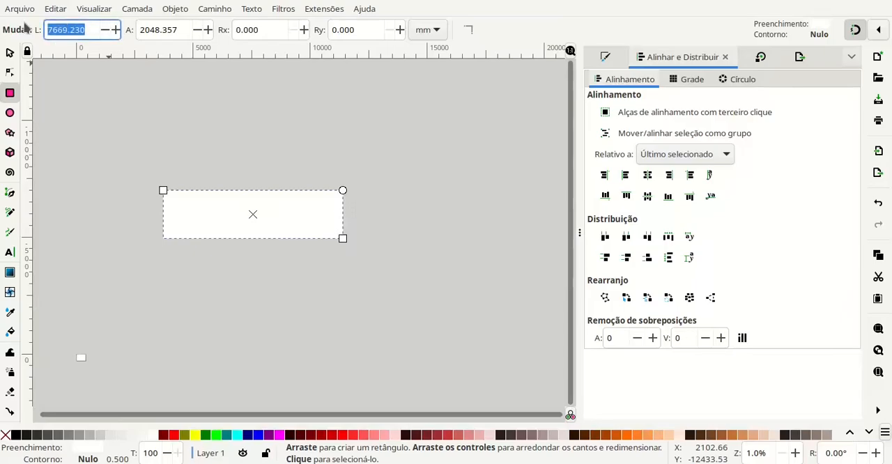
type("80000")
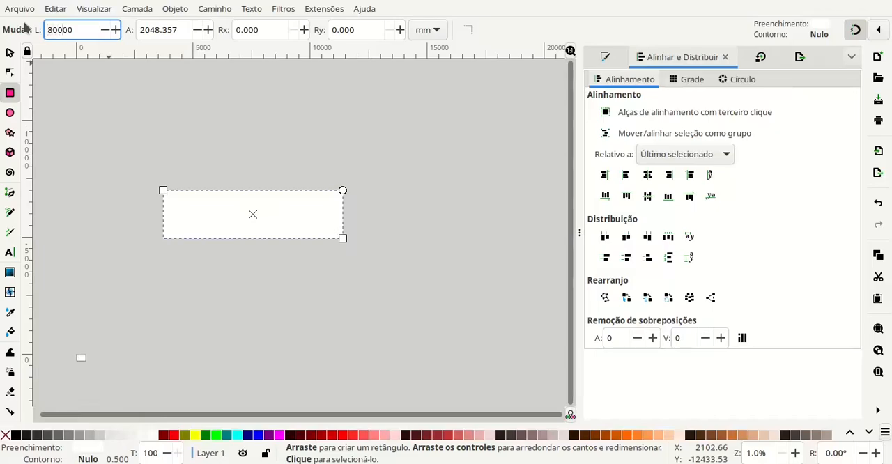
key("Tab")
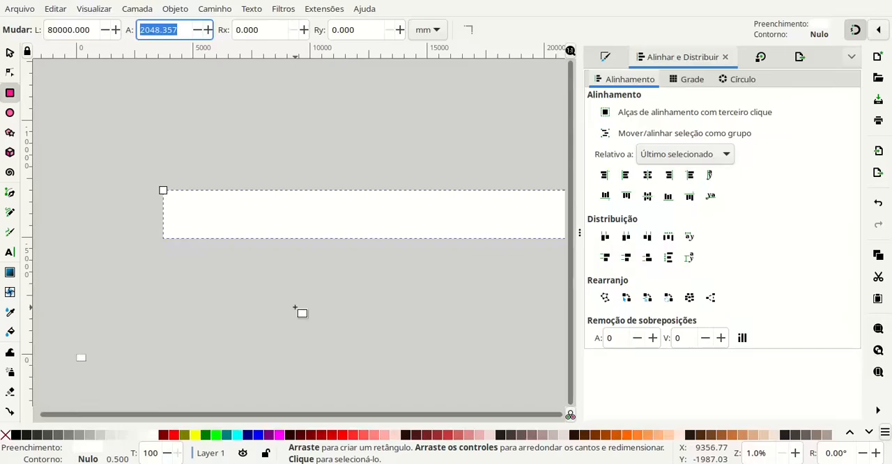
type("30000")
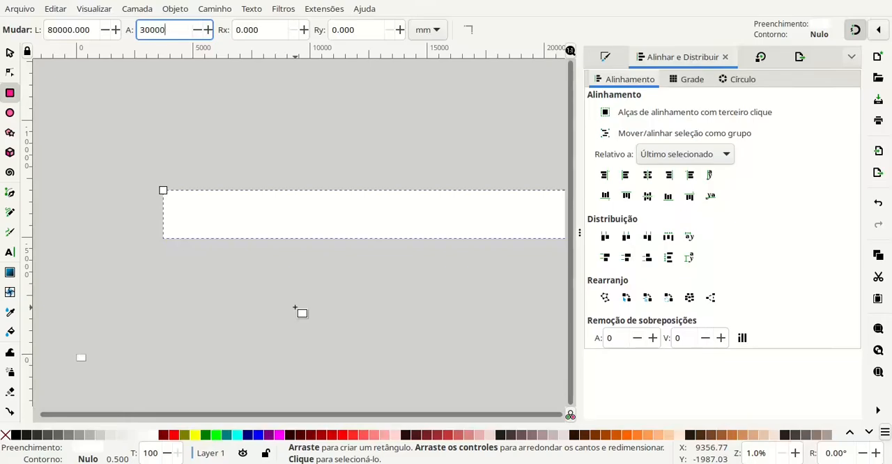
key("Return")
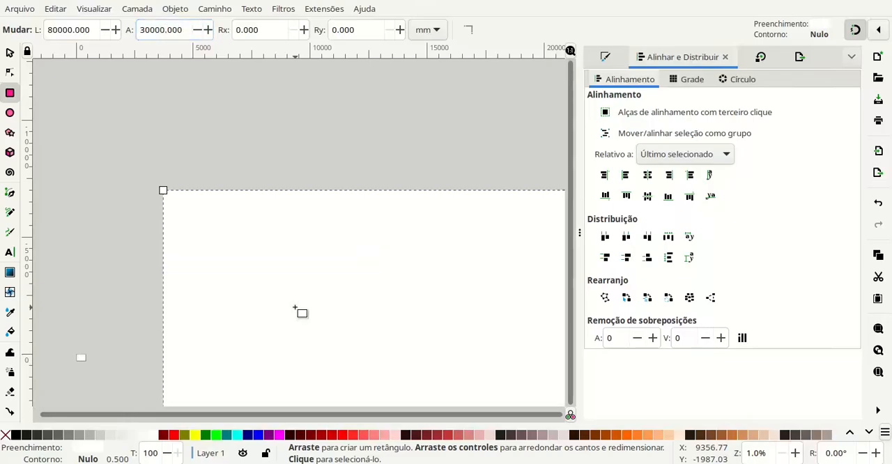
- Try to reposition the 80000 by 30000 mm rectangle on the canvas near the page
left_click(9, 52)
left_click_drag(288, 311, 244, 125)
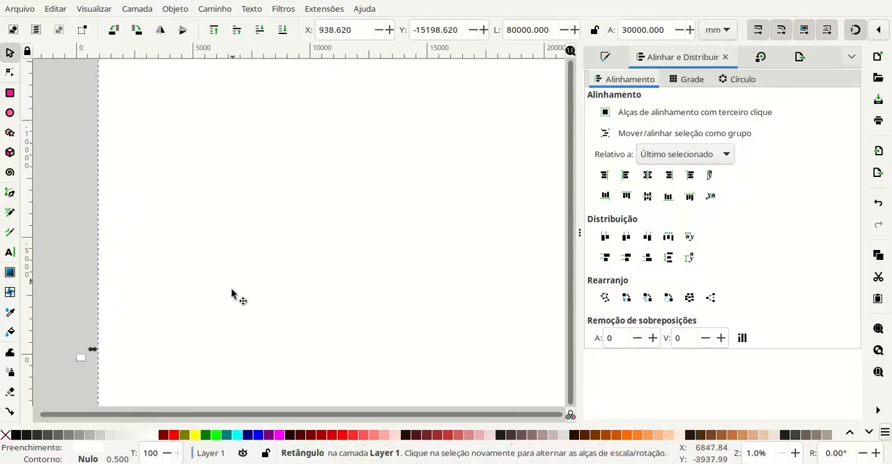
left_click_drag(231, 291, 246, 106)
left_click_drag(243, 314, 281, 183)
left_click_drag(308, 207, 290, 363)
left_click_drag(324, 153, 318, 310)
left_click_drag(263, 194, 302, 347)
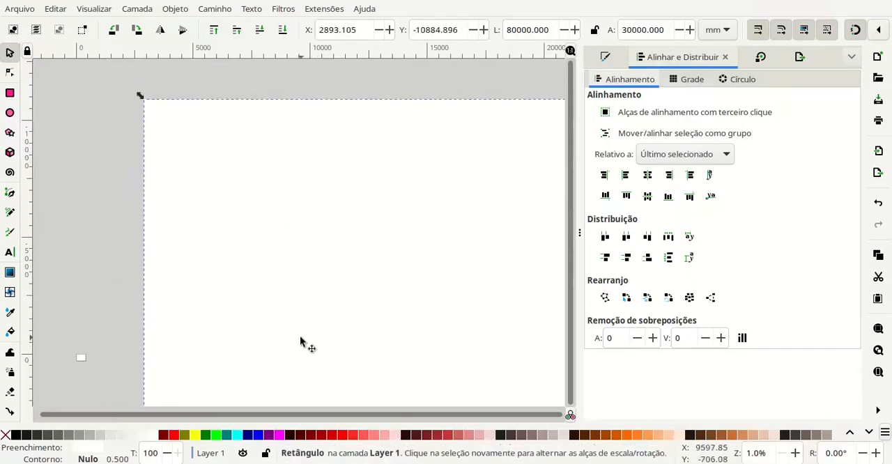
- Undo the oversized rectangle's moves, its size changes and its creation
key("ctrl+z")
key("ctrl+z")
key("ctrl+z")
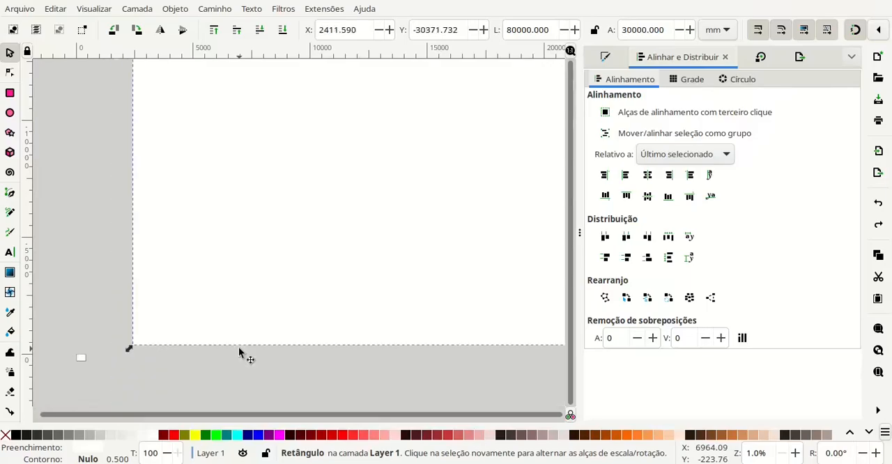
key("ctrl+z")
key("ctrl+z")
key("ctrl+z")
key("ctrl+z")
key("ctrl+z")
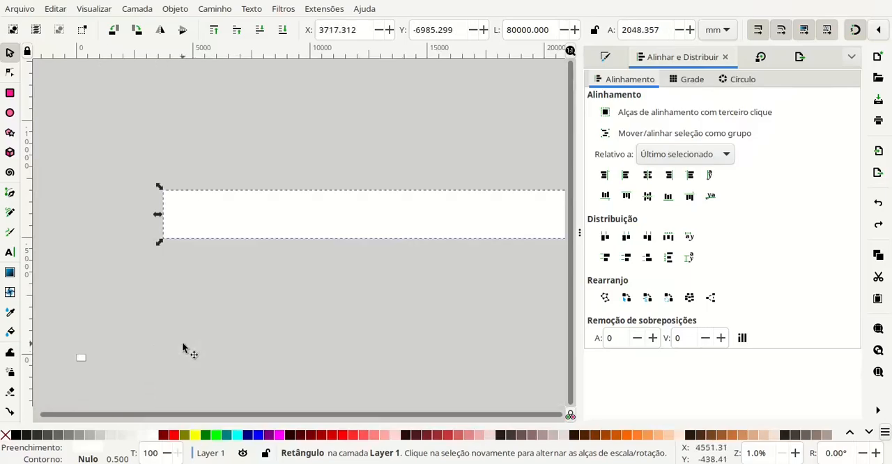
- Draw a new rectangle about 269 by 61 mm outside the A3 page, beyond its upper-right corner
scroll(106, 365, "up", 2)
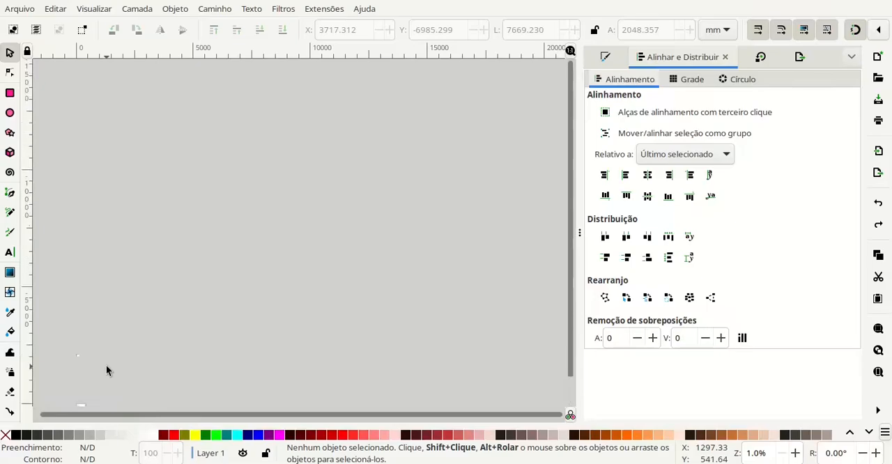
left_click_drag(104, 359, 257, 270)
scroll(258, 348, "up", 5)
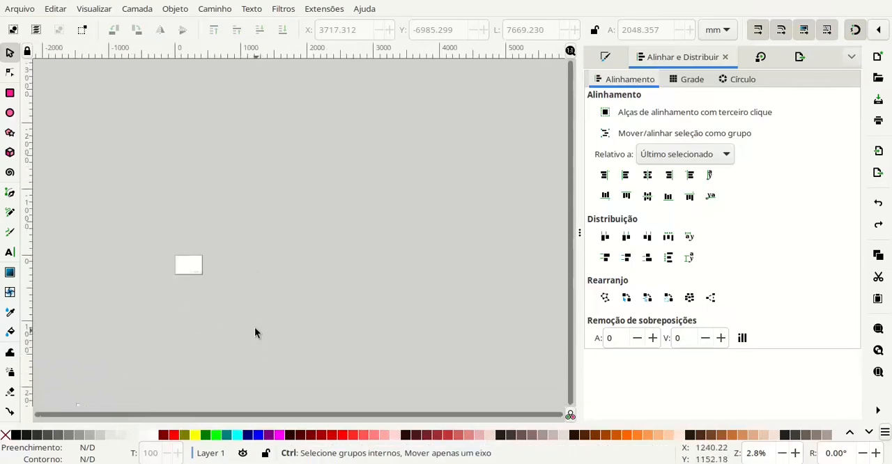
scroll(246, 207, "up", 2)
left_click_drag(238, 210, 190, 237)
left_click_drag(299, 301, 286, 302)
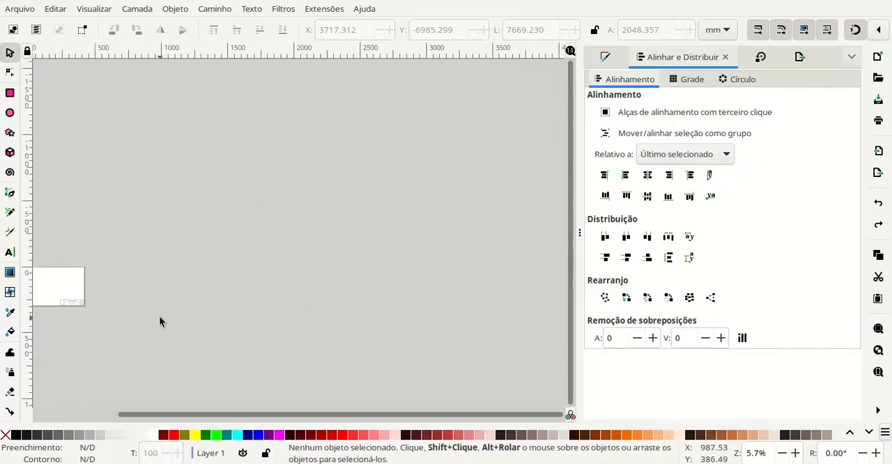
scroll(135, 306, "up", 1)
left_click_drag(131, 305, 255, 300)
scroll(220, 297, "up", 3)
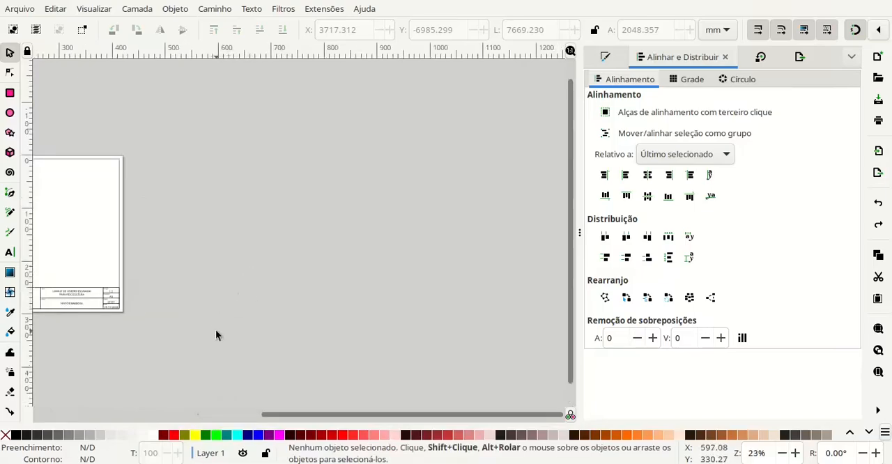
left_click(10, 95)
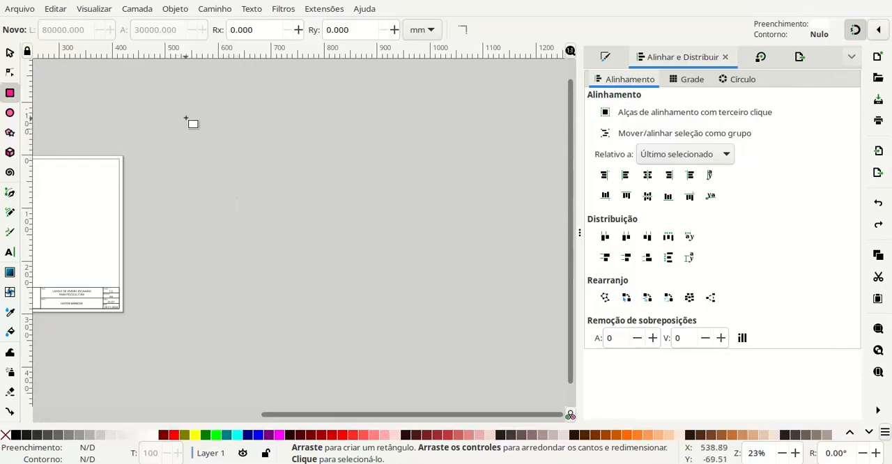
mouse_move(186, 118)
left_mouse_down()
mouse_move(329, 128)
mouse_move(328, 150)
left_mouse_up()
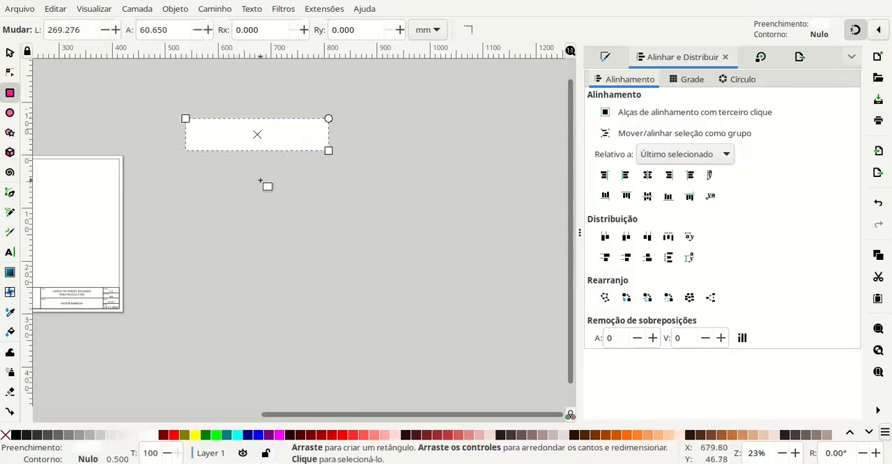
- Set the new rectangle's width to 80 mm and its height to 30 mm
left_click_drag(82, 30, 38, 24)
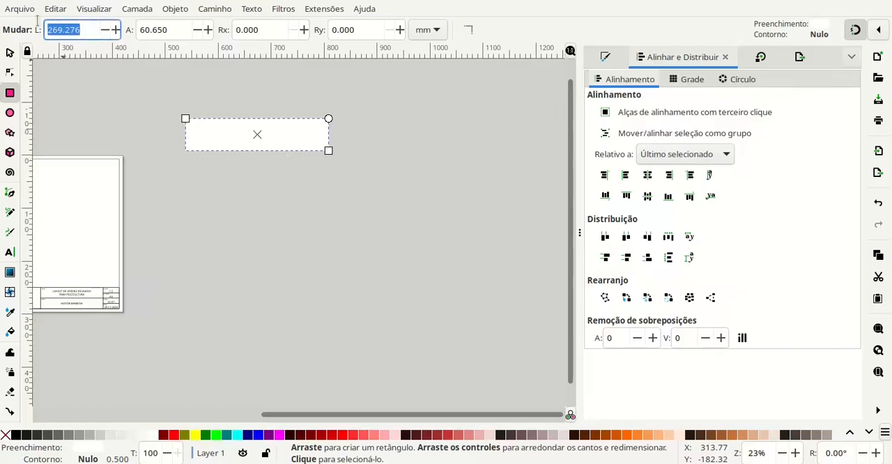
type("80")
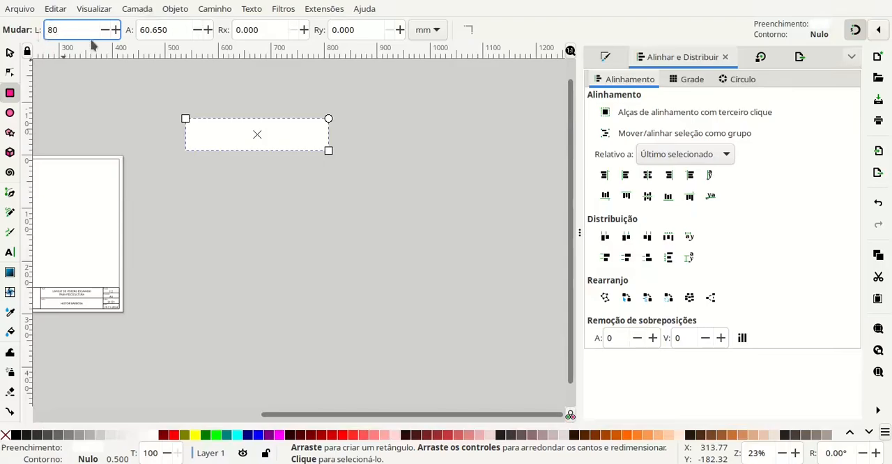
key("Tab")
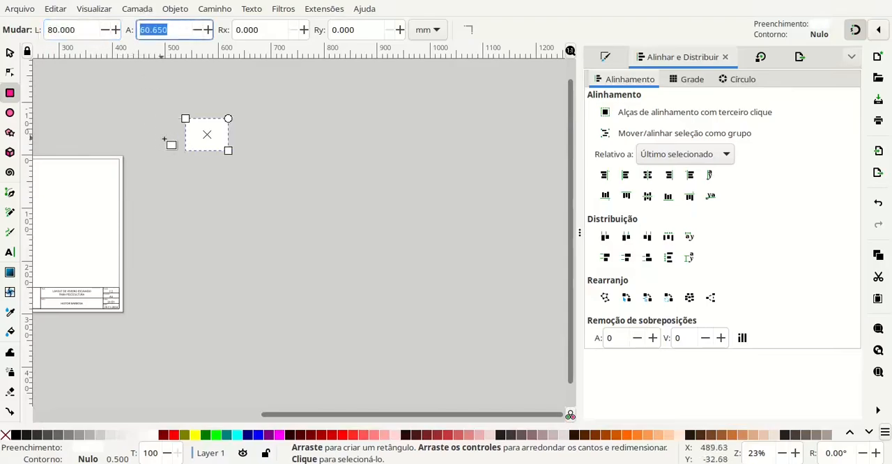
scroll(176, 127, "up", 2)
scroll(178, 127, "up", 1)
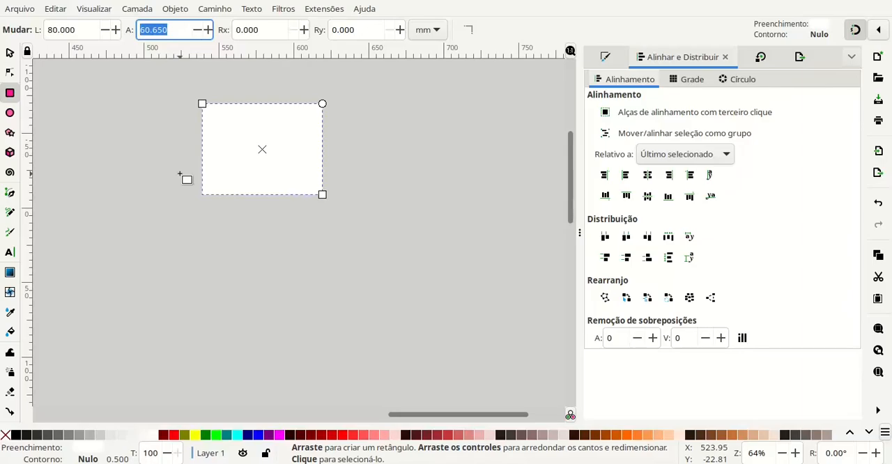
type("30")
key("Tab")
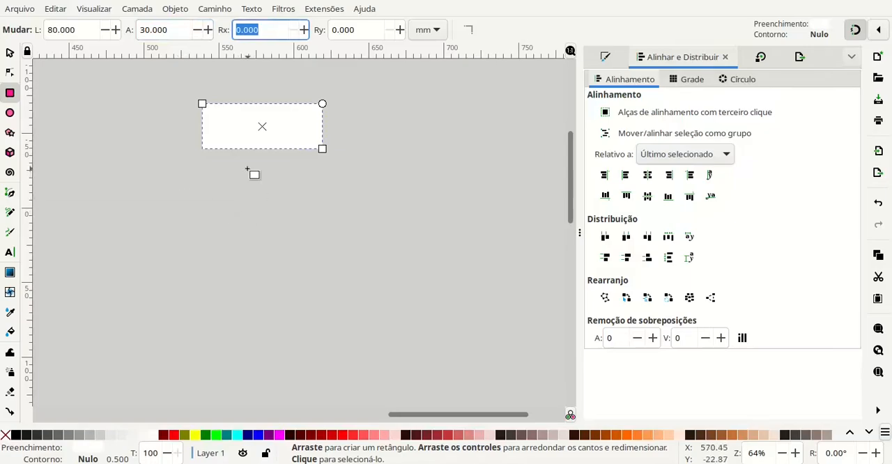
- Move the 80 by 30 mm rectangle down beside the page to about X 525 mm, Y 19 mm and keep it selected
left_click(199, 195)
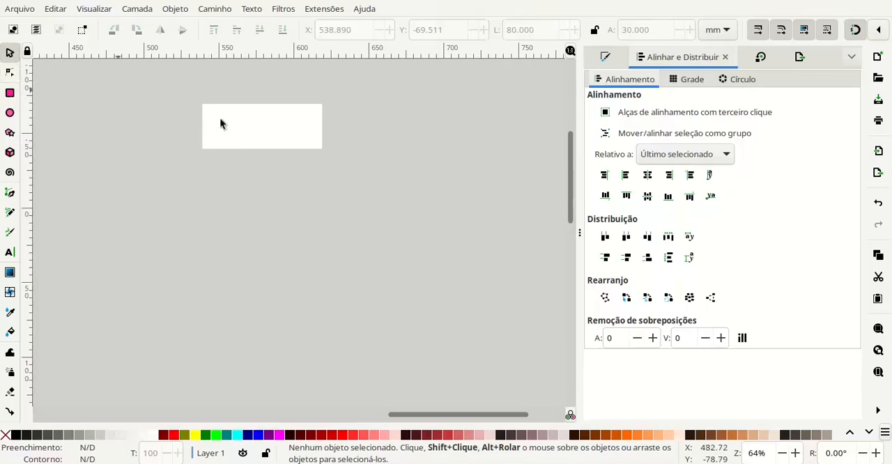
left_click_drag(220, 120, 306, 247)
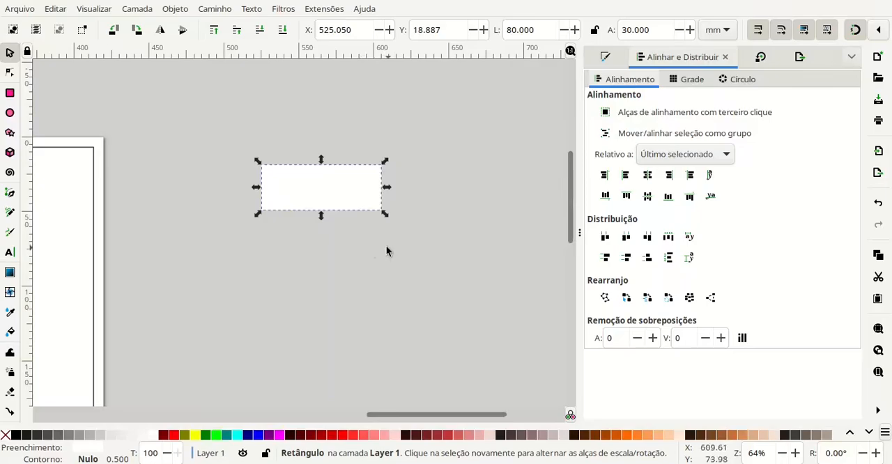
scroll(313, 216, "right", 1)
scroll(253, 193, "up", 2)
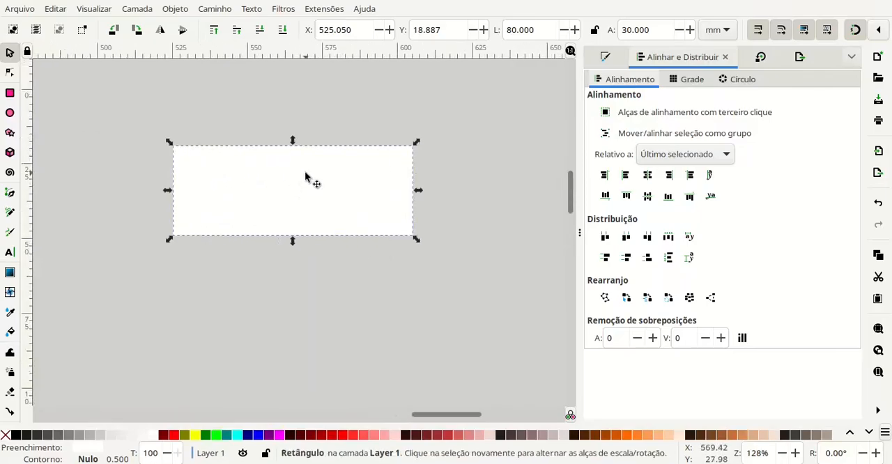
left_click(342, 105)
left_click(331, 164)
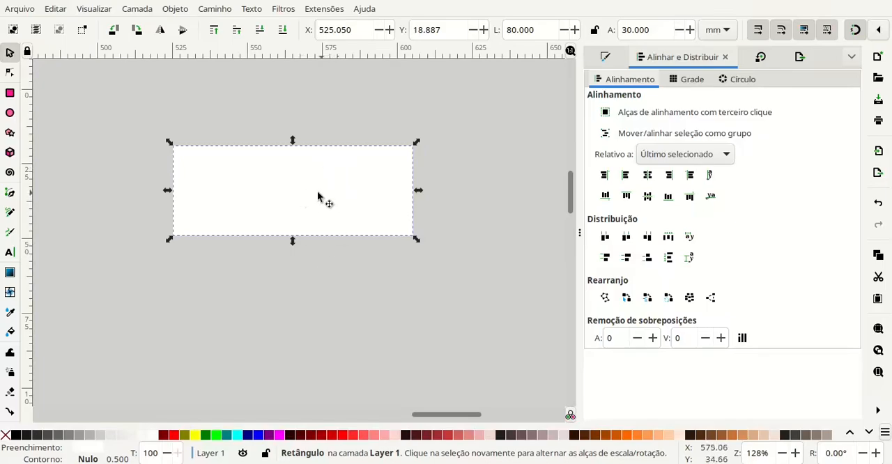
- Delete the 80 by 30 mm rectangle and draw a blue rectangle about 99 by 2.4 mm in its place
left_click_drag(311, 194, 308, 253)
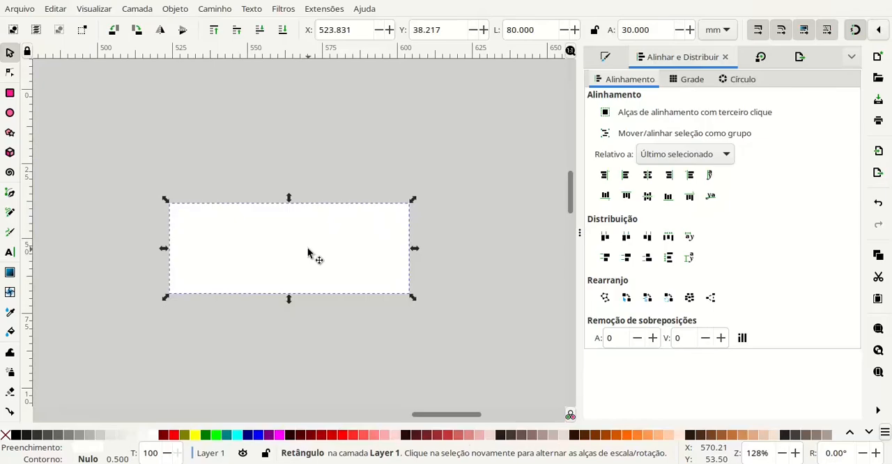
key("Delete")
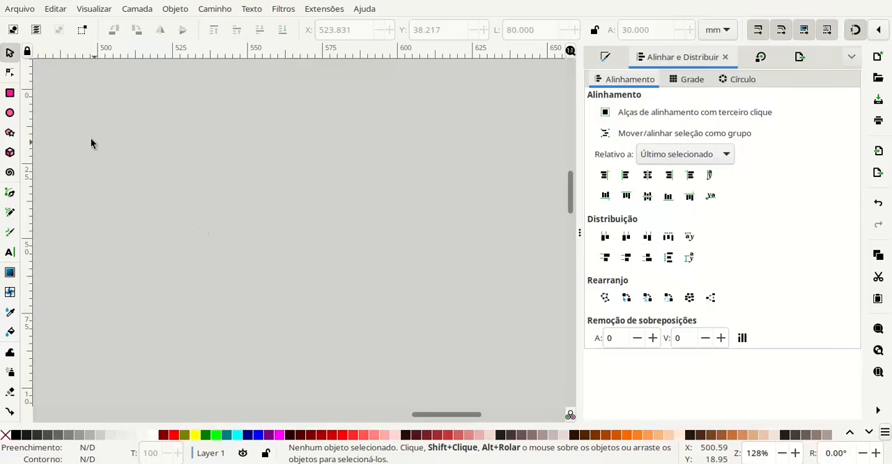
left_click(10, 94)
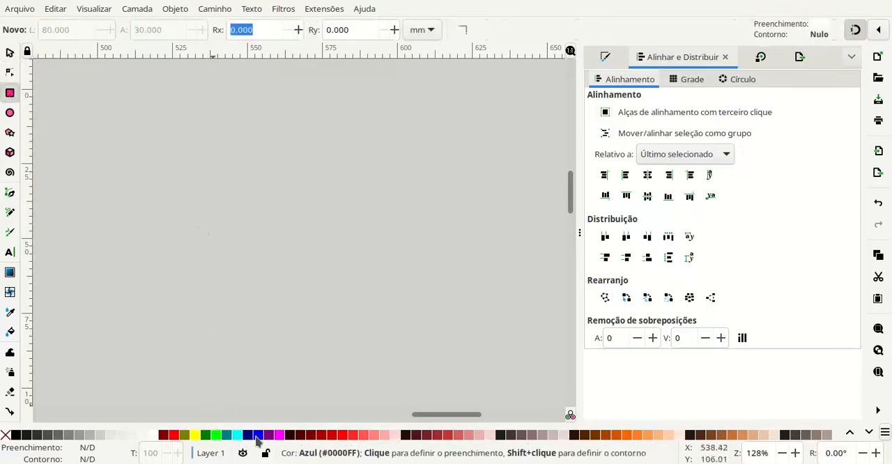
left_click(258, 436)
left_click_drag(131, 191, 427, 198)
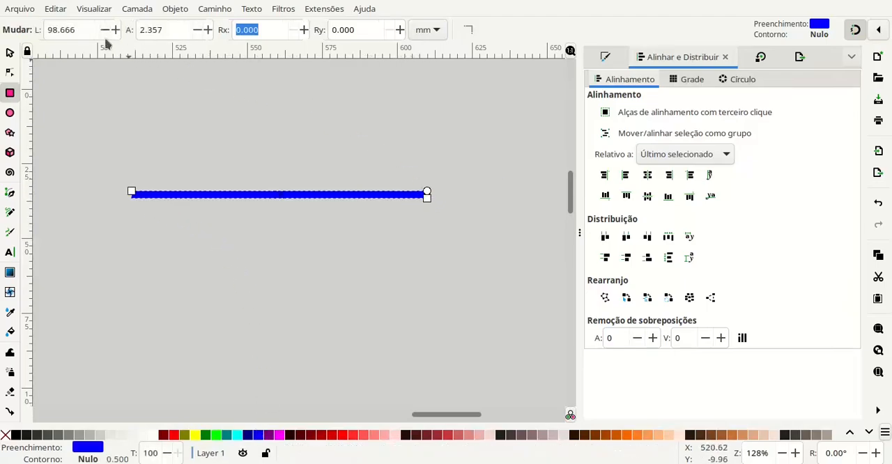
- Set the blue rectangle's width to 80 mm and its height to 1 mm, then deselect it
left_click_drag(73, 32, 38, 35)
type("80")
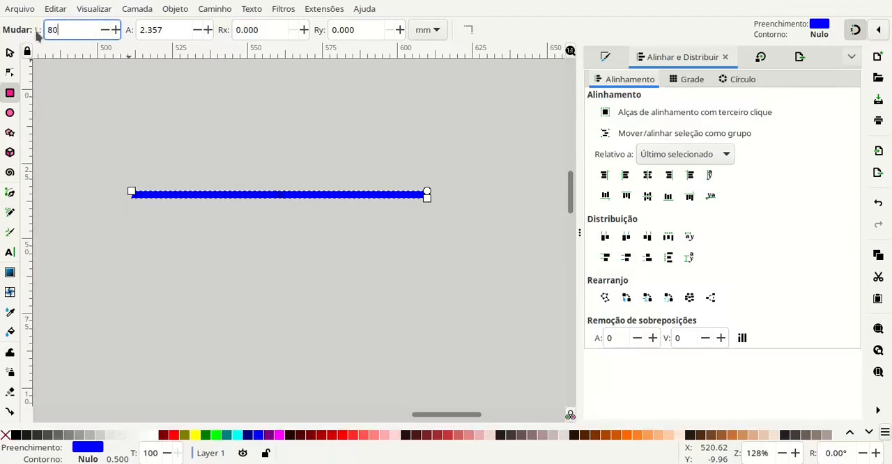
key("Tab")
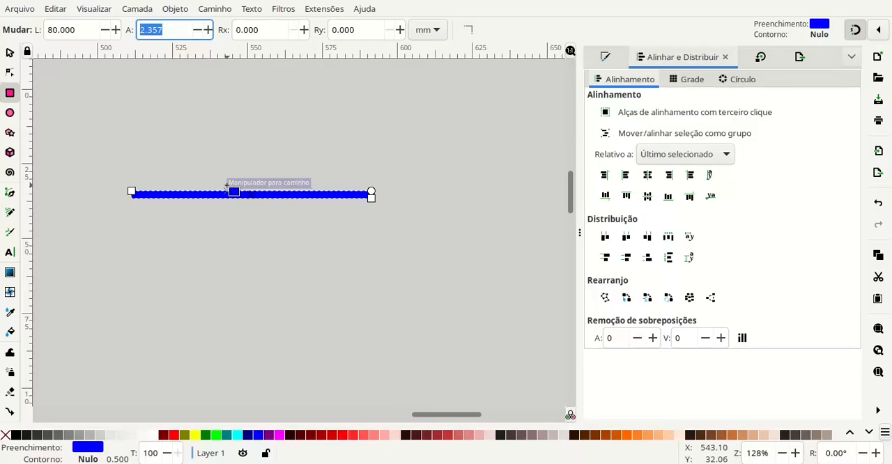
scroll(127, 204, "up", 1)
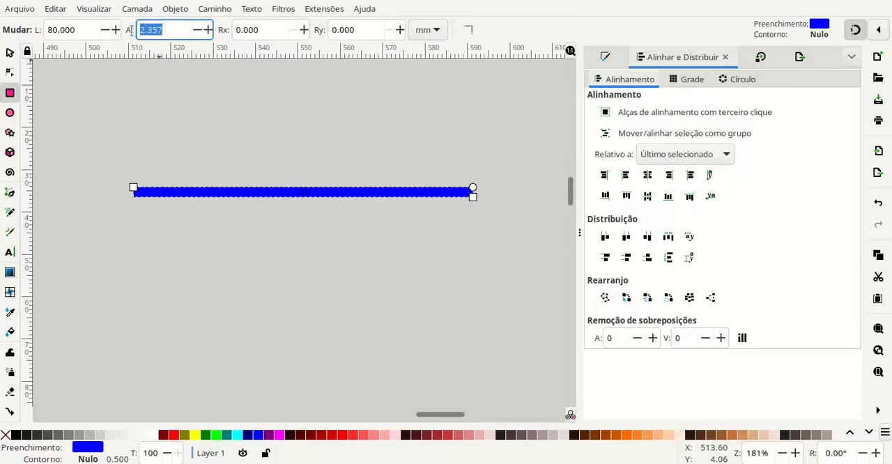
type("1")
key("Tab")
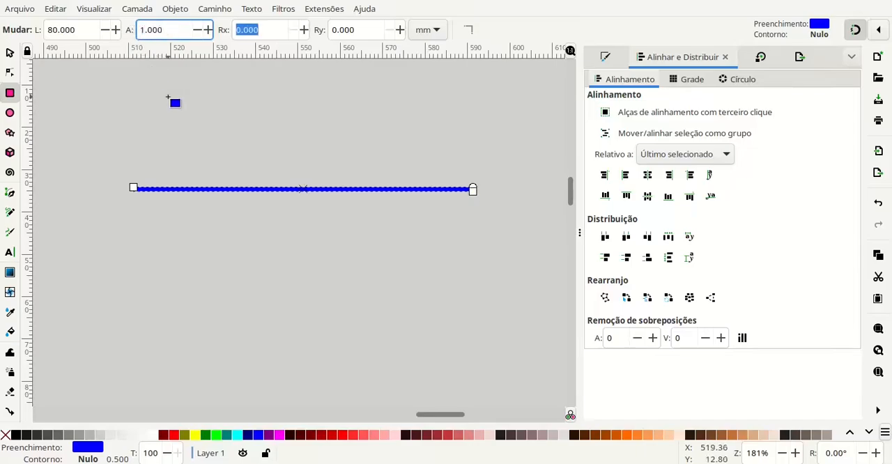
key("Escape")
key("Escape")
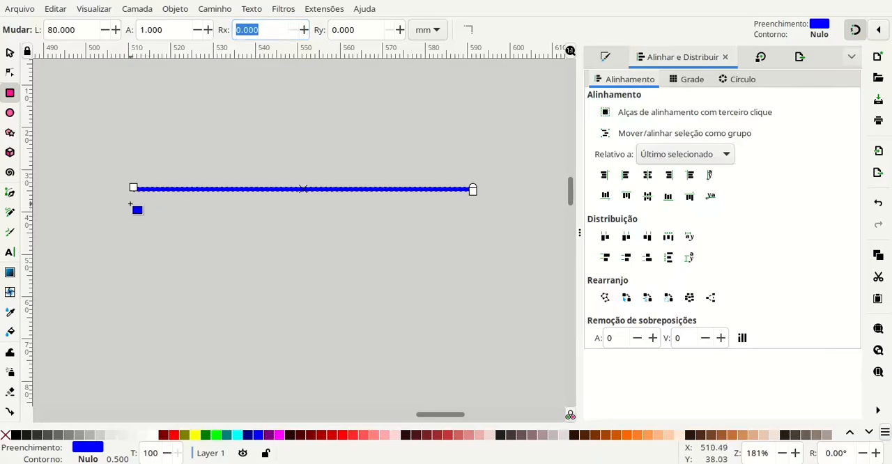
key("s")
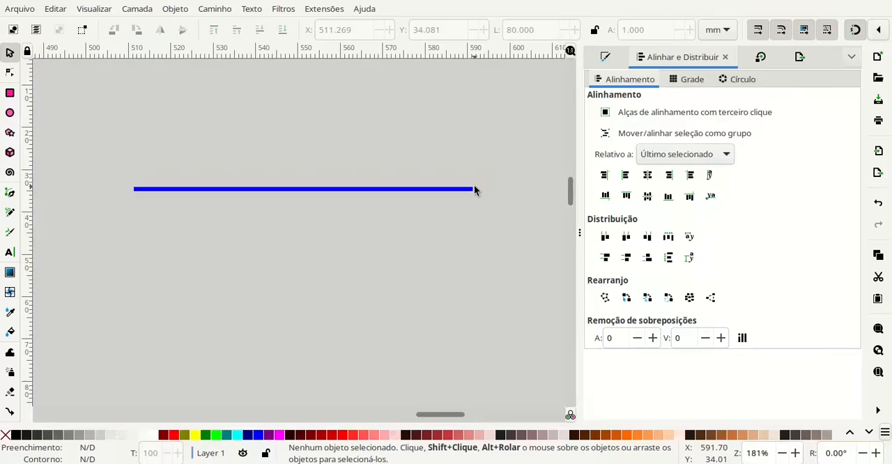
- Draw a dark red rectangle about 2.9 by 2.1 mm just beyond the left end of the blue bar
left_click(11, 95)
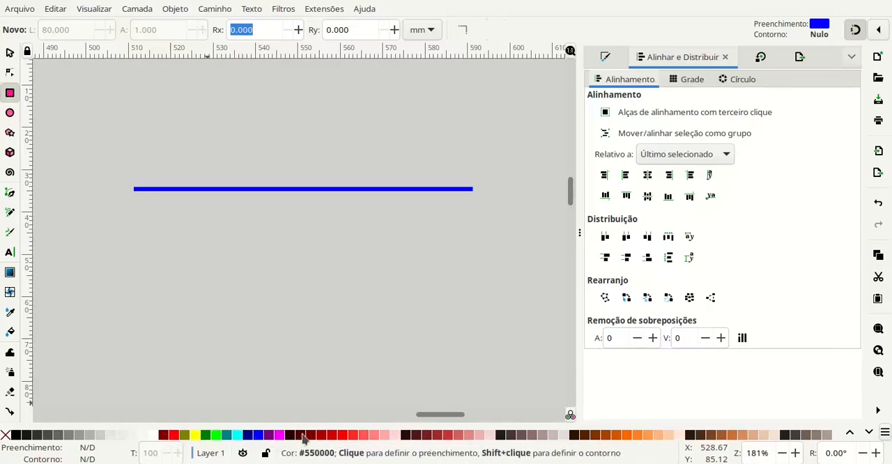
left_click(165, 436)
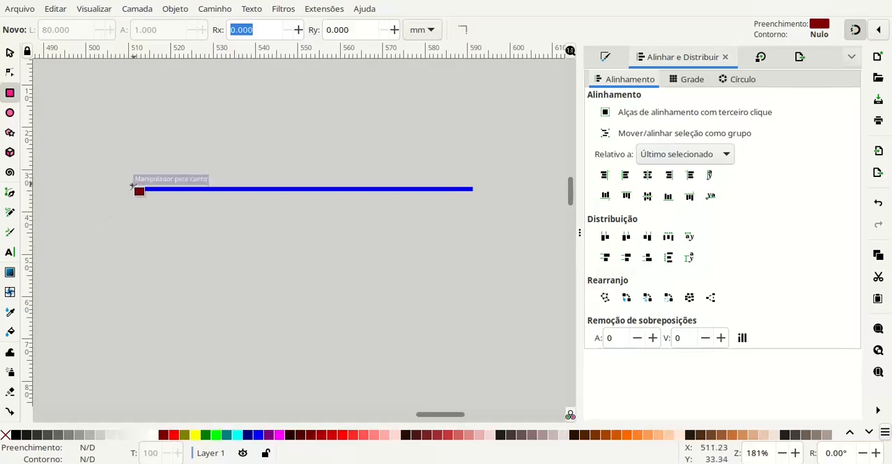
left_click(132, 186)
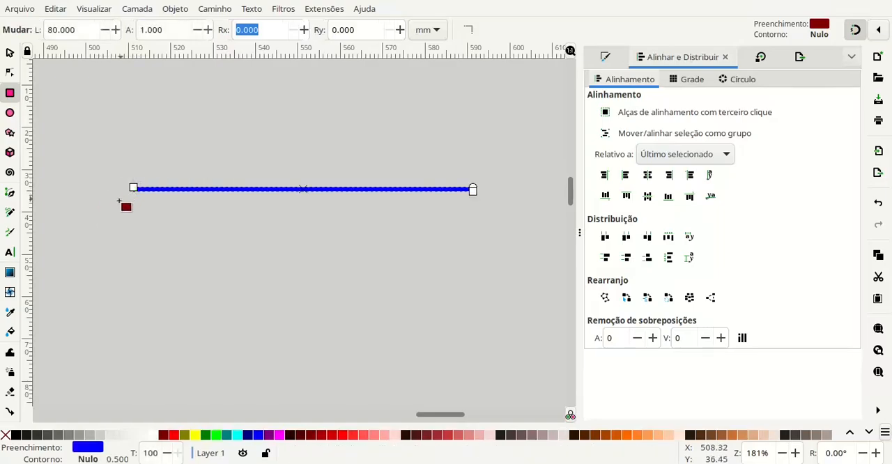
key("ctrl+z")
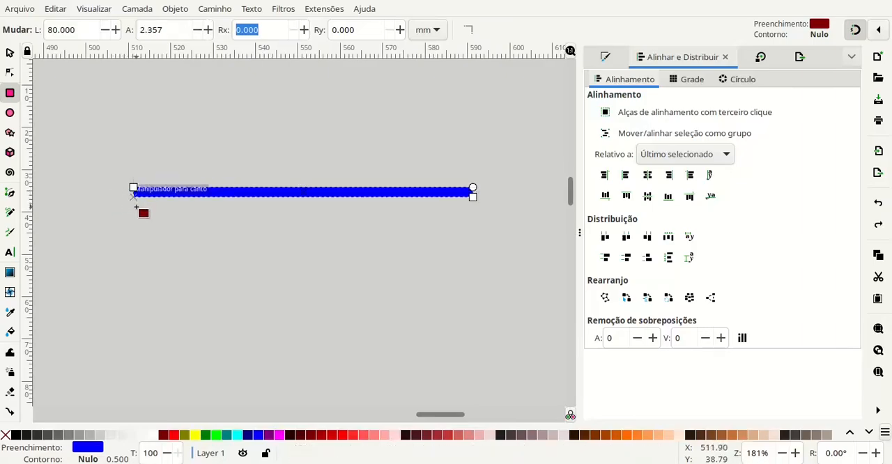
key("ctrl+shift+z")
scroll(129, 189, "up", 5)
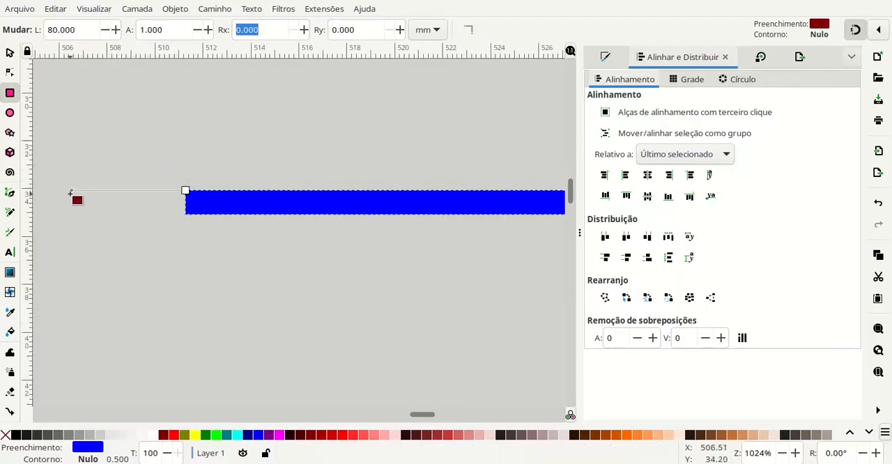
left_click_drag(64, 214, 134, 265)
- Set the dark red rectangle's width to 3 mm and its height to 2.1 mm
left_click(70, 30)
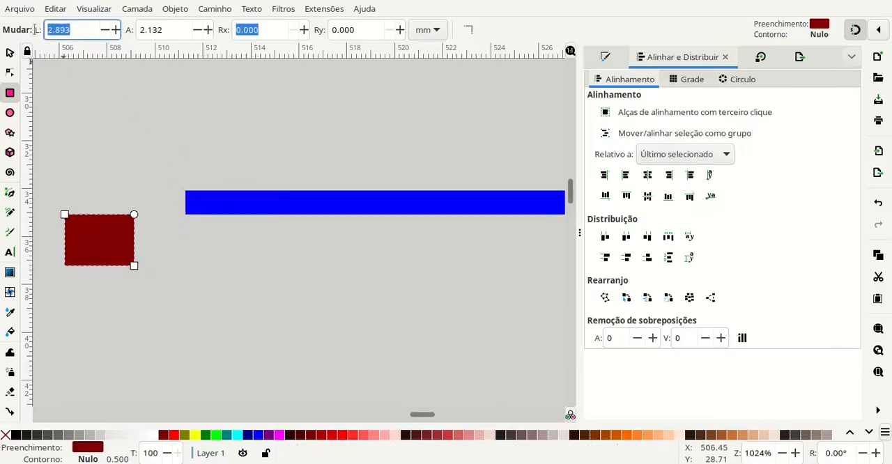
type("3")
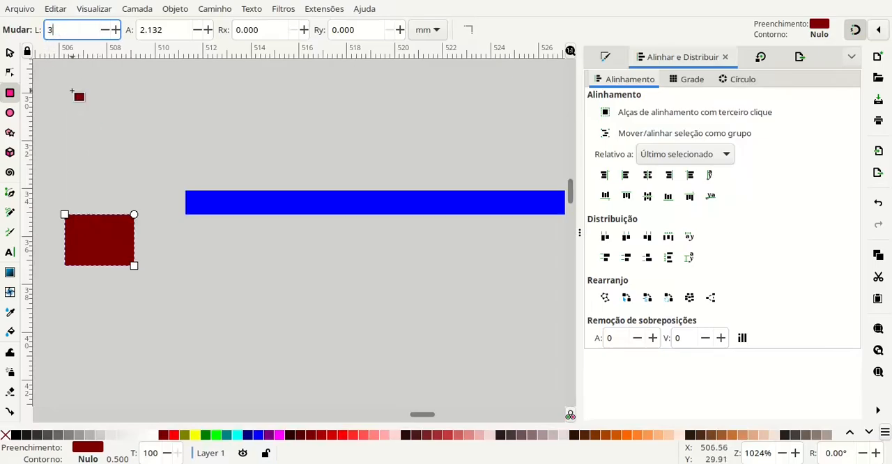
key("Tab")
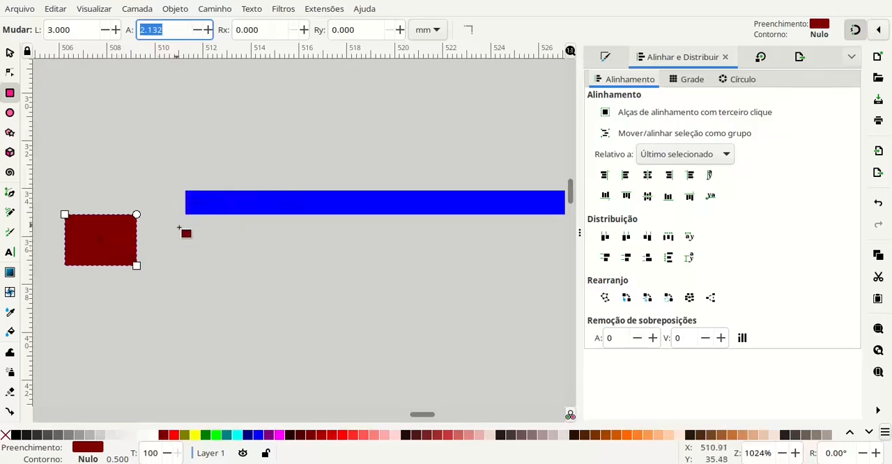
scroll(194, 226, "down", 4)
scroll(197, 221, "up", 3)
scroll(199, 214, "down", 4)
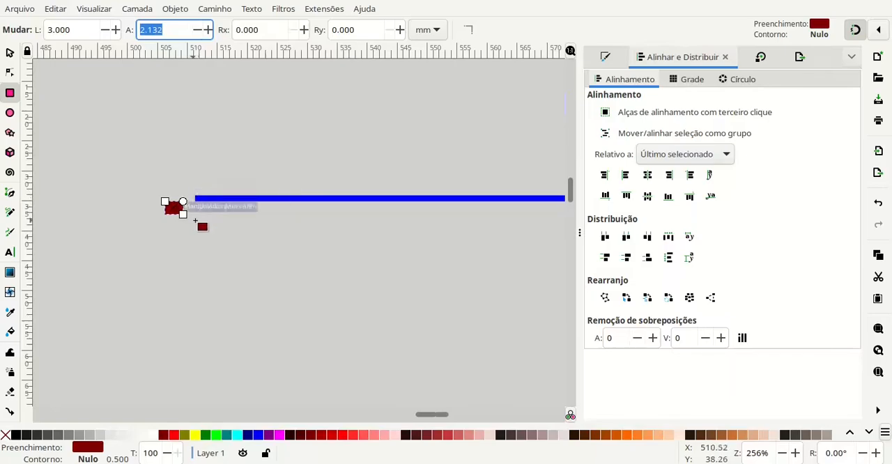
left_click_drag(540, 214, 445, 221)
left_click_drag(538, 215, 346, 237)
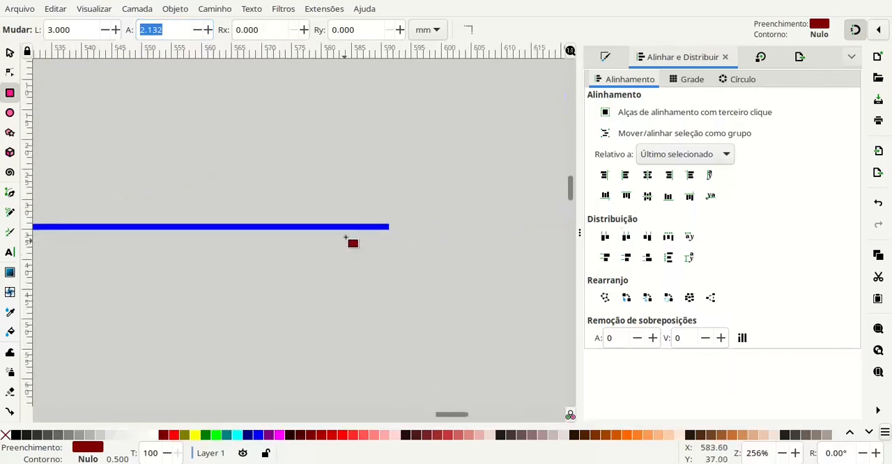
left_click_drag(210, 252, 546, 210)
scroll(248, 175, "up", 2)
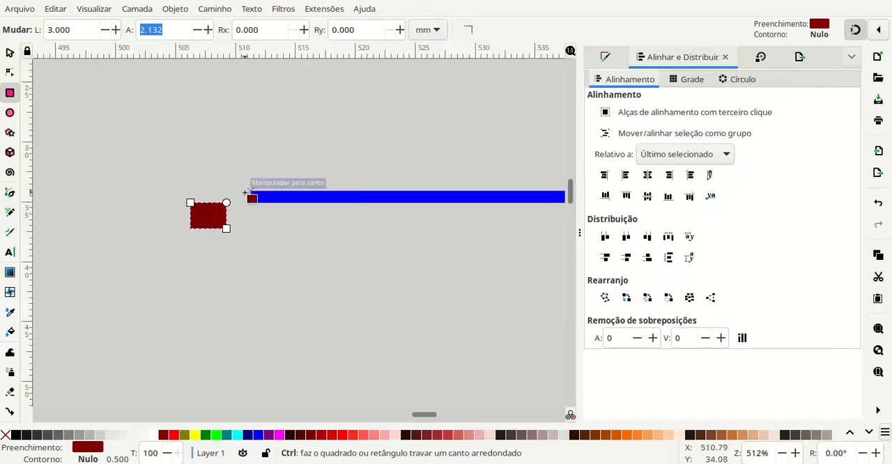
scroll(250, 188, "up", 1)
left_click(170, 30)
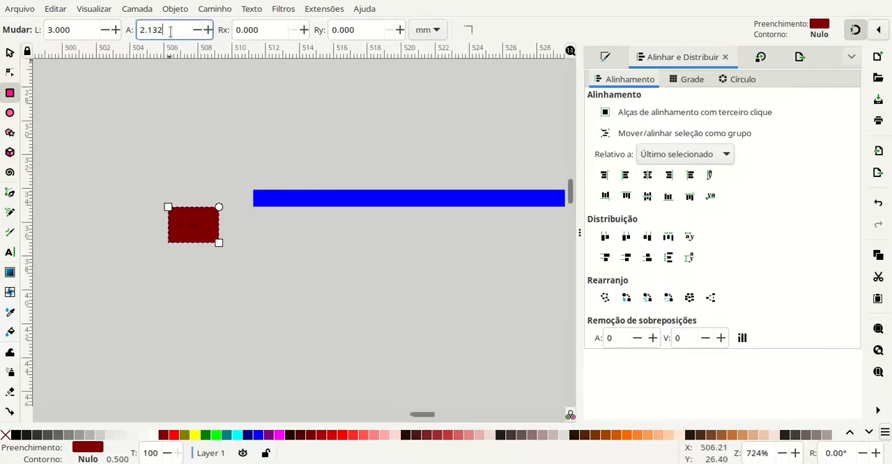
key("BackSpace")
key("Return")
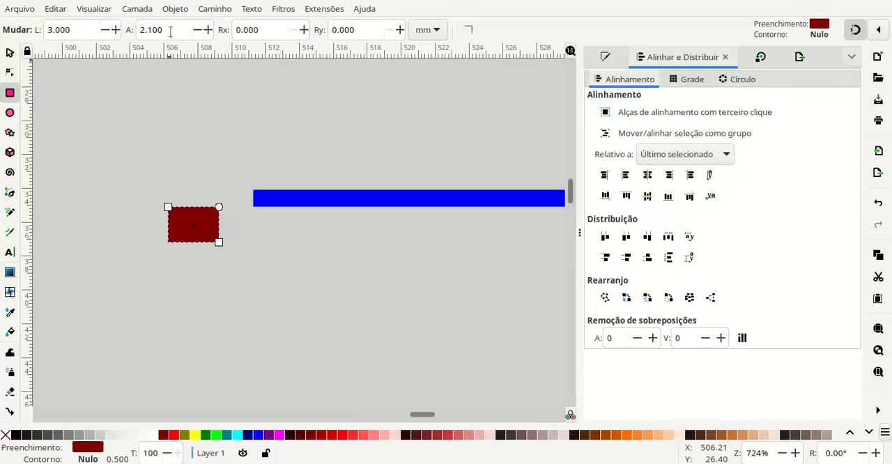
- Move the dark red rectangle against the blue bar's left end with their top edges aligned
left_click(10, 53)
left_click_drag(183, 226, 241, 202)
left_click(279, 256)
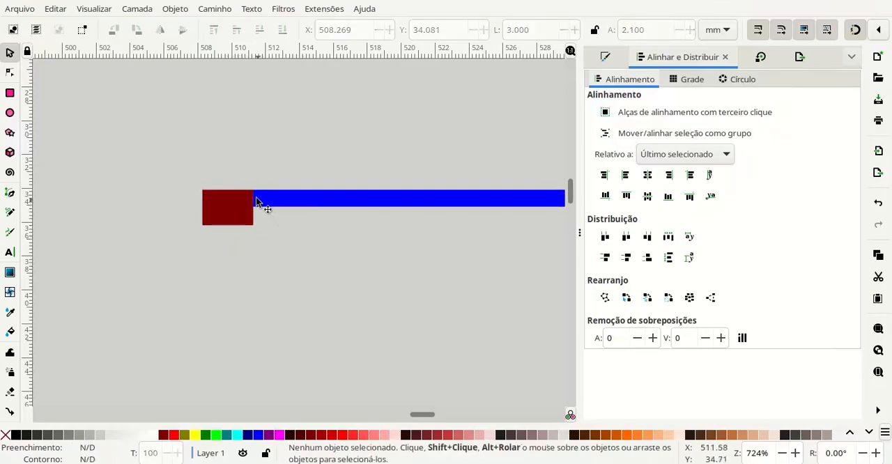
- Draw a second dark red rectangle about 2.7 by 1.8 mm starting at the blue bar's upper-right corner
left_click_drag(456, 301, 91, 271)
left_click_drag(426, 277, 46, 283)
left_click_drag(524, 312, 67, 268)
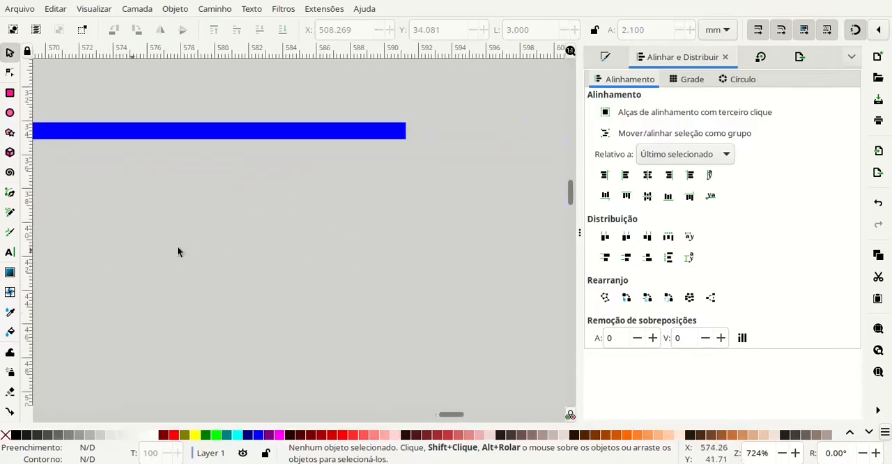
left_click_drag(406, 255, 333, 281)
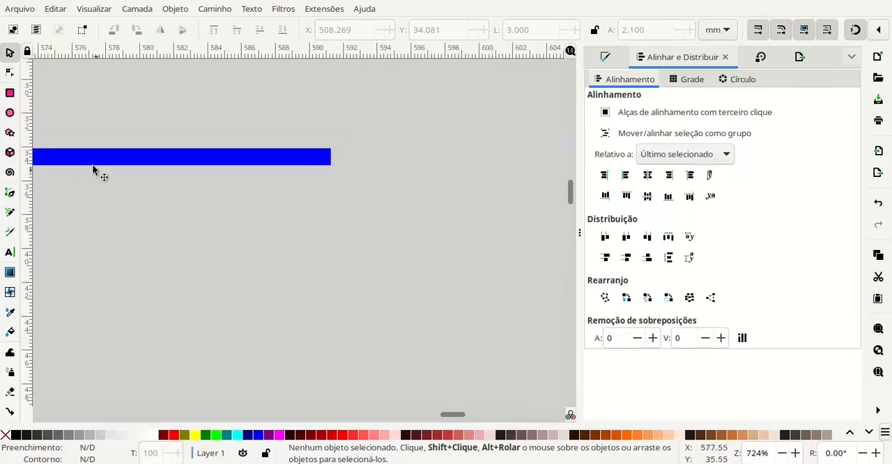
left_click(10, 92)
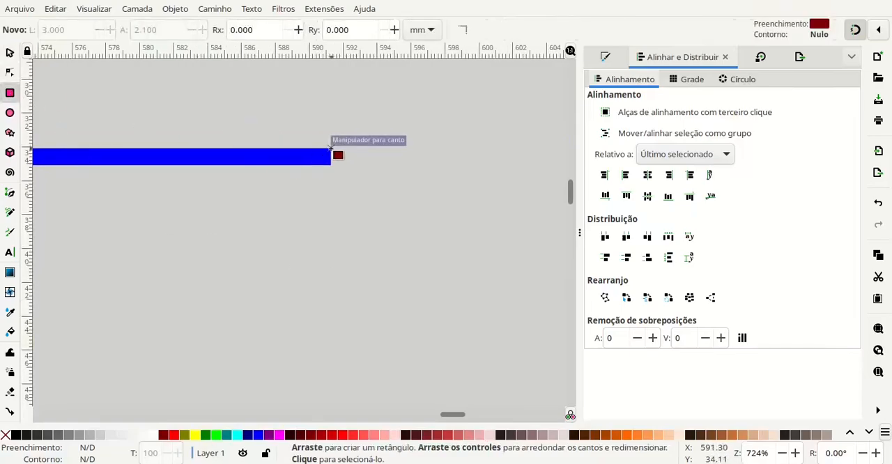
left_click_drag(331, 148, 376, 180)
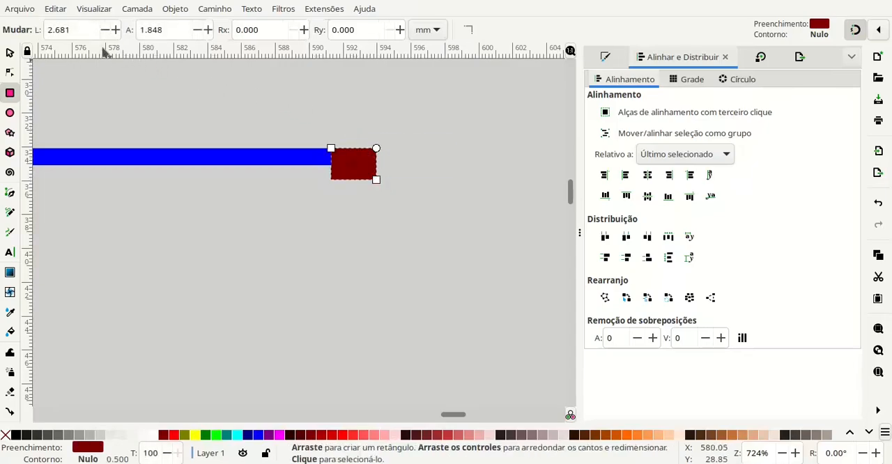
- Set the second dark red rectangle's width to 3 mm and its height to 1.5 mm, then deselect it
left_click_drag(80, 33, 50, 31)
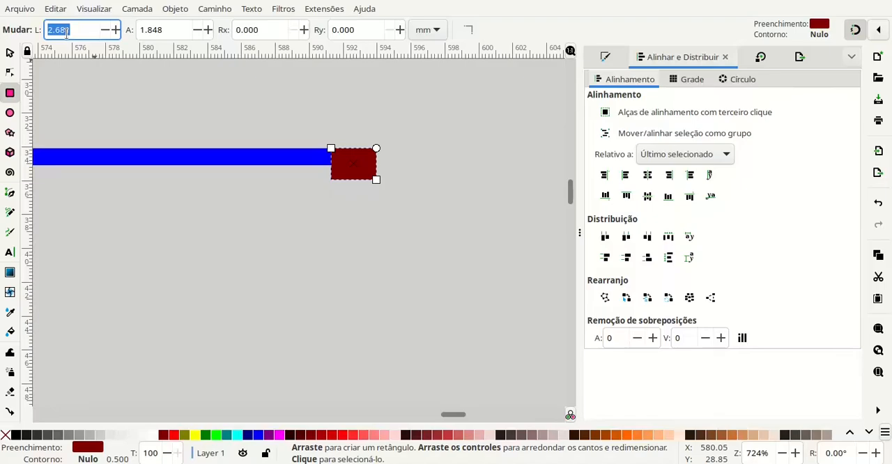
type("3")
key("Tab")
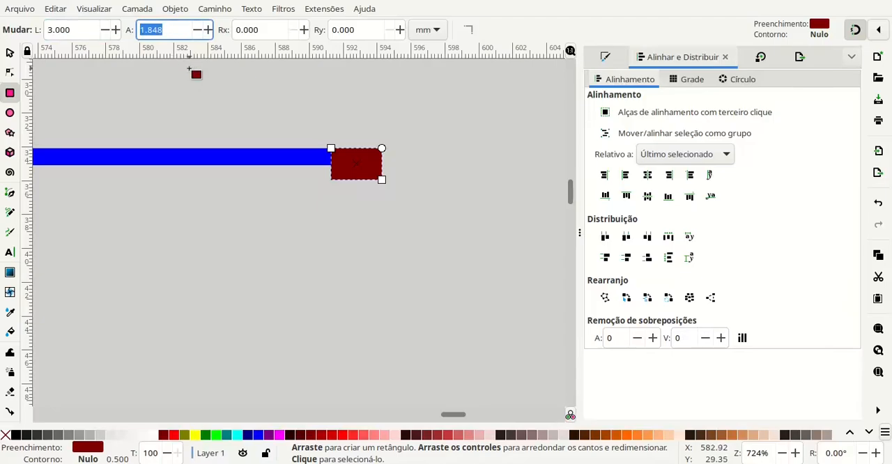
type("1.5")
key("Tab")
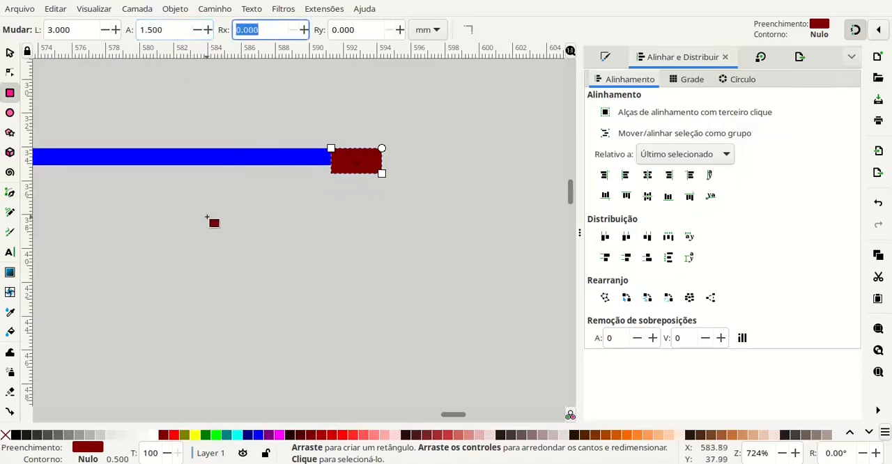
left_click(10, 52)
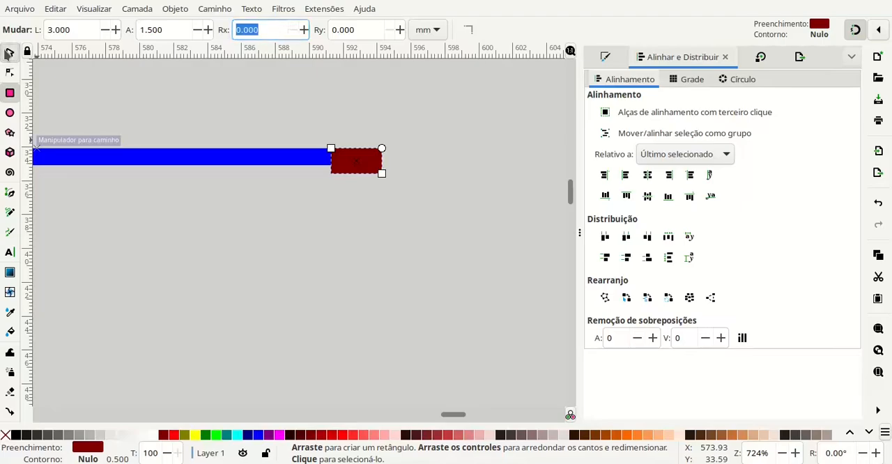
left_click(236, 230)
scroll(303, 190, "down", 2)
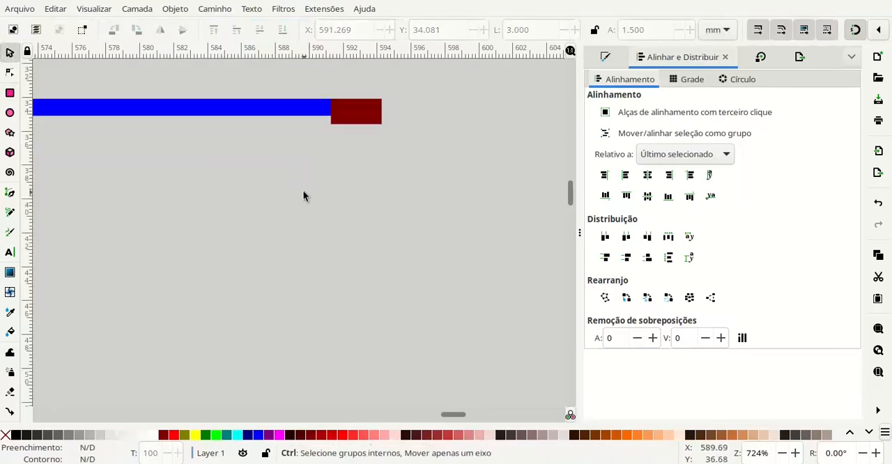
left_click_drag(195, 176, 392, 227)
left_click_drag(243, 258, 404, 181)
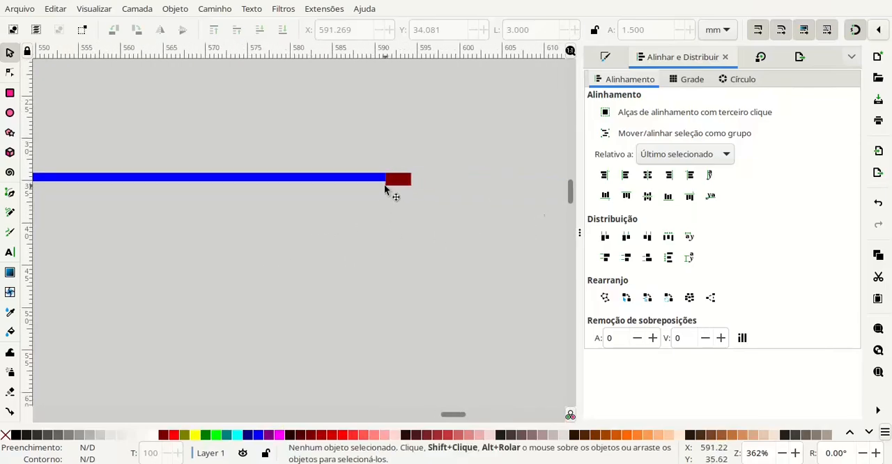
scroll(382, 213, "left", 10)
scroll(80, 230, "left", 1)
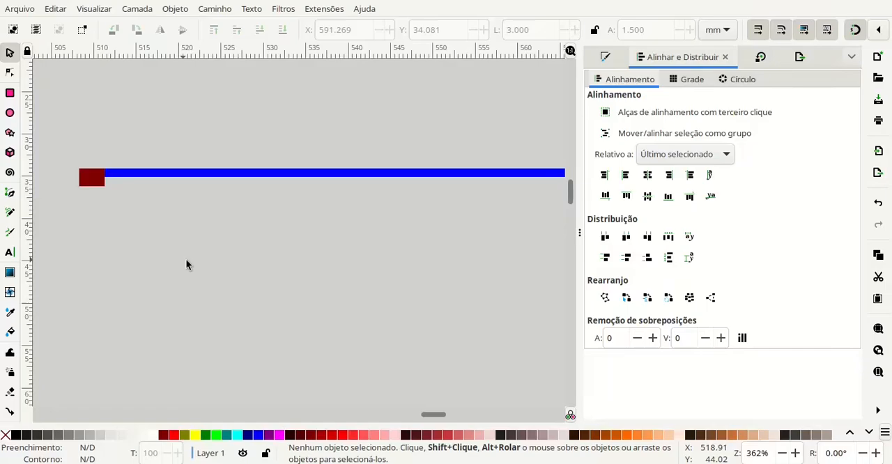
- Examine the full length of the blue bar and the dark red blocks at its two ends
left_click_drag(357, 311, 309, 312)
scroll(332, 288, "down", 1)
scroll(343, 276, "up", 1)
scroll(369, 206, "down", 1)
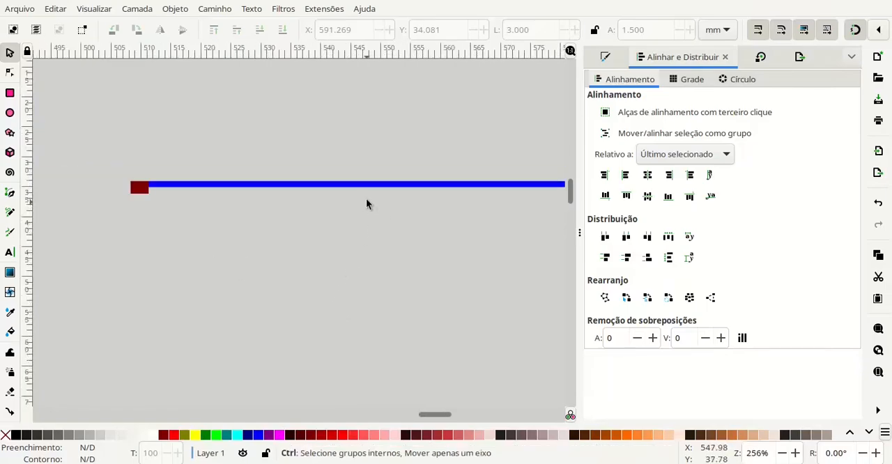
scroll(390, 226, "right", 1)
scroll(398, 232, "right", 1)
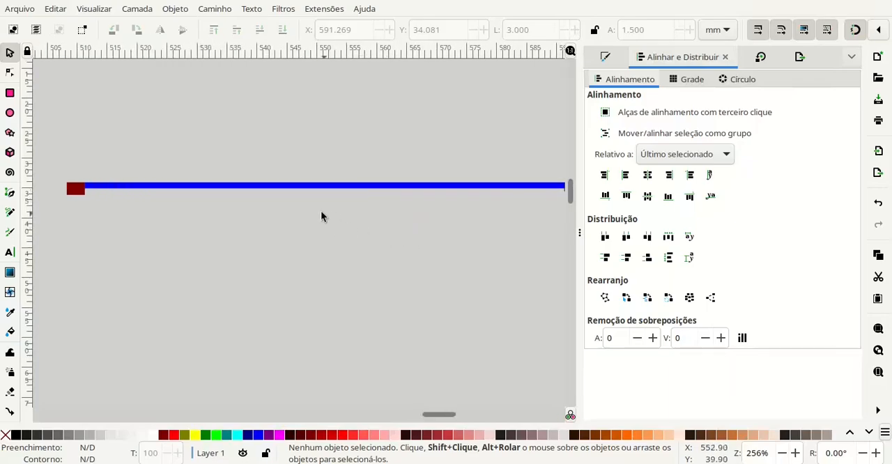
scroll(330, 205, "right", 1)
left_click_drag(284, 204, 300, 205)
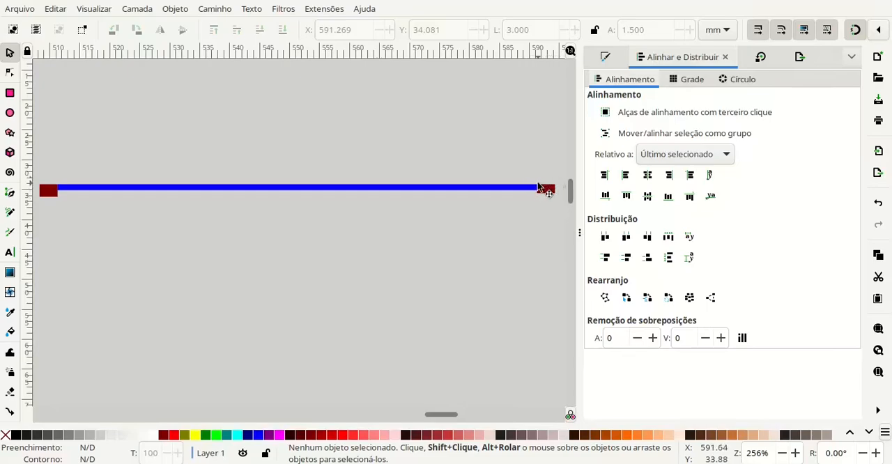
- Activate the Rectangle tool with a yellow fill, ready at the inner edge of the left dark red block
left_click(10, 93)
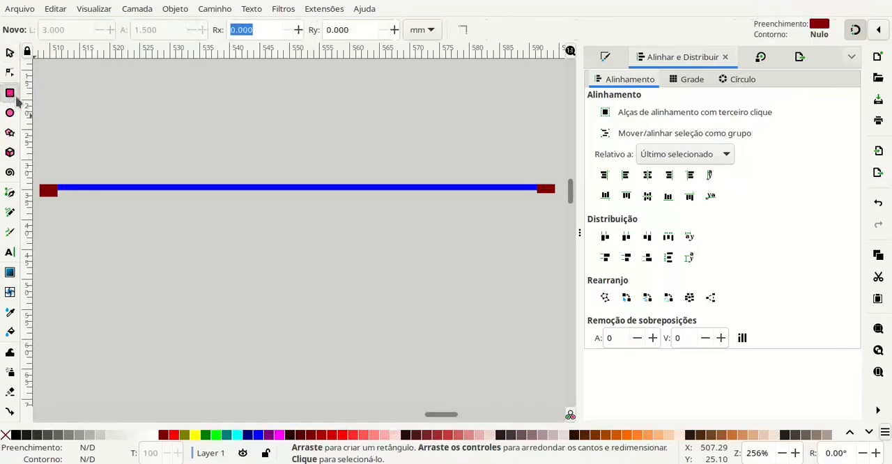
left_click(195, 436)
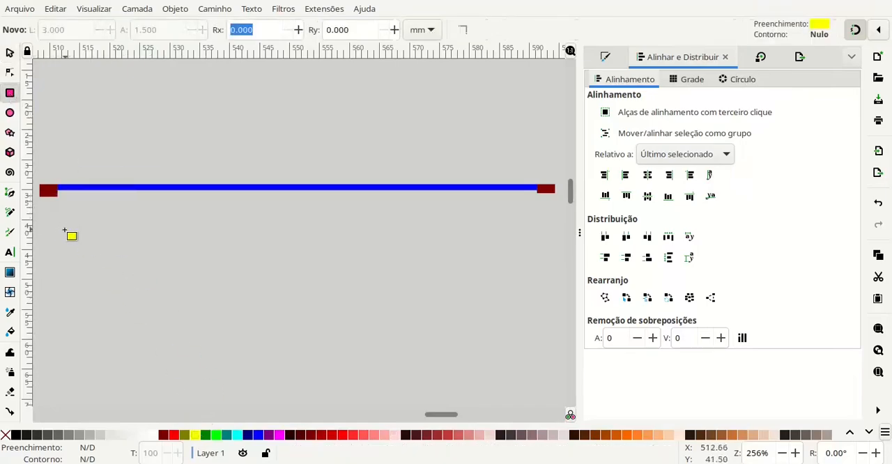
scroll(61, 209, "up", 1)
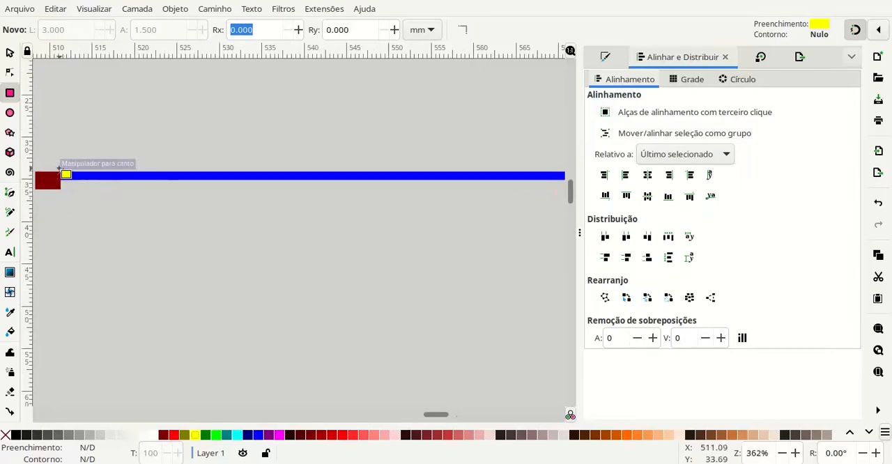
scroll(62, 194, "up", 1)
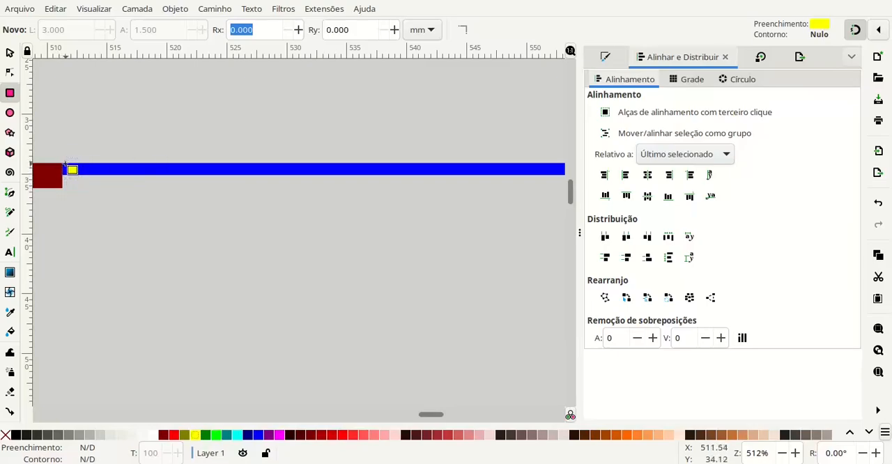
left_click(61, 169)
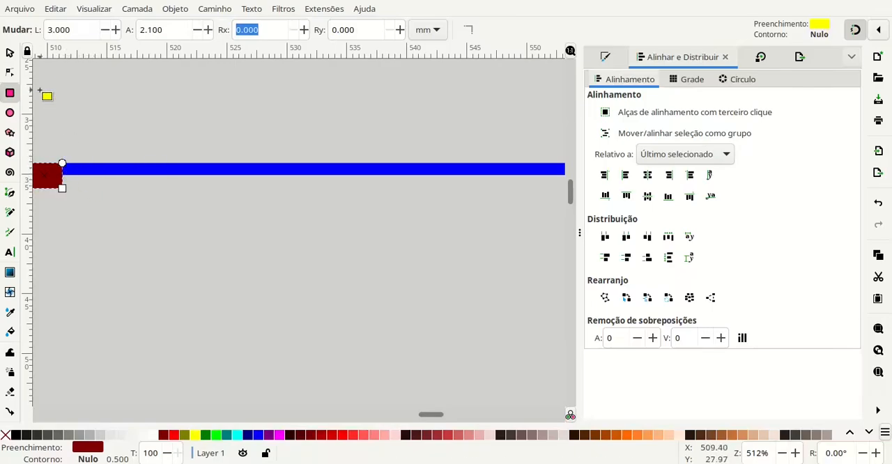
left_click(9, 53)
left_click(10, 94)
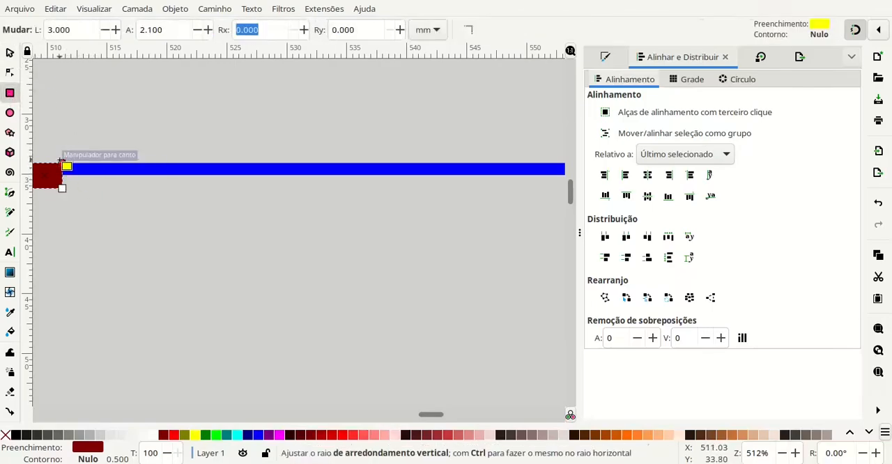
left_click(14, 55)
left_click(103, 129)
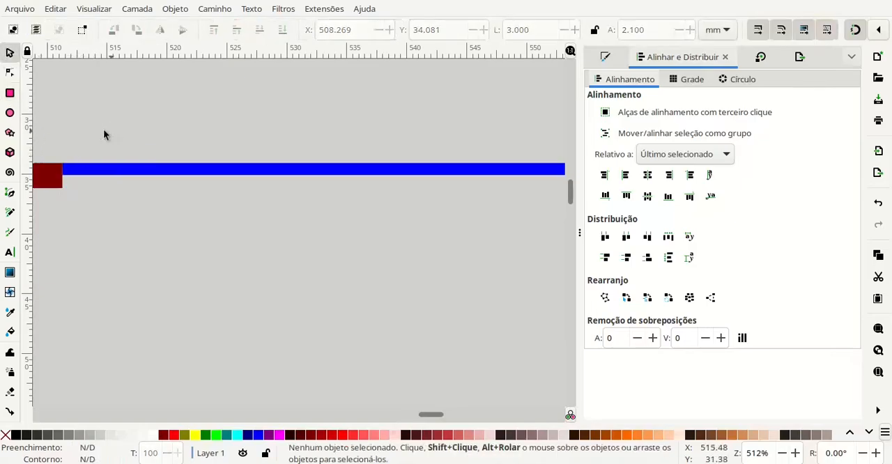
- Draw a yellow rectangle about 5.2 by 2.1 mm from the left dark red block's upper-right corner and set its width to 2.1*3 mm
left_click(11, 93)
left_click_drag(62, 163, 124, 188)
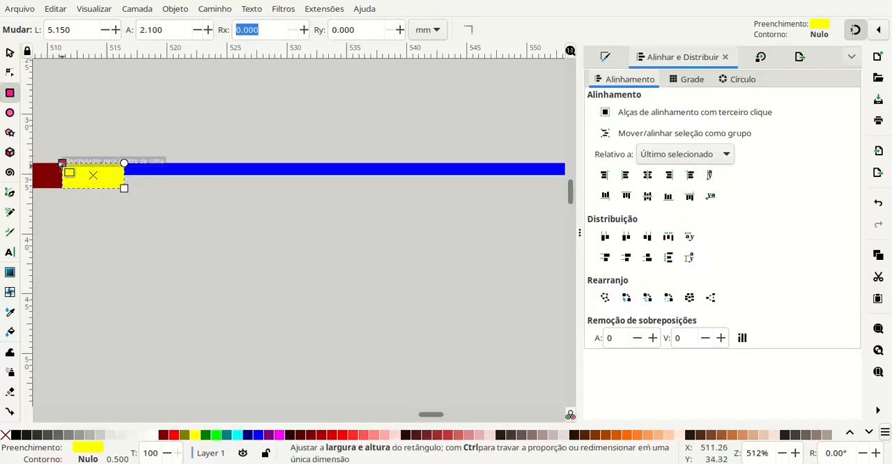
left_click_drag(77, 32, 40, 34)
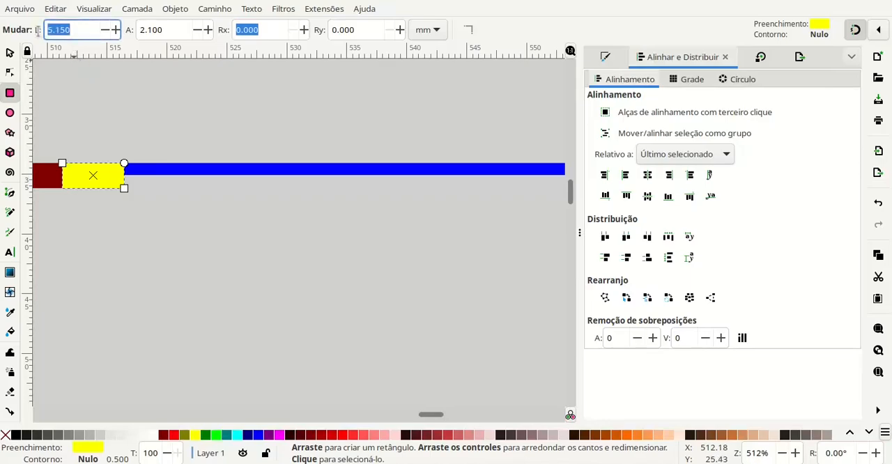
type("2.1*3")
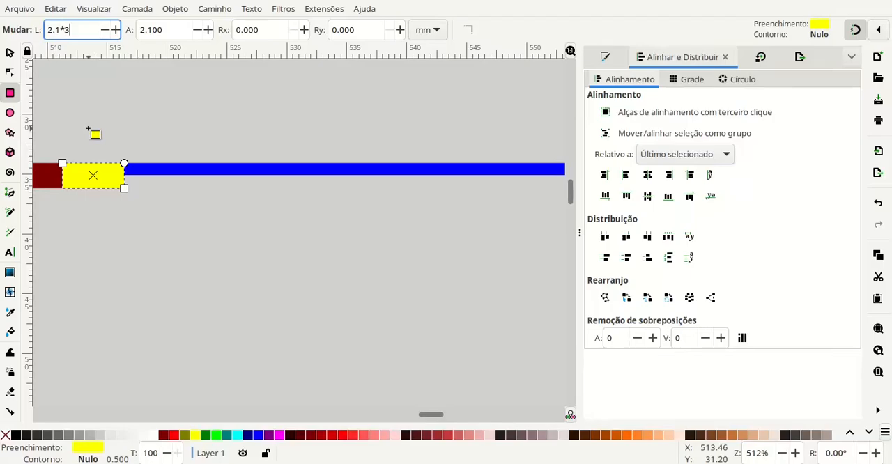
key("Return")
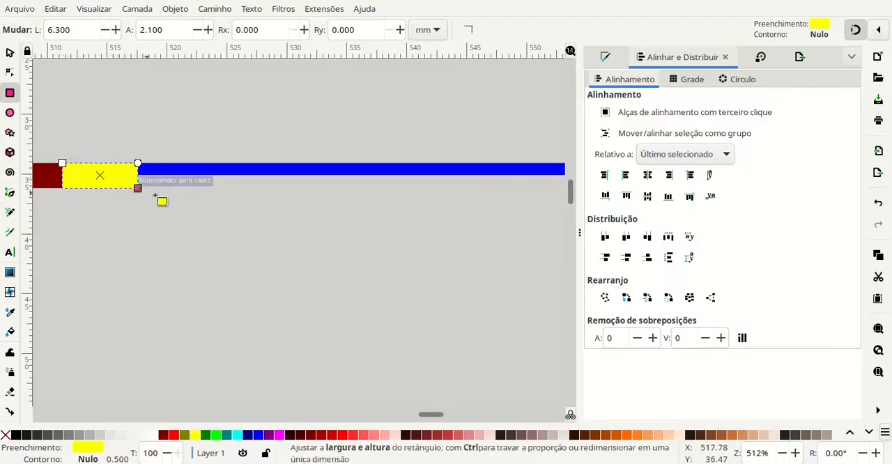
- Draw a second yellow rectangle about 4.3 by 1.7 mm in the empty area below the blue bar's right end
left_click_drag(435, 273, 232, 260)
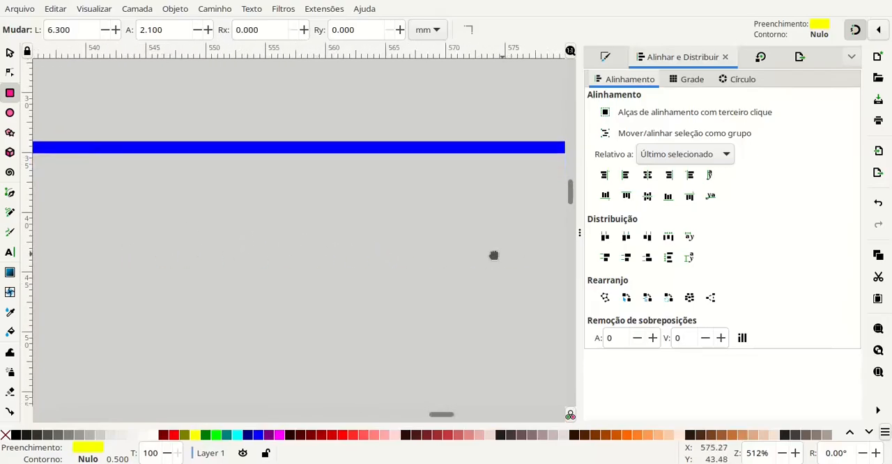
left_click_drag(494, 256, 59, 279)
left_click_drag(116, 271, 193, 253)
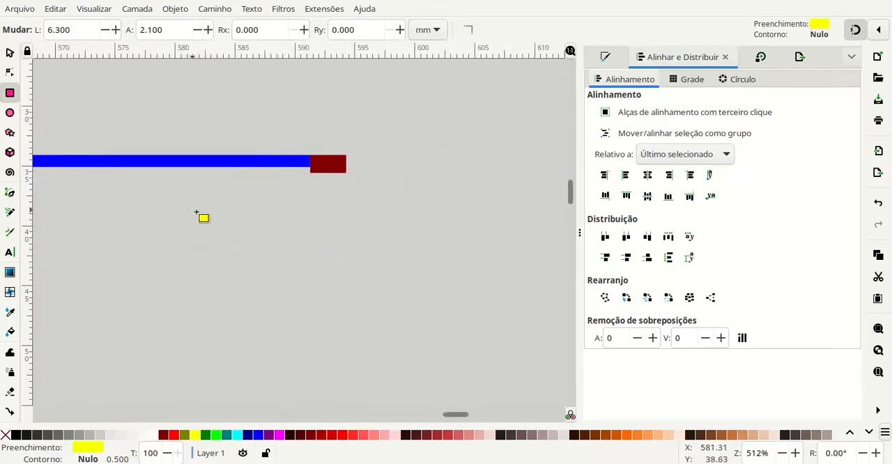
left_click_drag(189, 210, 240, 230)
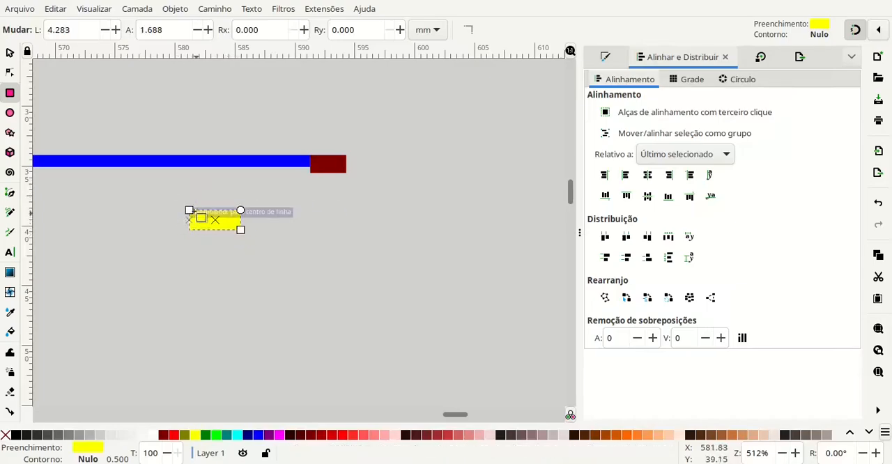
- Set the second yellow rectangle's height to 1.5 mm and its width to 1.5*3 mm
left_click(161, 32)
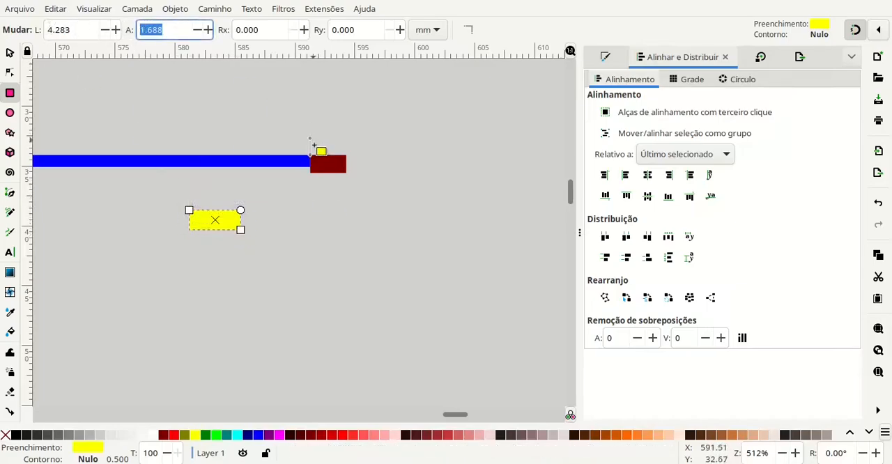
type("1.5")
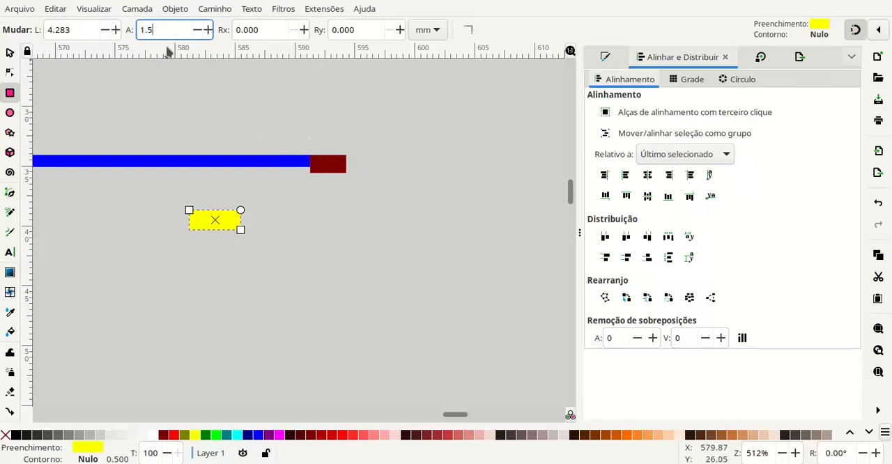
key("Tab")
left_click(49, 30)
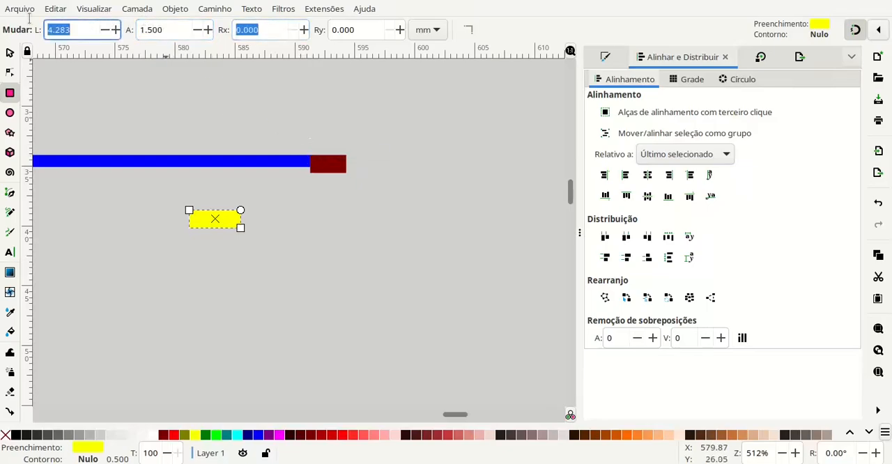
type("1.")
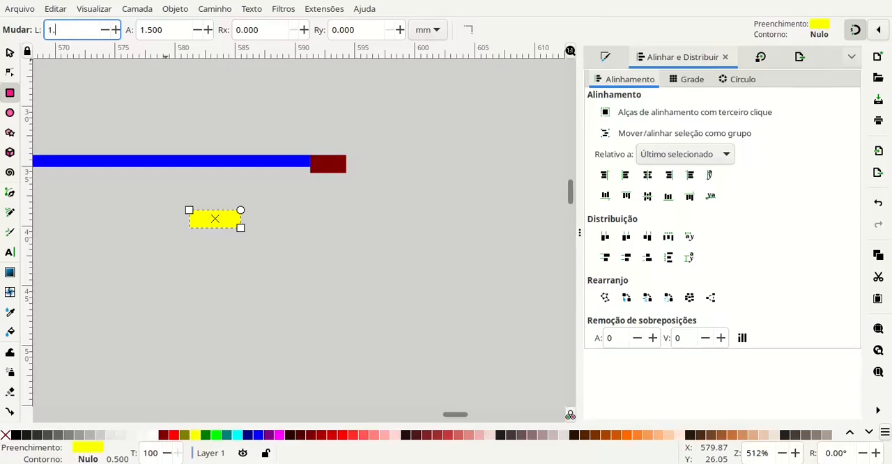
type("5*3")
key("Tab")
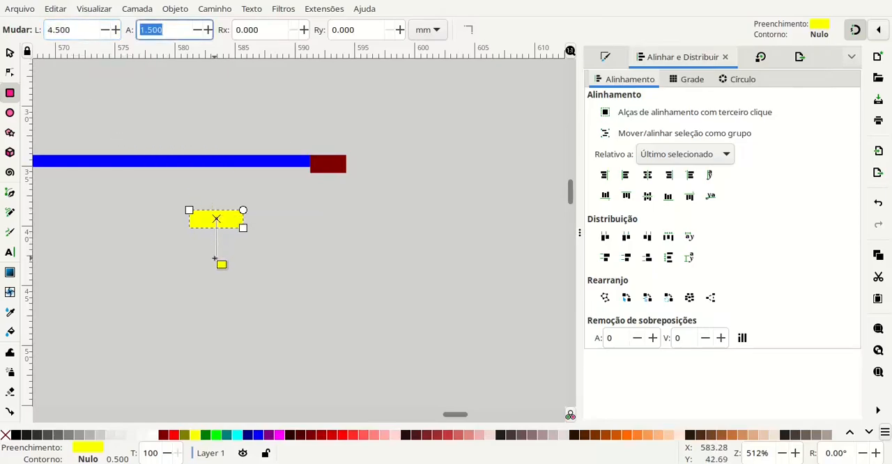
- Move the second yellow rectangle against the right dark red block's inner edge with their top edges aligned, then deselect it
left_click(10, 53)
left_click_drag(216, 220, 332, 166)
scroll(299, 163, "up", 2)
scroll(297, 164, "up", 1)
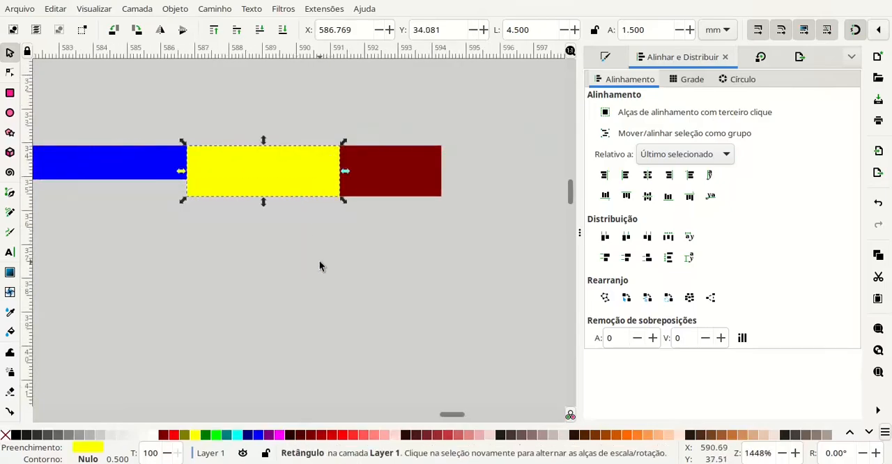
left_click(319, 260)
- Examine the whole profile with the yellow rectangles beside the dark red blocks at both ends
scroll(299, 249, "down", 4)
left_click_drag(243, 277, 451, 255)
scroll(450, 255, "down", 1)
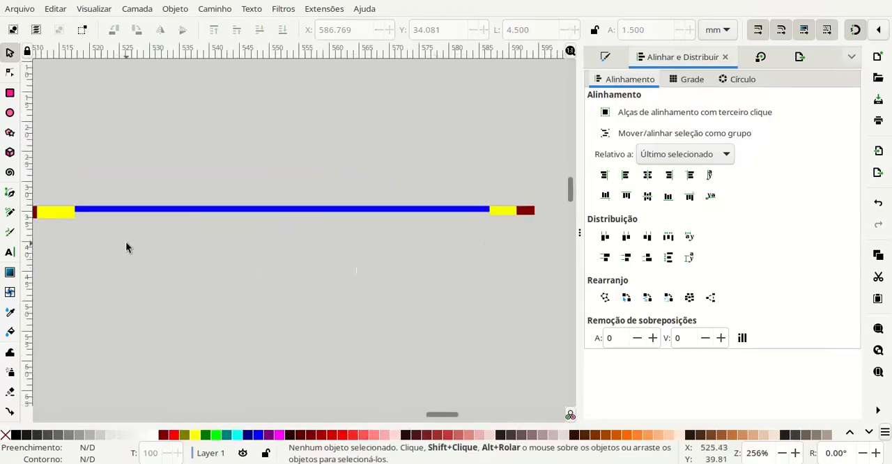
scroll(160, 263, "down", 1)
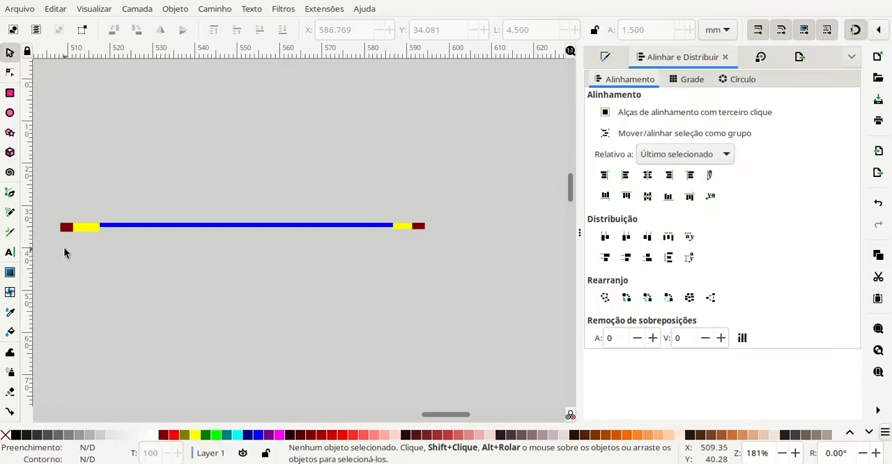
scroll(85, 277, "up", 1)
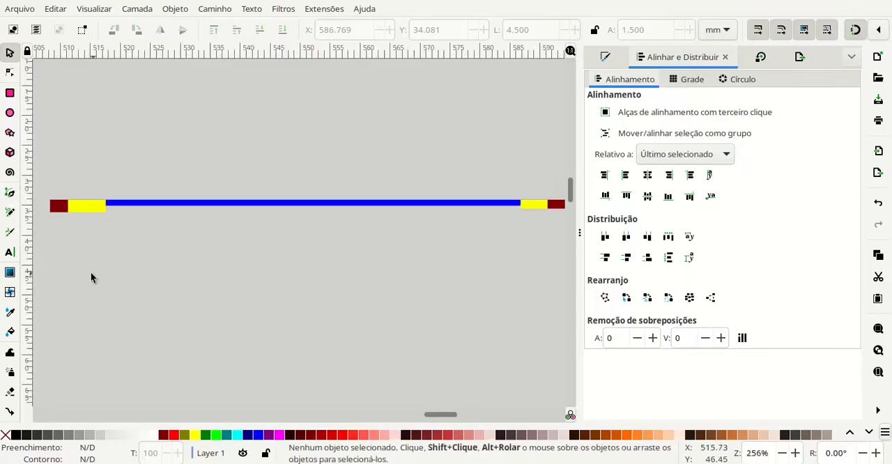
mouse_move(90, 272)
left_mouse_down()
mouse_move(113, 273)
mouse_move(87, 267)
left_mouse_up()
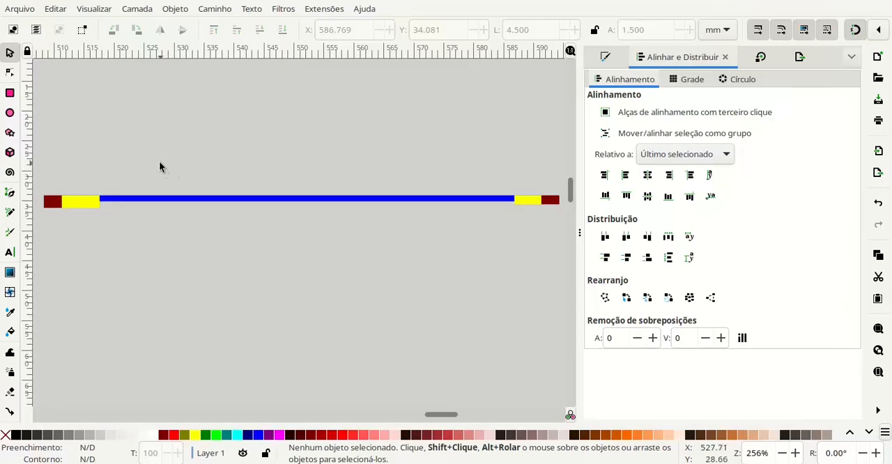
left_click_drag(155, 161, 177, 162)
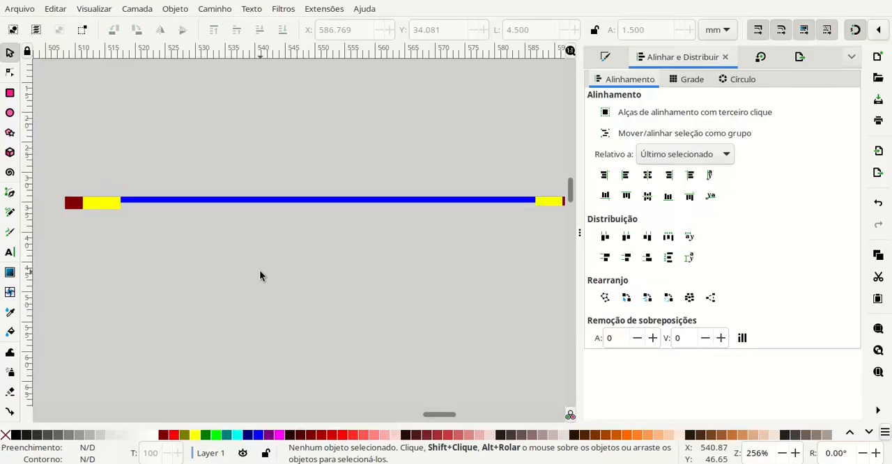
left_click_drag(260, 276, 243, 276)
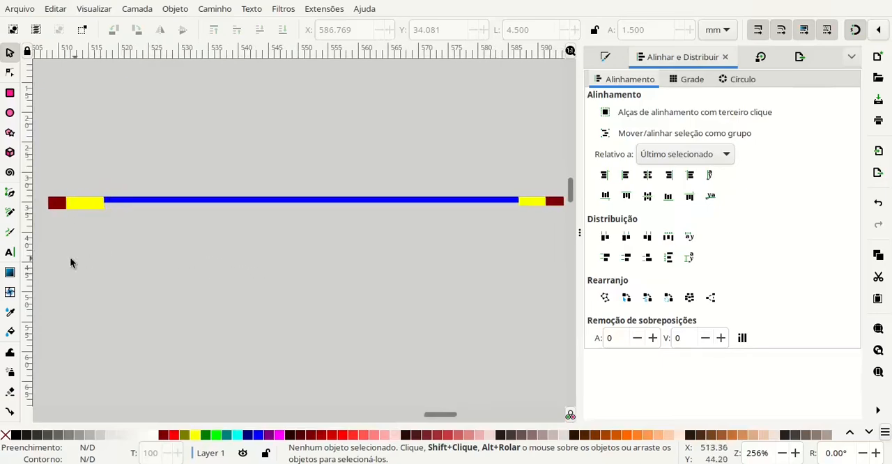
- Draw a straight line with the Pencil tool along the top edge of the left dark red block
left_click(10, 214)
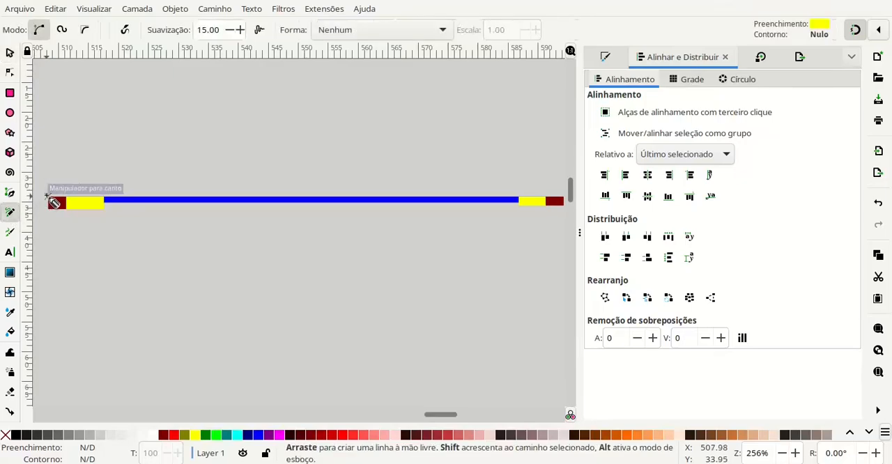
left_click_drag(54, 202, 72, 203)
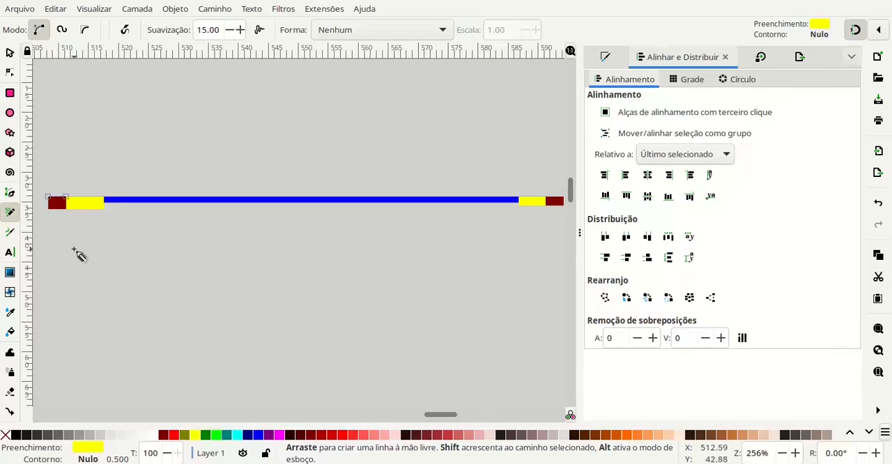
left_click_drag(519, 205, 426, 206)
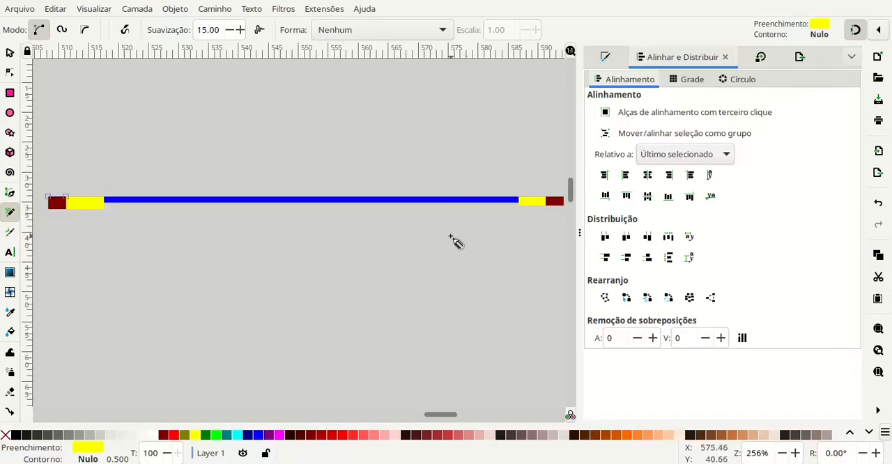
- Remove the new line's fill and give it a solid black stroke
left_click(605, 56)
left_click(582, 98)
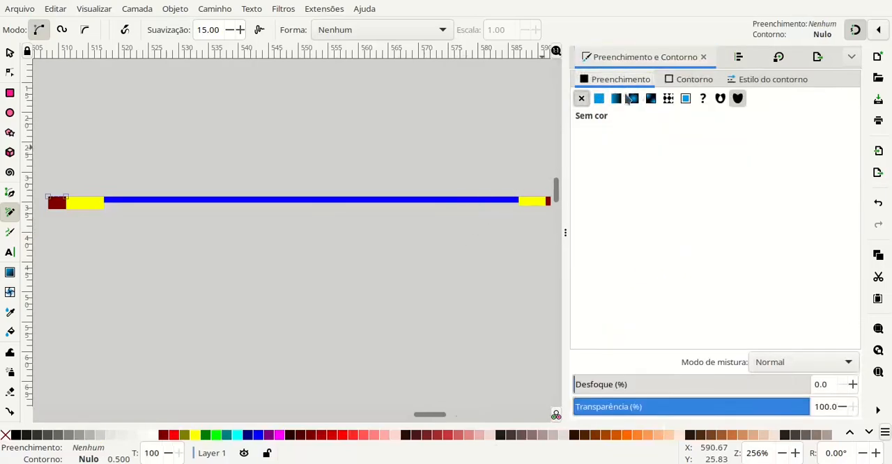
left_click(681, 81)
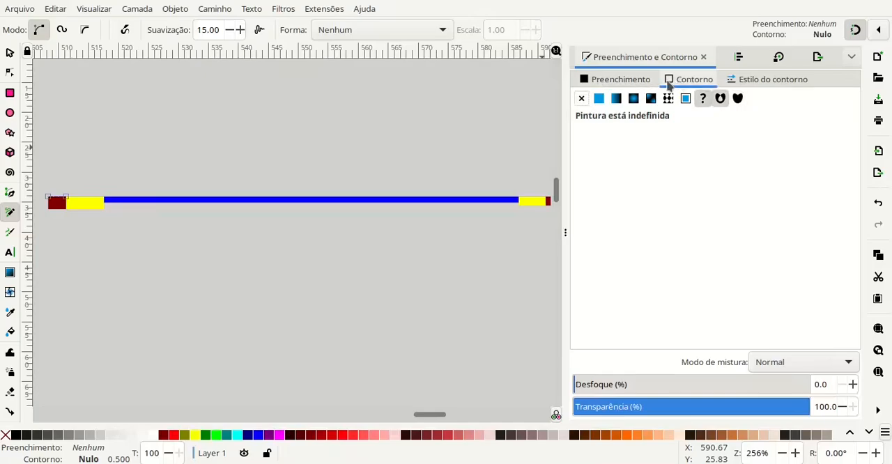
left_click(599, 98)
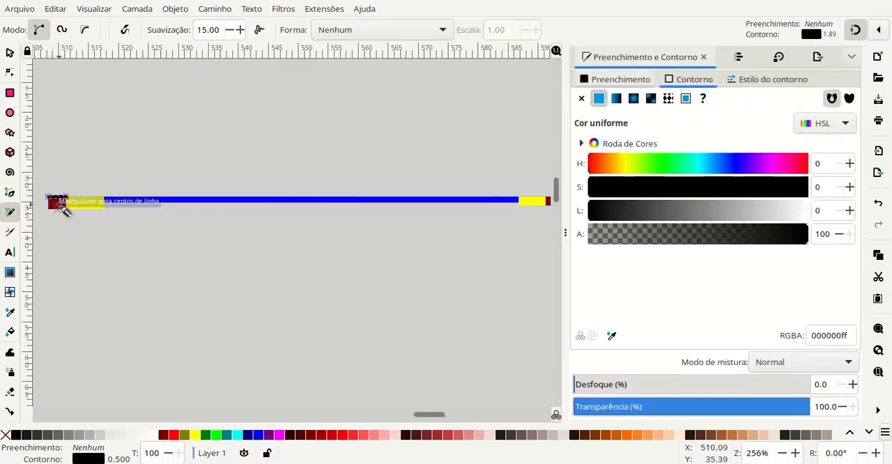
- Extend the black line from the left dark red block diagonally across the yellow rectangle to its lower far corner
scroll(76, 184, "up", 1)
mouse_move(79, 178)
left_mouse_down()
mouse_move(91, 176)
mouse_move(89, 167)
left_mouse_up()
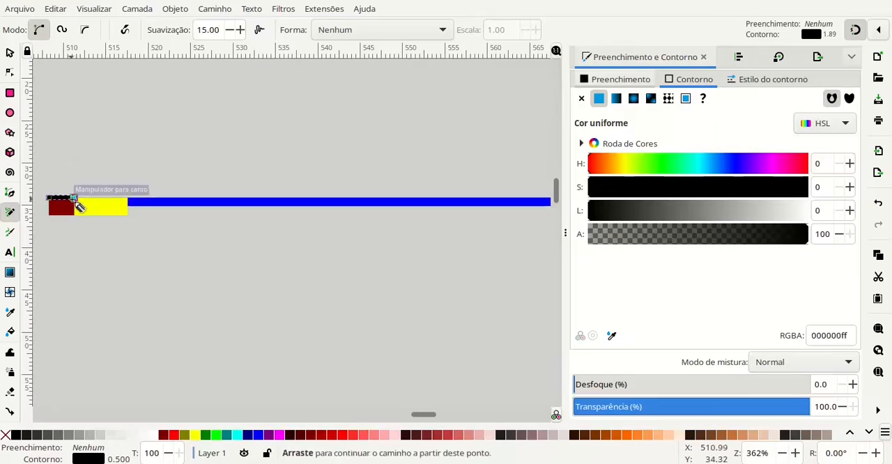
mouse_move(77, 201)
left_mouse_down()
mouse_move(116, 244)
mouse_move(128, 215)
left_mouse_up()
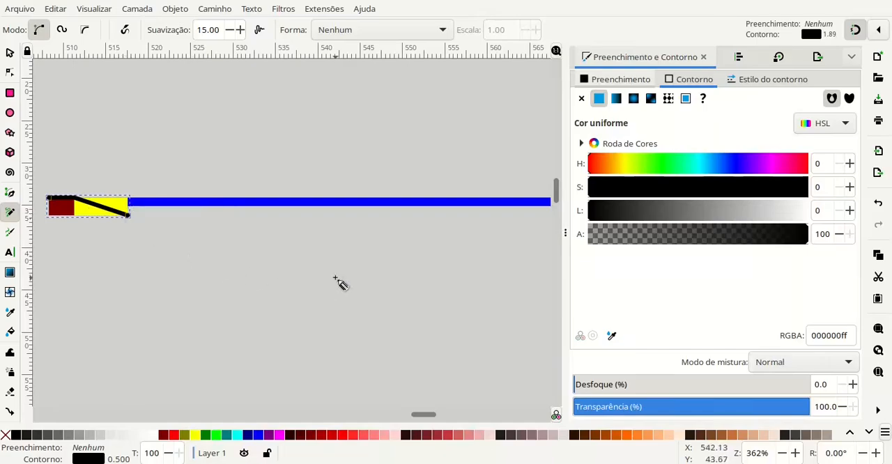
- Continue the black line along the pond bottom and up the right yellow slope to the right dark red block's outer end
left_click_drag(335, 277, 257, 273)
scroll(279, 275, "down", 1)
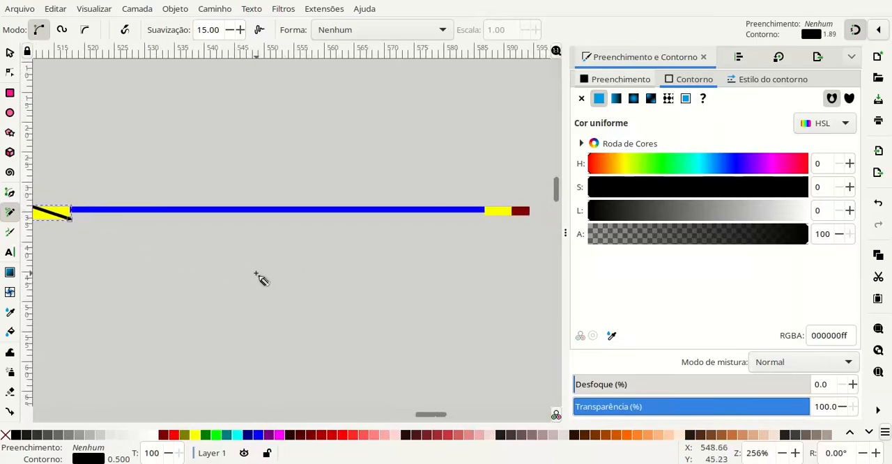
mouse_move(73, 221)
left_mouse_down()
mouse_move(345, 292)
mouse_move(483, 245)
mouse_move(487, 217)
left_mouse_up()
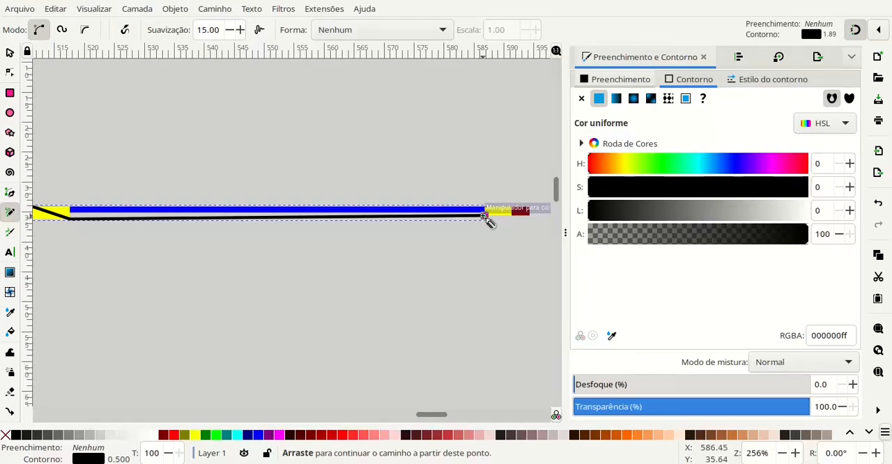
mouse_move(485, 218)
left_mouse_down()
mouse_move(513, 198)
mouse_move(532, 209)
left_mouse_up()
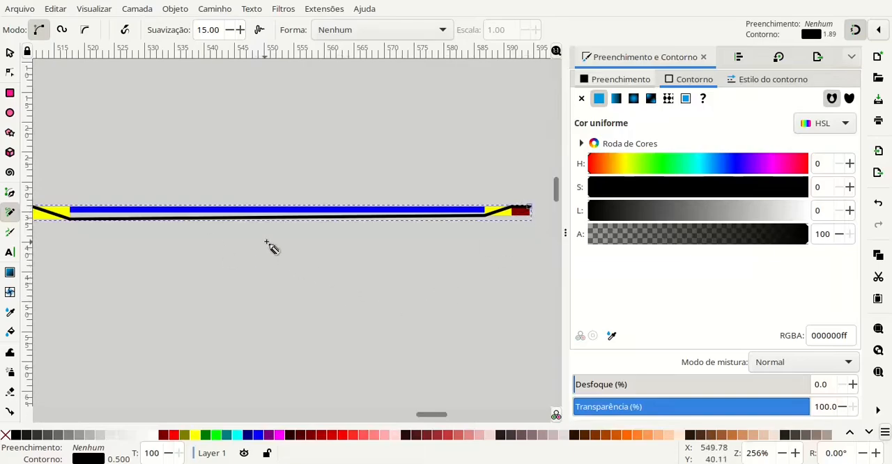
scroll(292, 245, "left", 1)
scroll(288, 255, "down", 1)
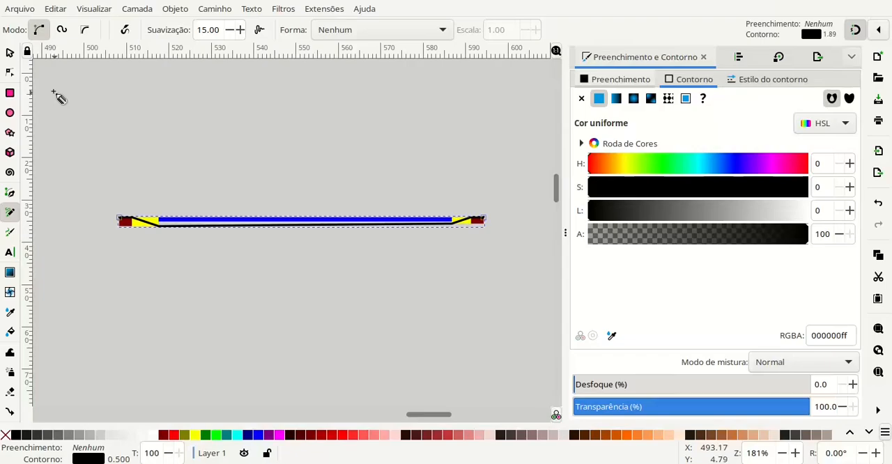
left_click(10, 54)
left_click(164, 269)
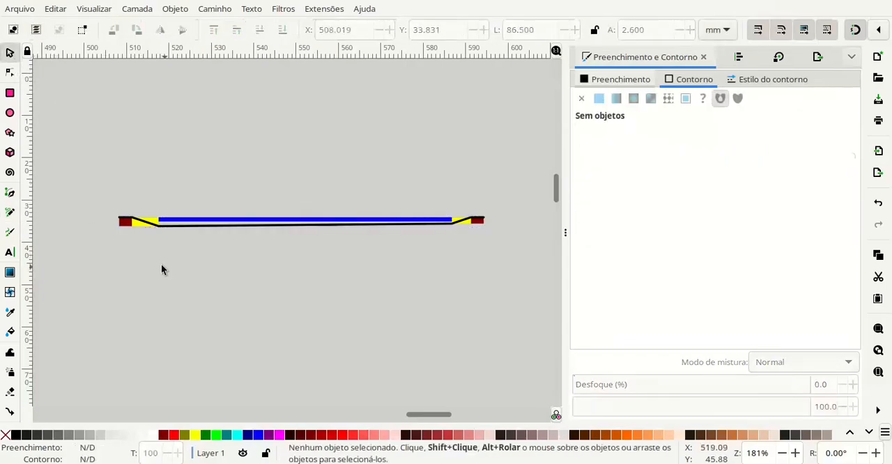
- Try deleting the left dark red block and undo the deletion
left_click(132, 228)
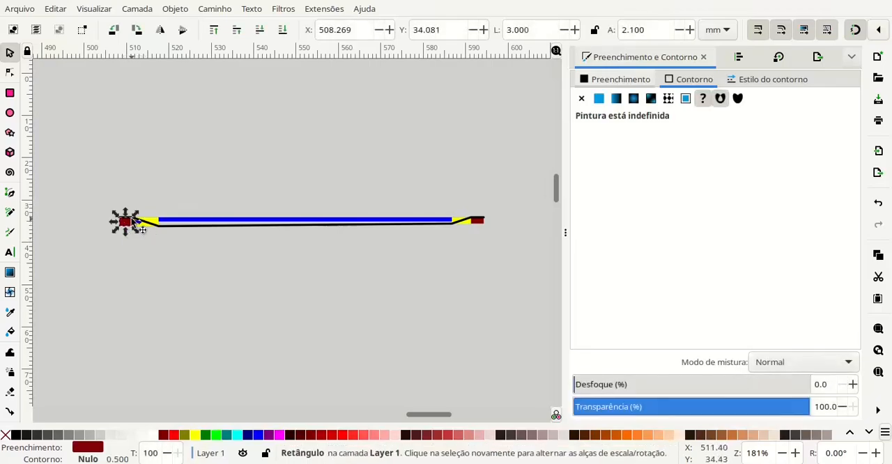
key("Delete")
left_click(137, 228)
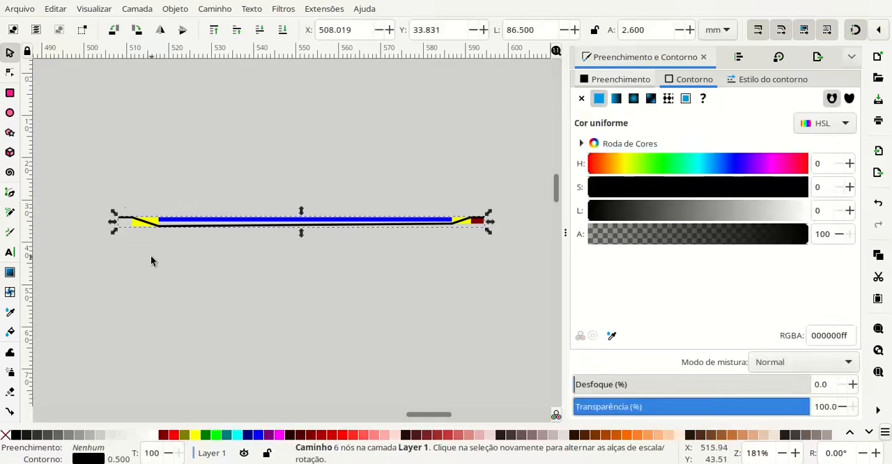
key("ctrl+z")
left_click(248, 308)
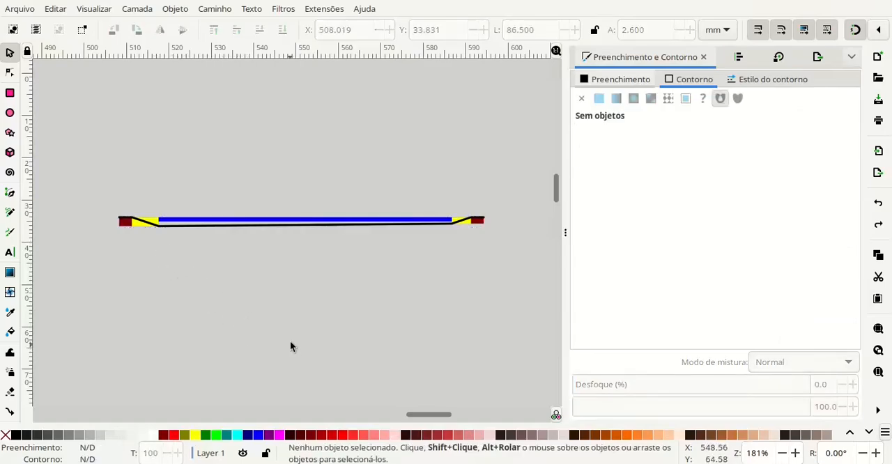
- Draw a rectangle 80 mm wide and about 25 mm high above the profile, between the dark red blocks' inner top corners
scroll(290, 338, "up", 1)
scroll(396, 278, "down", 1)
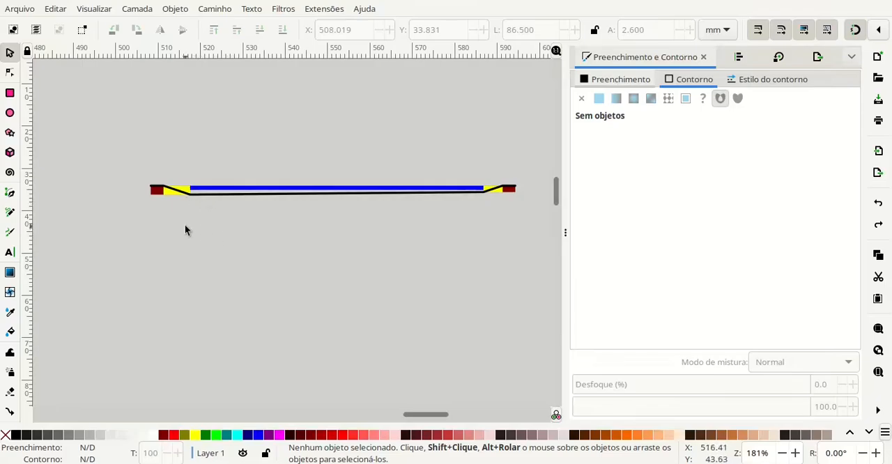
left_click(11, 96)
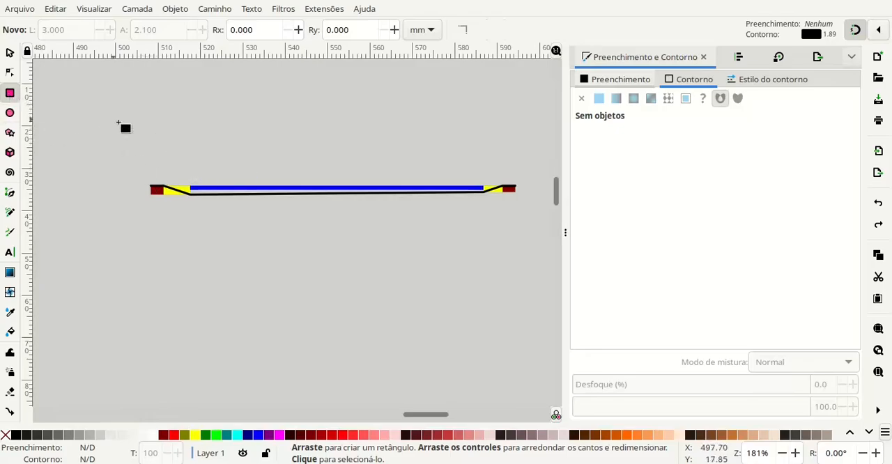
left_click_drag(223, 126, 201, 157)
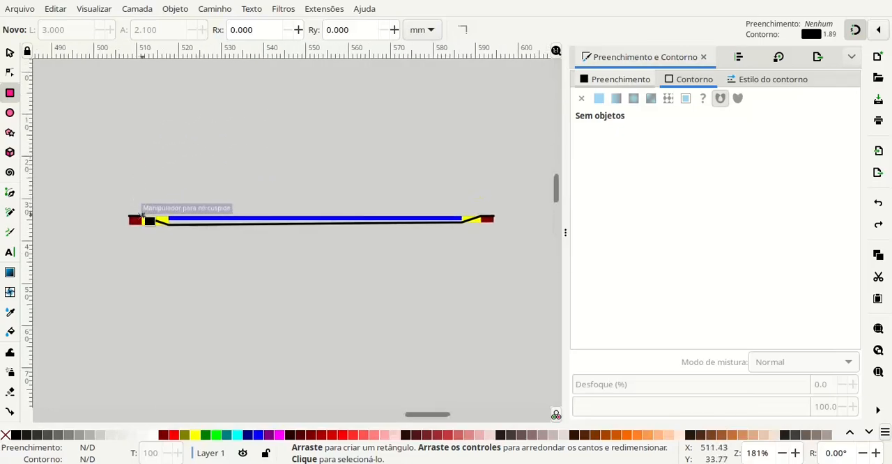
mouse_move(141, 216)
left_mouse_down()
mouse_move(244, 154)
mouse_move(418, 106)
mouse_move(481, 111)
left_mouse_up()
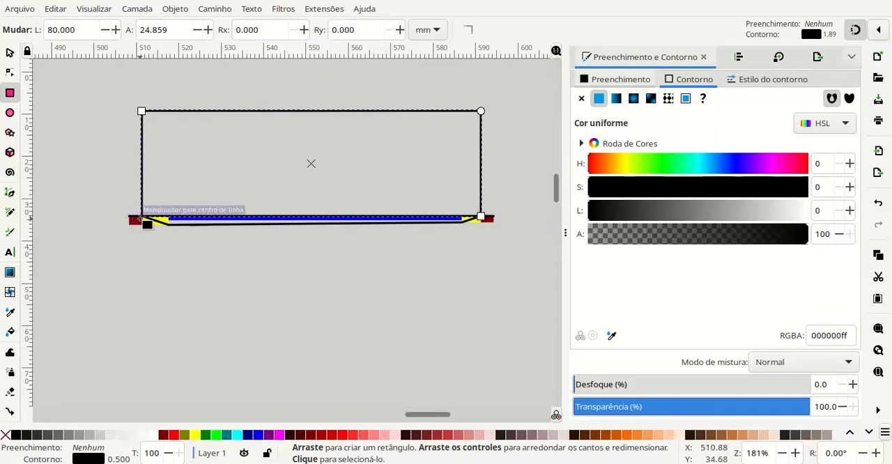
- Give the new rectangle a solid dark red fill and remove its stroke
left_click(626, 82)
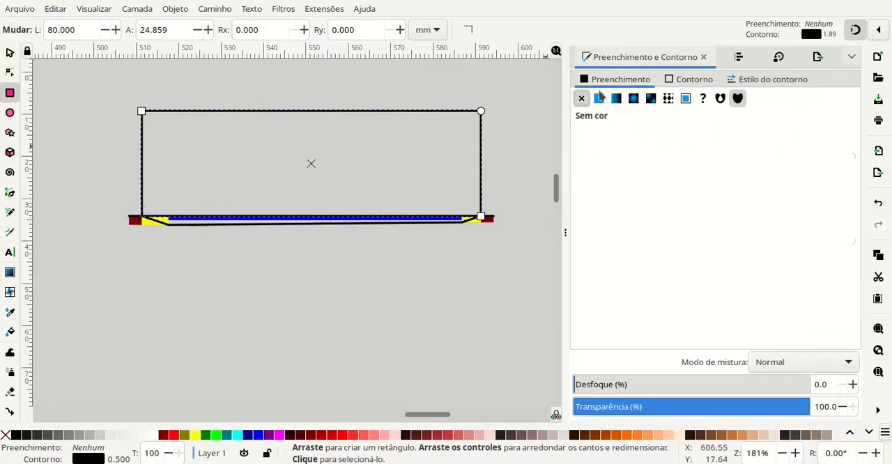
left_click(600, 99)
left_click(692, 82)
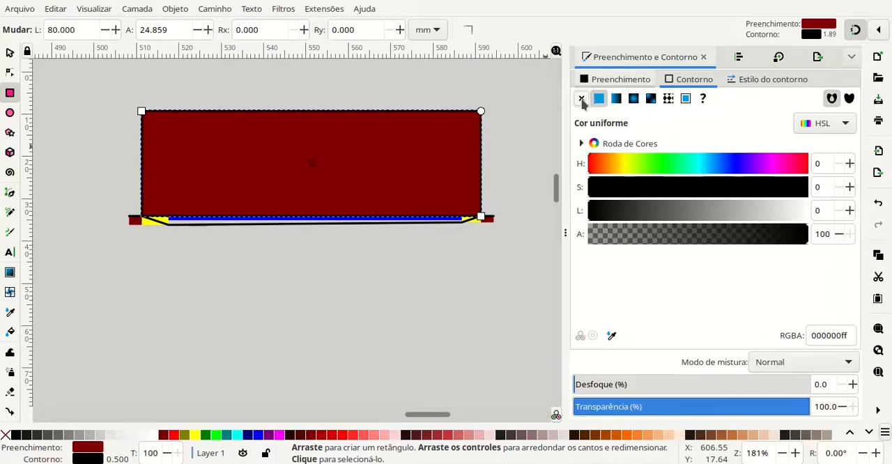
left_click(581, 99)
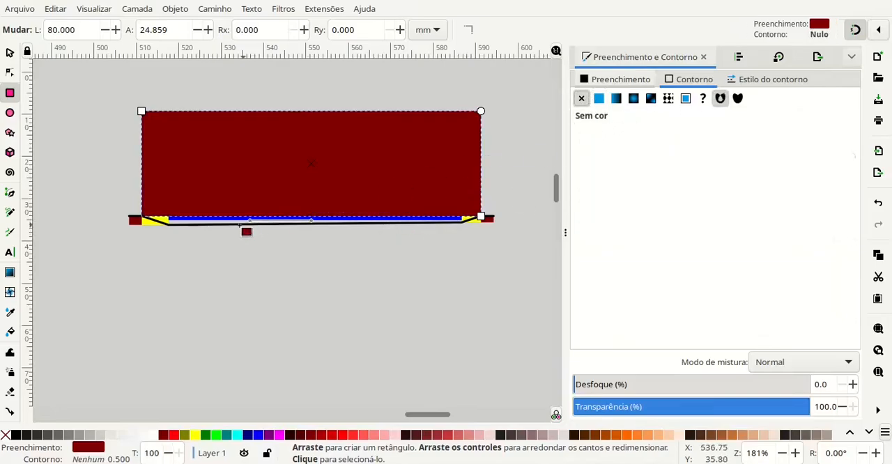
- Set the rectangle's height to 30 mm and move it up so its bottom edge rests on the profile's top edge
left_click(10, 53)
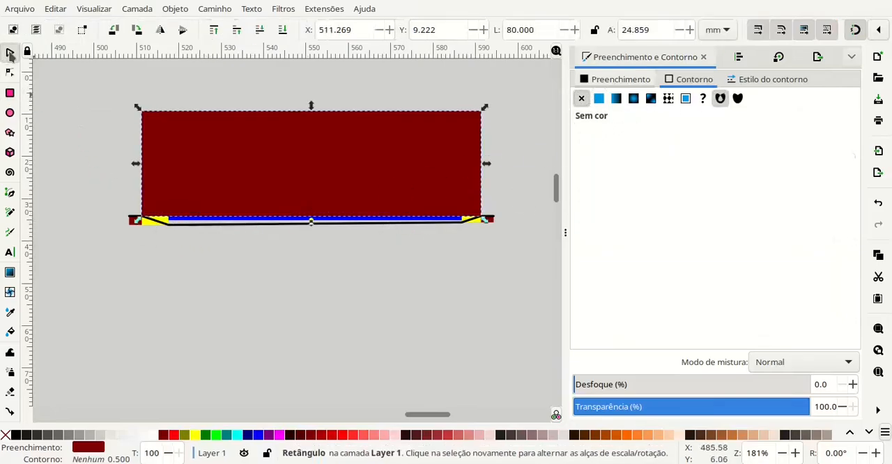
left_click(222, 141)
left_click(50, 184)
left_click(236, 164)
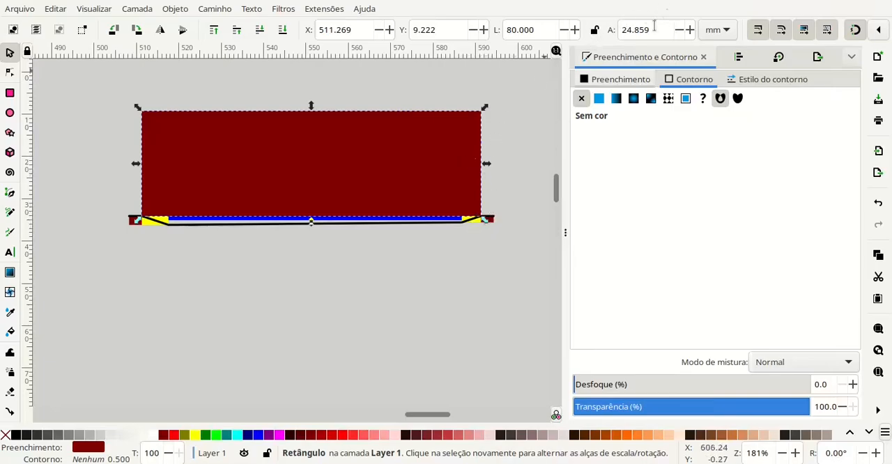
left_click_drag(654, 30, 610, 31)
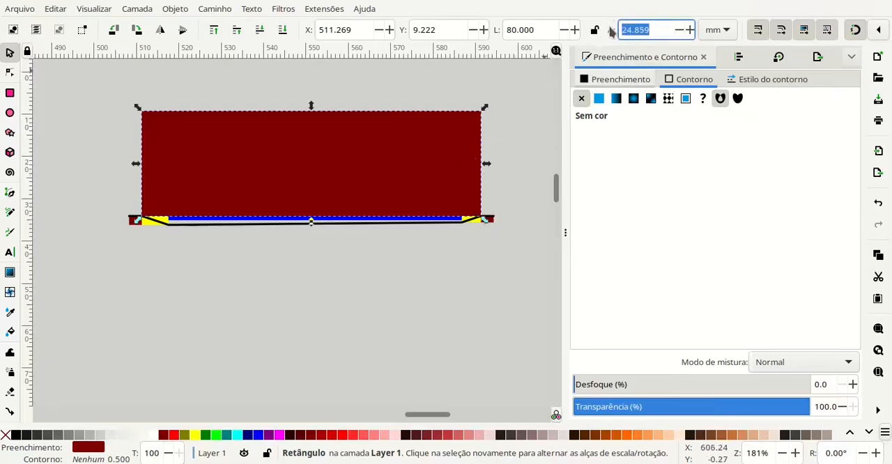
type("30")
key("Return")
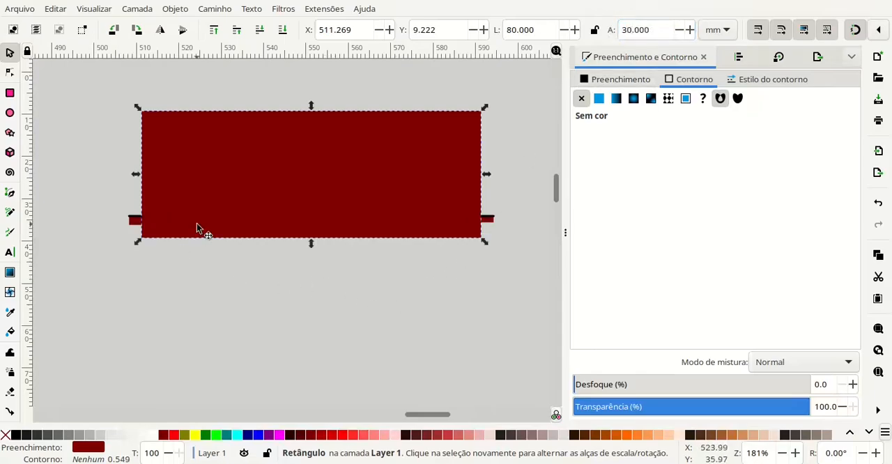
left_click_drag(200, 230, 223, 189)
left_click(272, 283)
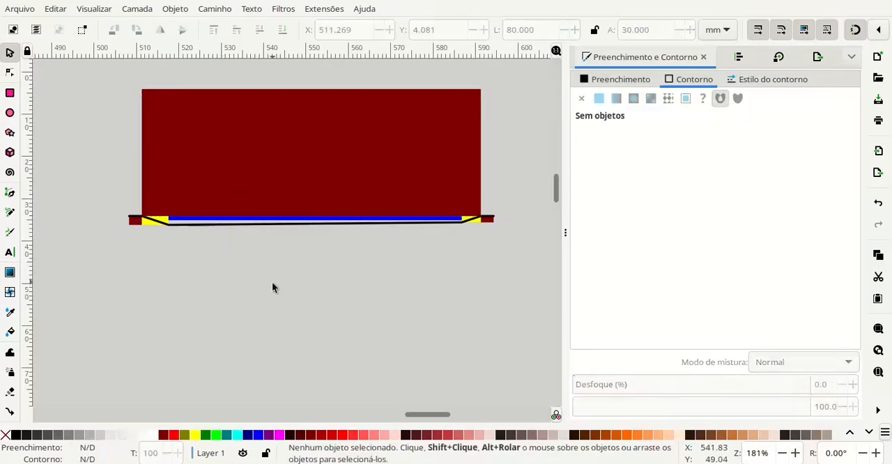
- Recolour the large rectangle bright green and change it to dark green (#008000)
left_click(285, 180)
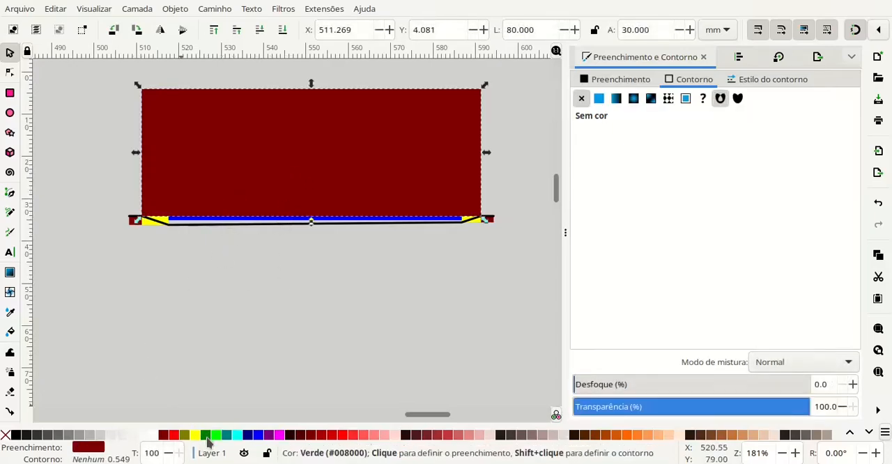
left_click(216, 435)
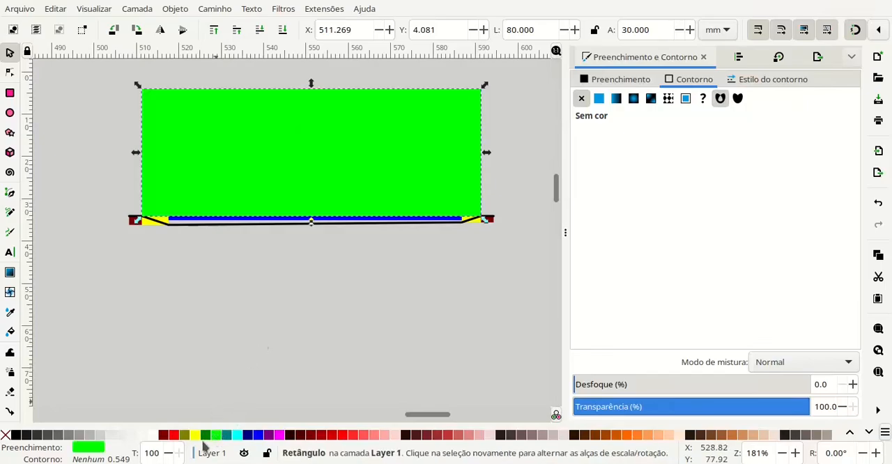
left_click(206, 435)
left_click(285, 330)
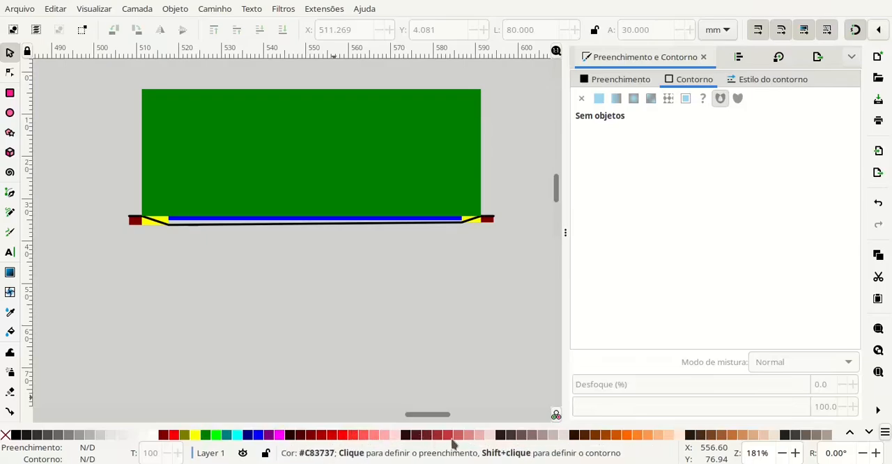
- Try brown and red fills on the large rectangle, settle on light orange (#FF7F2A), and deselect it
left_click(410, 159)
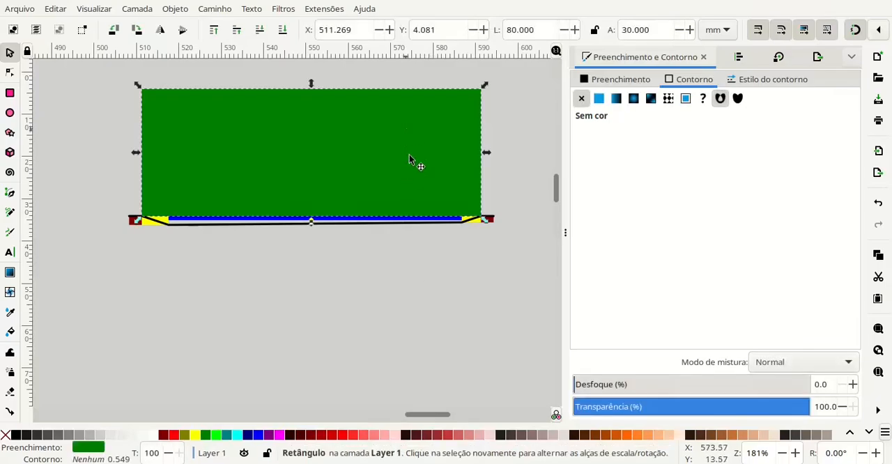
left_click(426, 437)
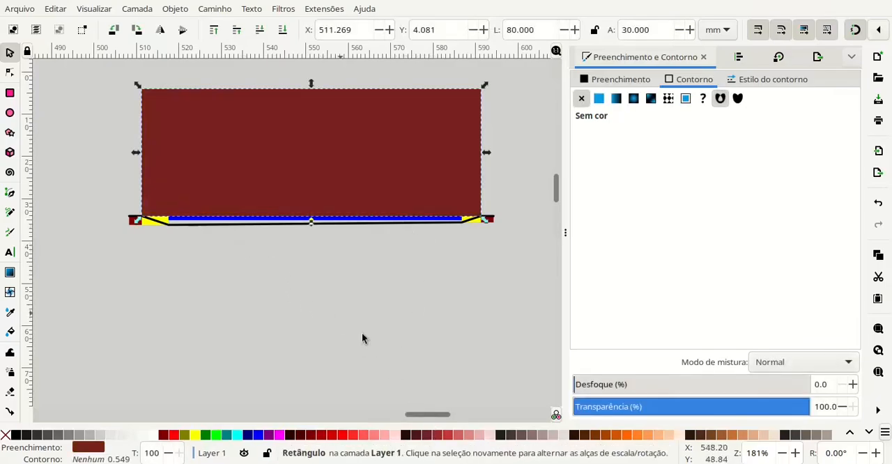
left_click(452, 437)
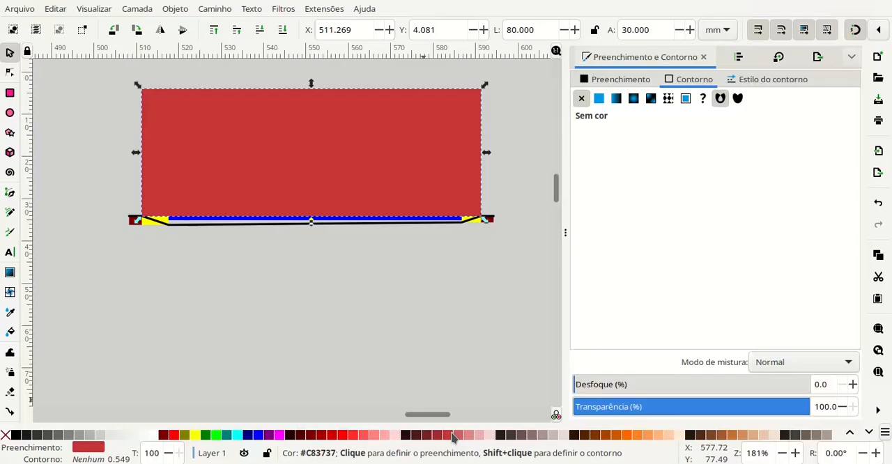
left_click(629, 435)
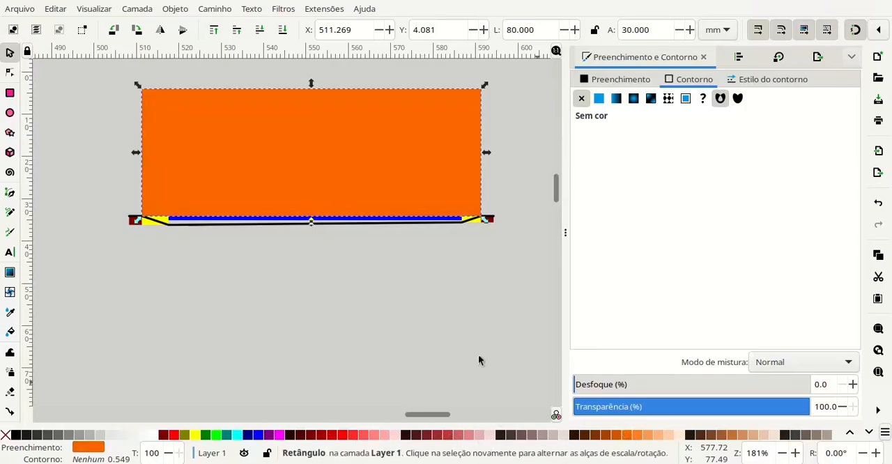
left_click(638, 435)
left_click(328, 289)
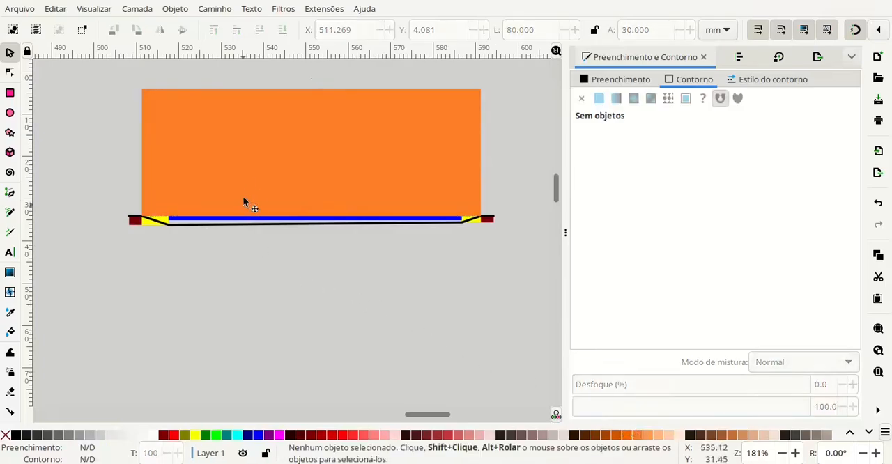
- Try moving the orange rectangle below the pond profile and undo the move
left_click(184, 140)
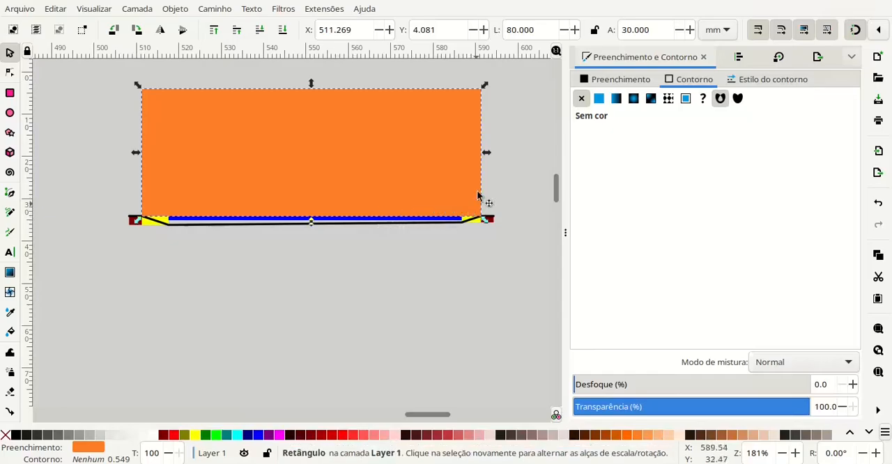
left_click_drag(248, 132, 249, 286)
left_click(97, 304)
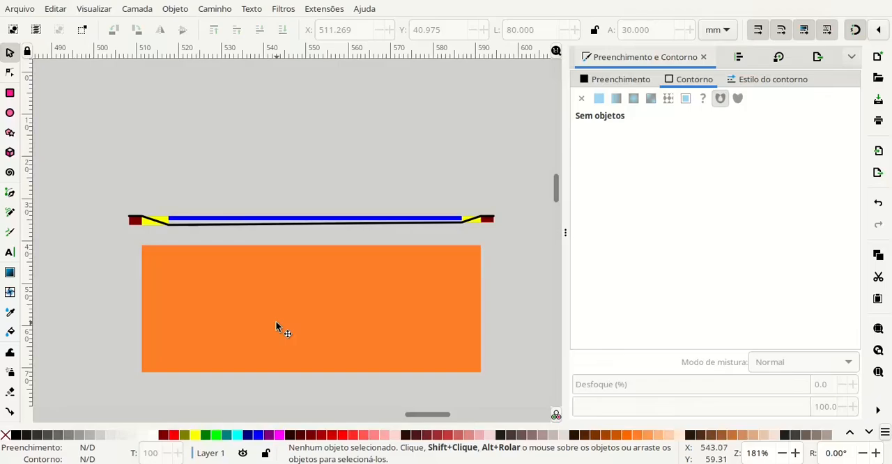
key("ctrl+z")
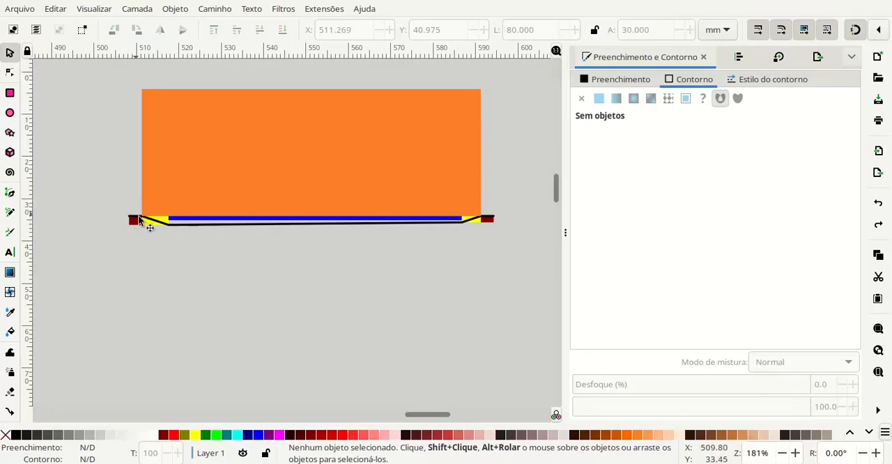
- Draw a yellow rectangle about 11.2 by 9.1 mm at the orange rectangle's lower-left corner
scroll(147, 225, "up", 1, "ctrl")
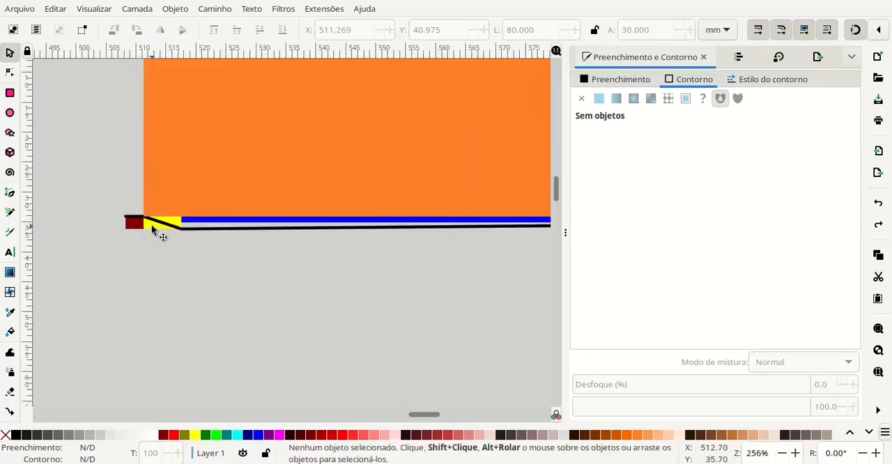
left_click(10, 92)
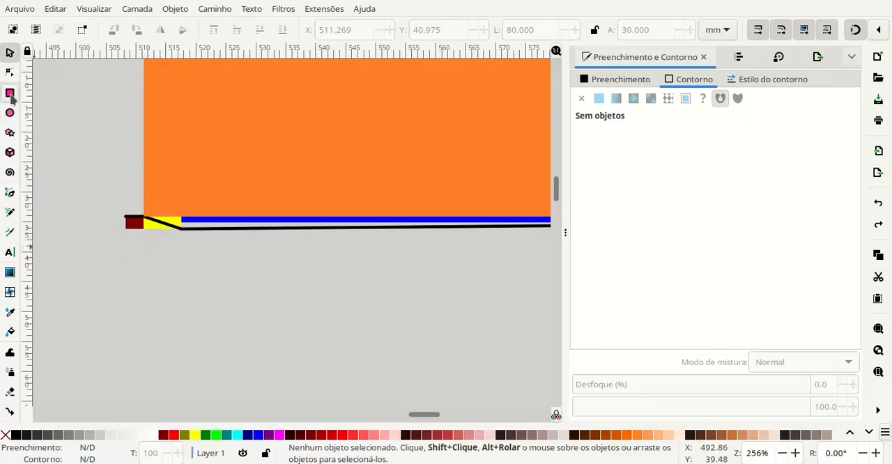
left_click(196, 435)
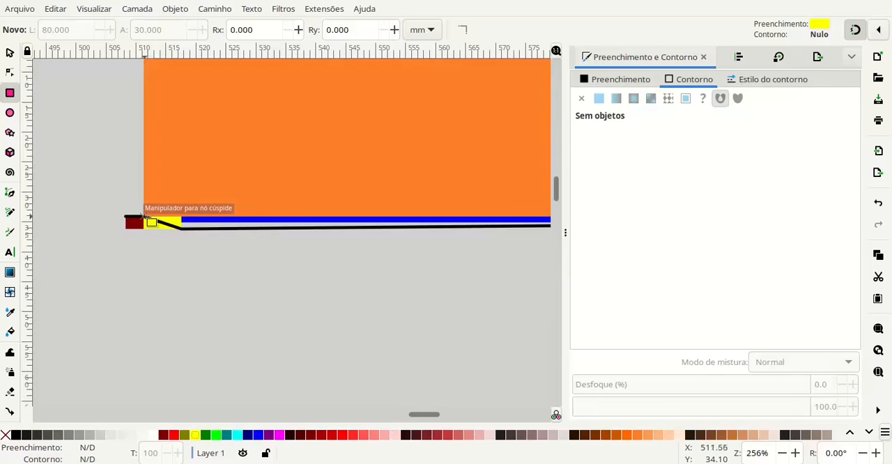
left_click(180, 192)
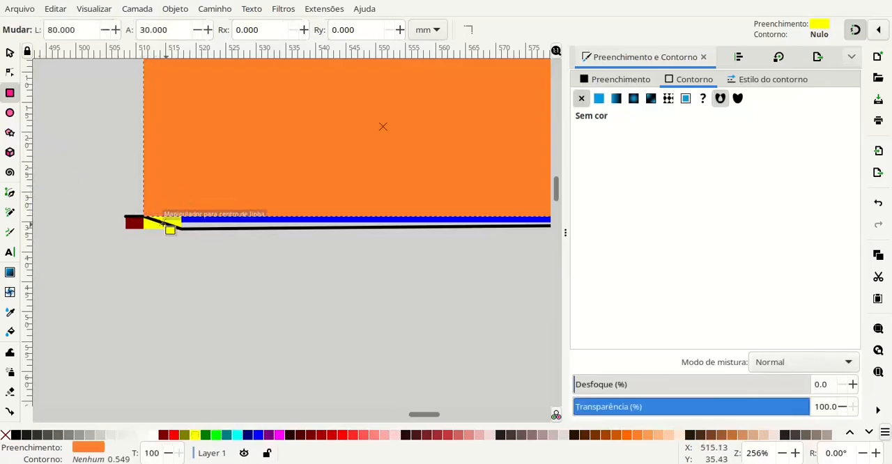
mouse_move(144, 217)
left_mouse_down()
mouse_move(191, 190)
mouse_move(211, 161)
left_mouse_up()
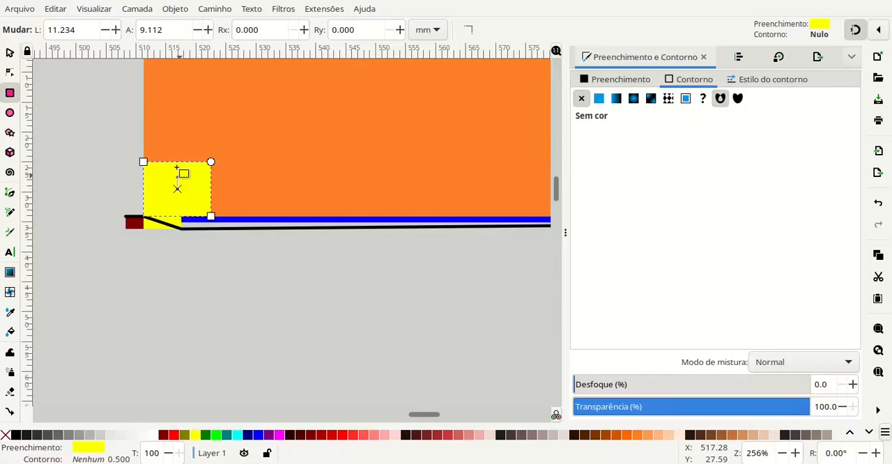
- Set the new yellow rectangle's width and height to 6.3 mm
left_click(75, 30)
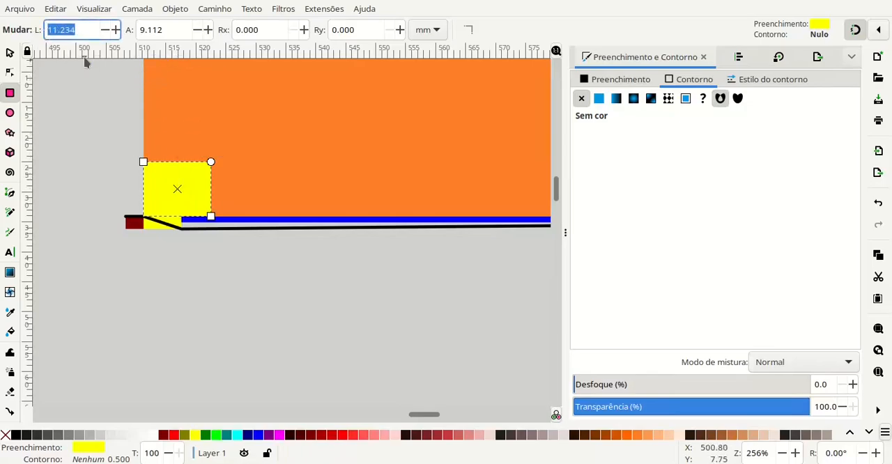
type("6.3")
key("Tab")
type("6.3")
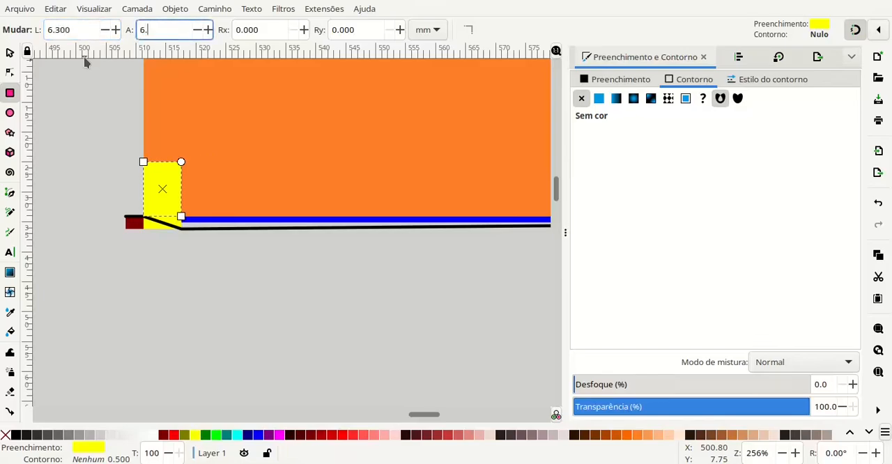
key("Tab")
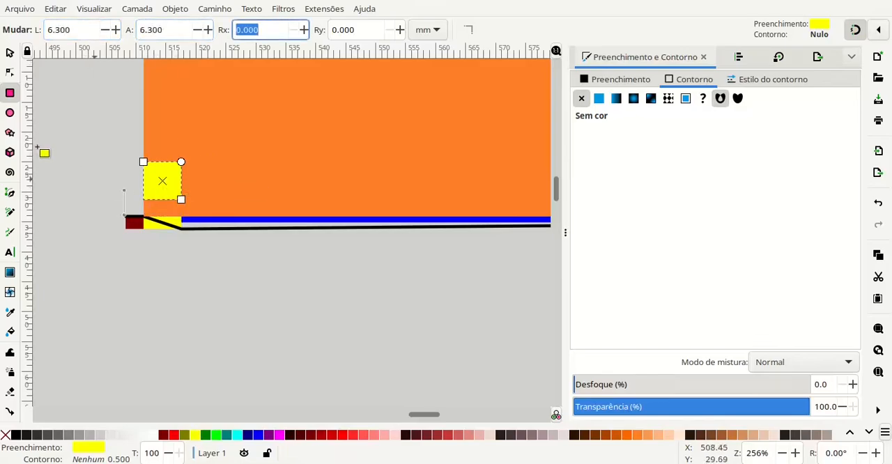
- Move the yellow square down into the orange rectangle's lower-left corner and compare its width with the slope rectangle below
left_click(10, 53)
mouse_move(155, 182)
left_mouse_down()
mouse_move(160, 201)
mouse_move(153, 173)
mouse_move(151, 191)
left_mouse_up()
scroll(149, 222, "up", 3)
left_click(151, 232)
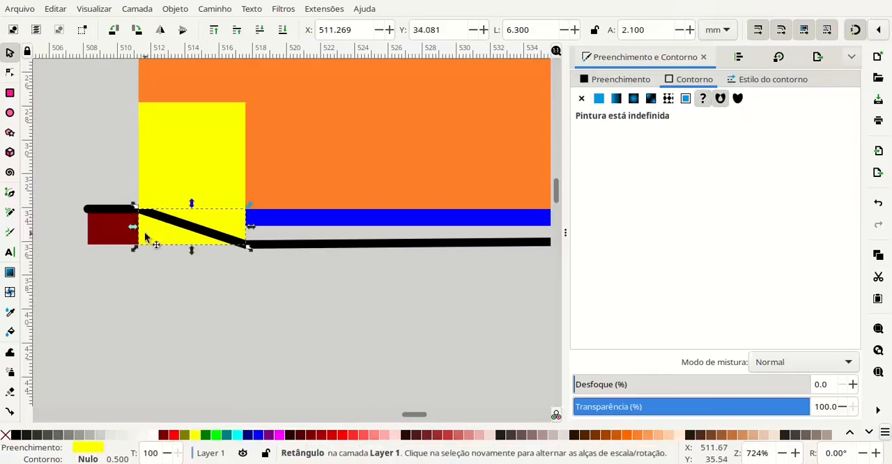
left_click(176, 168)
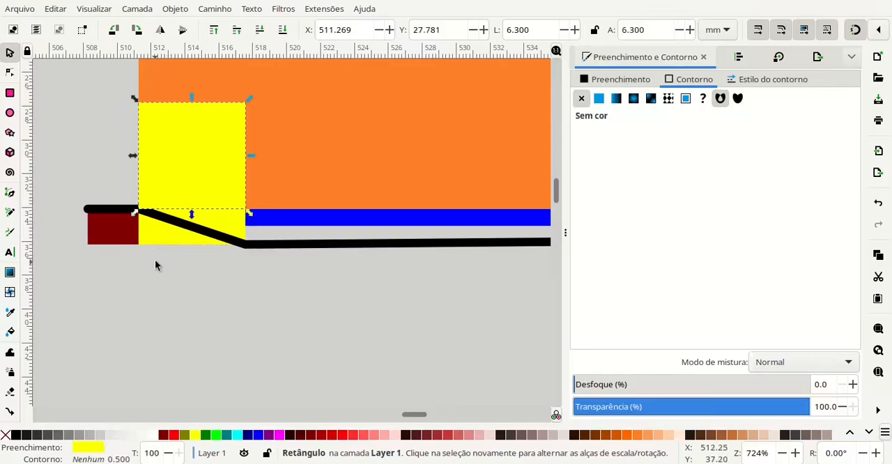
left_click(154, 244)
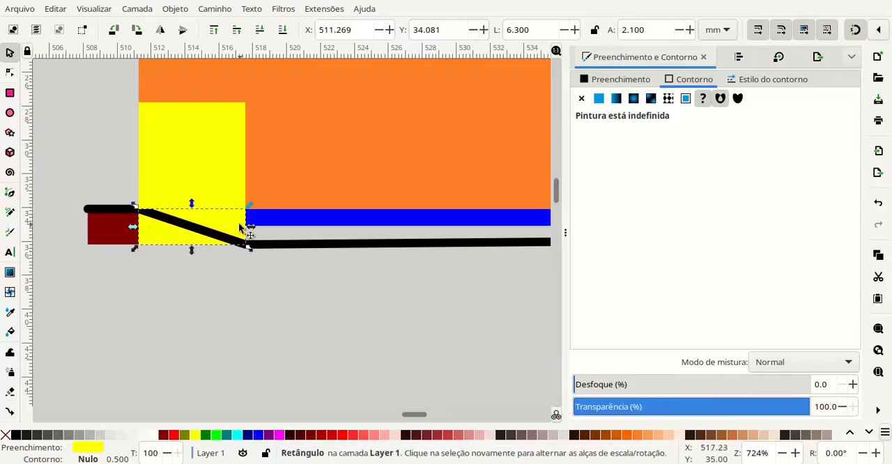
left_click(164, 183)
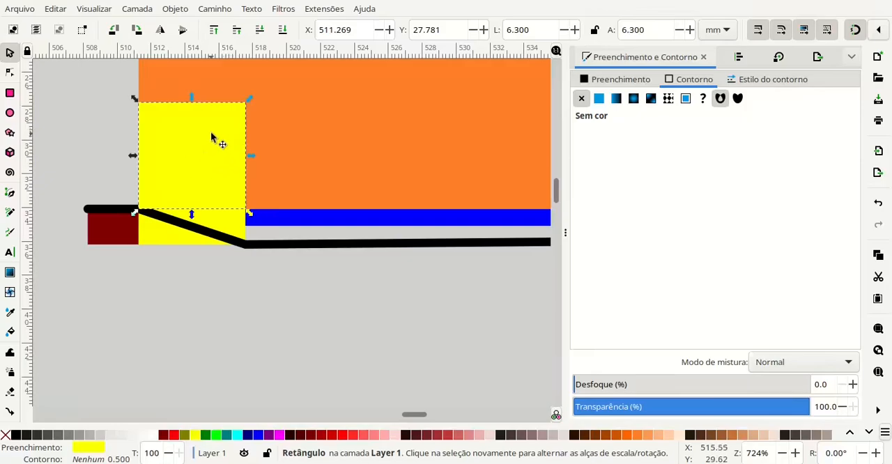
- Paste a copy of the 6.3 mm yellow square and fit it into the orange rectangle's upper-left corner
scroll(212, 138, "down", 3, "ctrl")
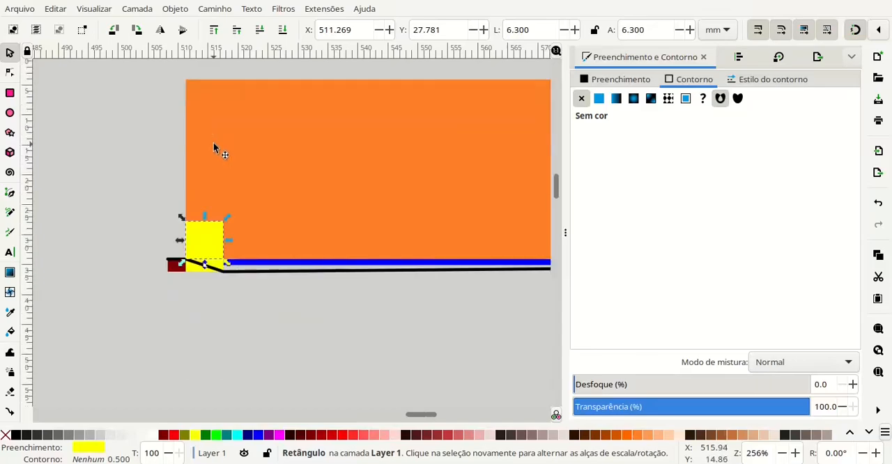
key("ctrl+v")
left_click_drag(187, 123, 198, 91)
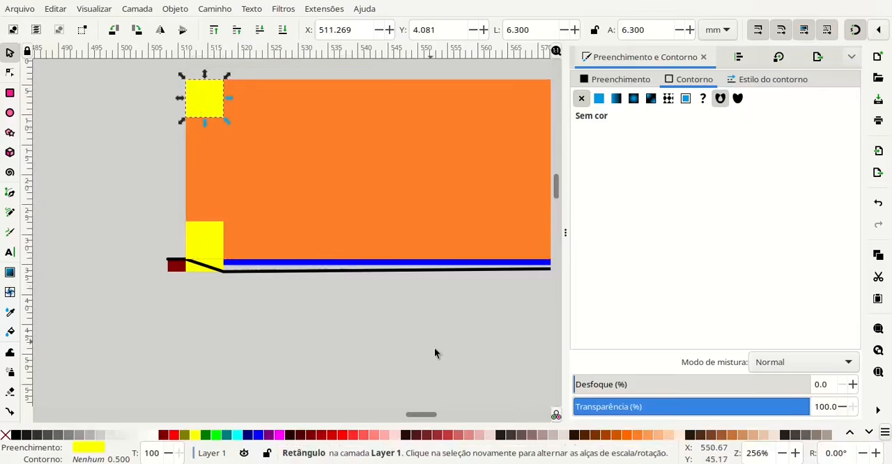
- Paste another copy of the yellow square beside the orange rectangle's right edge
left_click_drag(422, 350, 210, 308)
scroll(274, 284, "up", 1)
left_click_drag(414, 278, 224, 353)
key("ctrl+v")
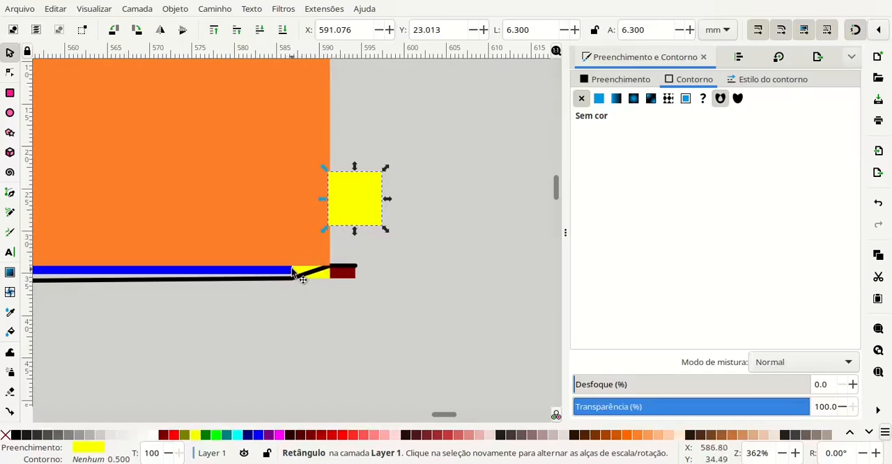
- Resize the pasted square to 4.5 by 4.5 mm and fit it into the orange rectangle's lower-right corner
left_click(332, 271)
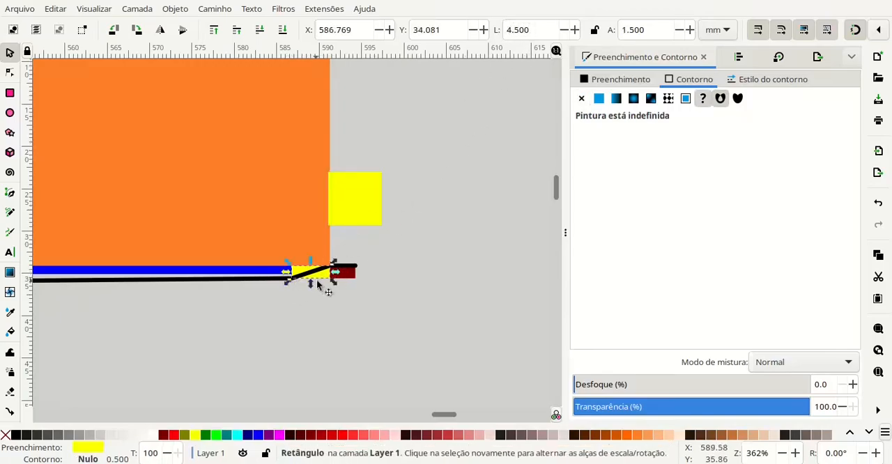
left_click(363, 210)
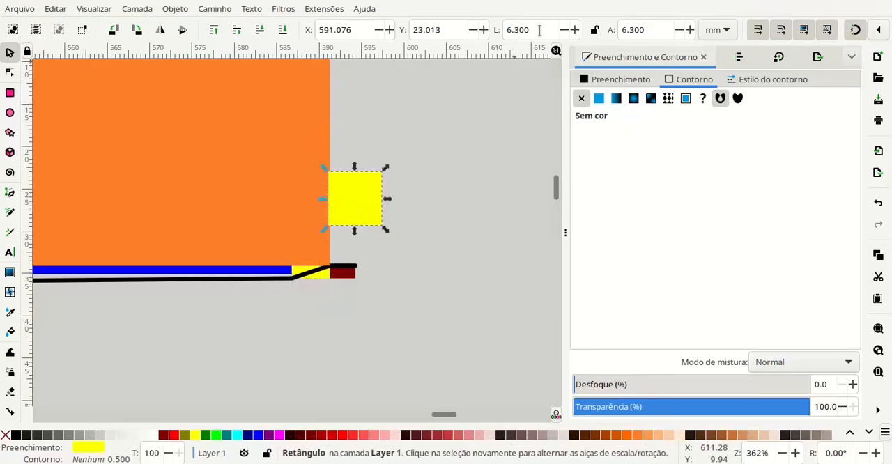
left_click_drag(540, 30, 500, 36)
type("4.5")
key("Tab")
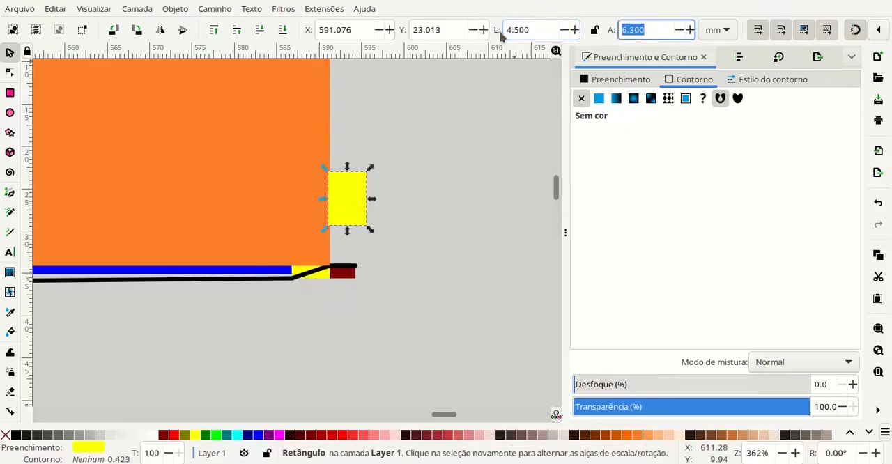
type("4.5")
key("Return")
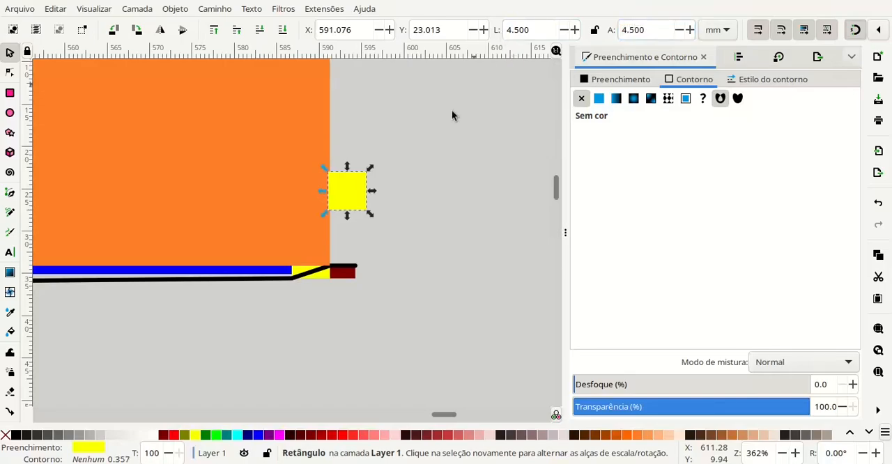
left_click_drag(360, 204, 326, 250)
left_click(299, 284)
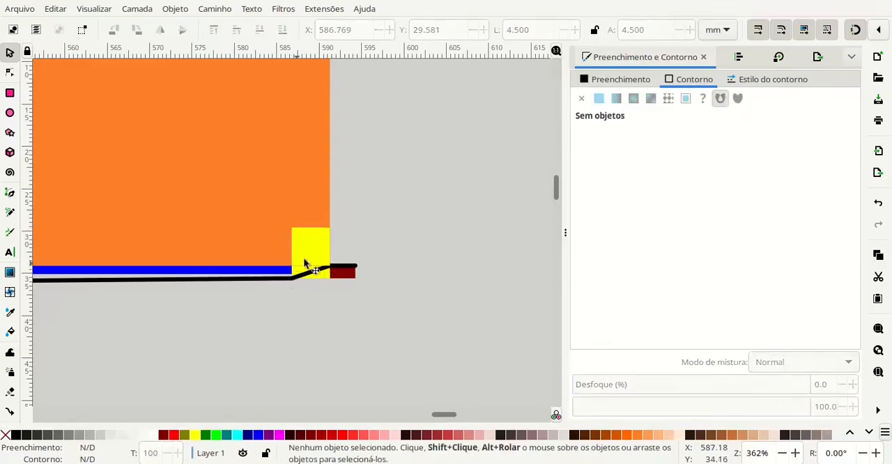
- Copy the 4.5 mm yellow square and fit the copy into the orange rectangle's upper-right corner
left_click(305, 260)
scroll(389, 183, "up", 3)
key("ctrl+c")
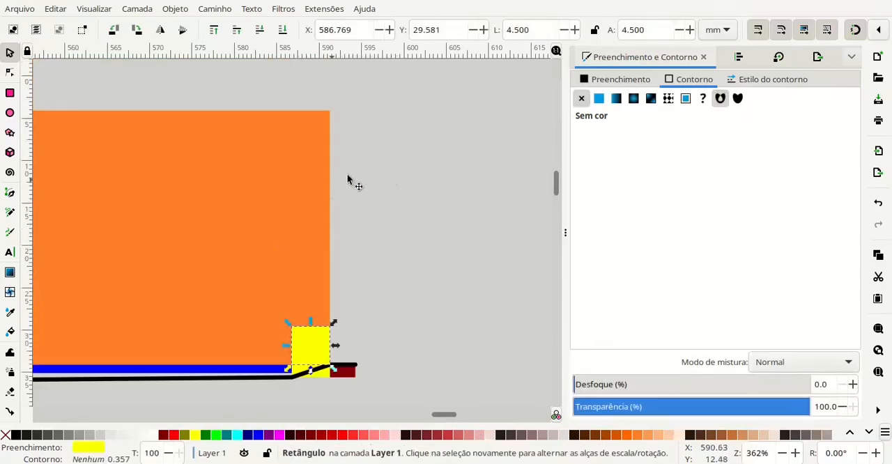
key("ctrl+v")
left_click_drag(386, 163, 326, 125)
left_click(401, 197)
scroll(401, 192, "down", 1)
left_click_drag(394, 194, 494, 175)
left_click_drag(271, 101, 337, 96)
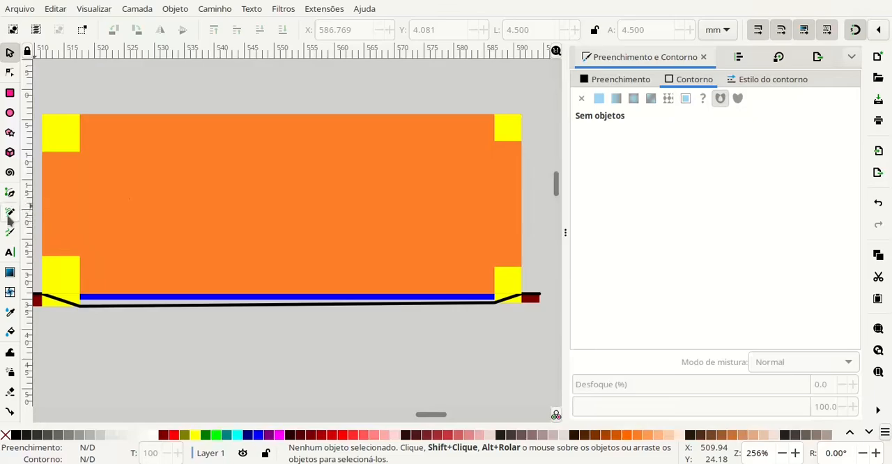
- Draw a diagonal line across the upper-left yellow square from its outer to inner corner, with a solid black stroke and no fill
left_click(9, 213)
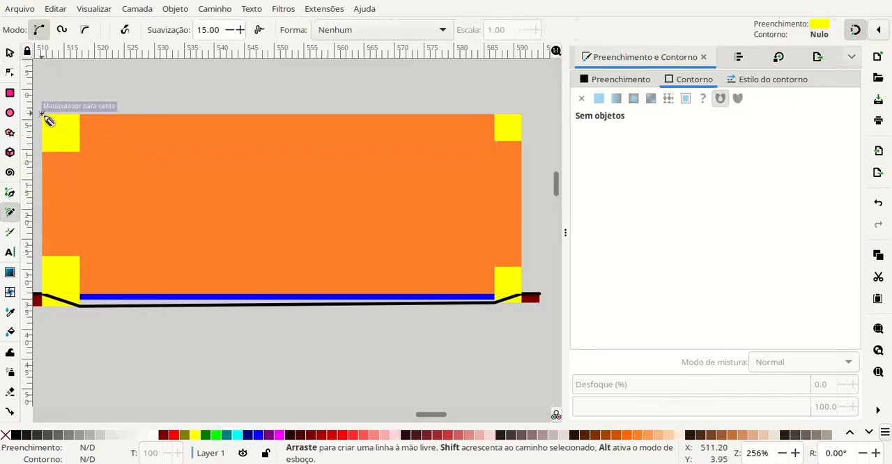
left_click_drag(41, 114, 78, 147)
left_click(80, 152)
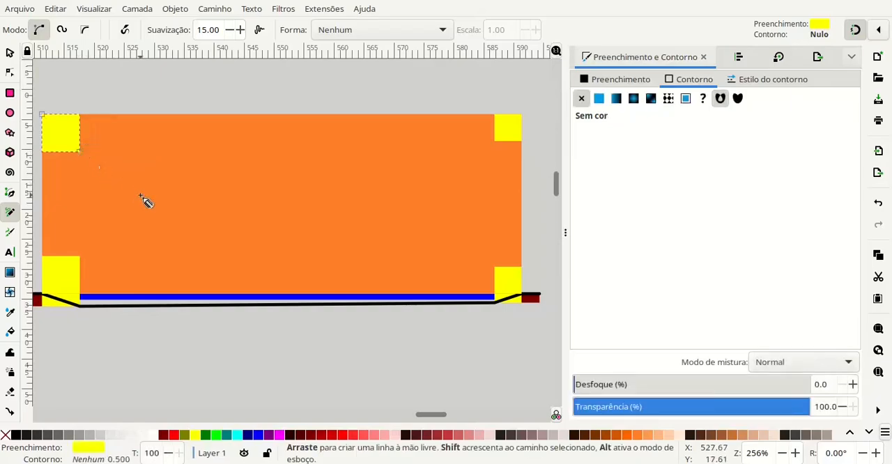
left_click(598, 99)
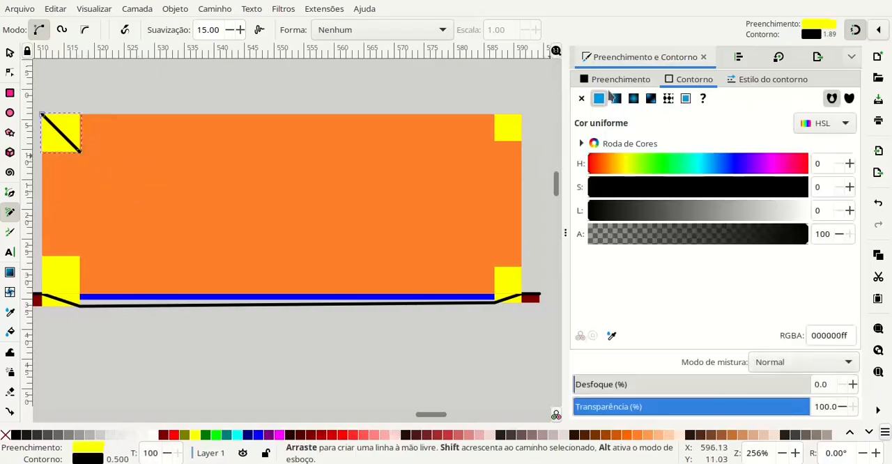
left_click(609, 78)
left_click(582, 100)
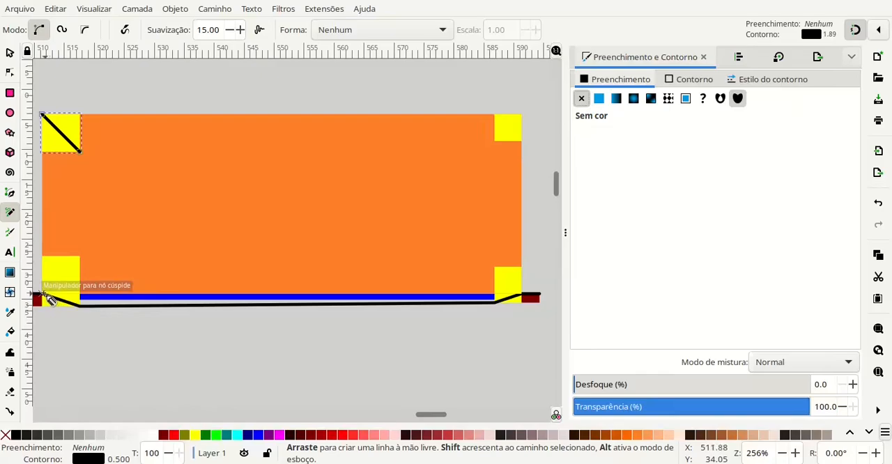
- Draw black diagonal lines between the outer and inner corners of the other three yellow corner squares
left_click_drag(43, 293, 81, 257)
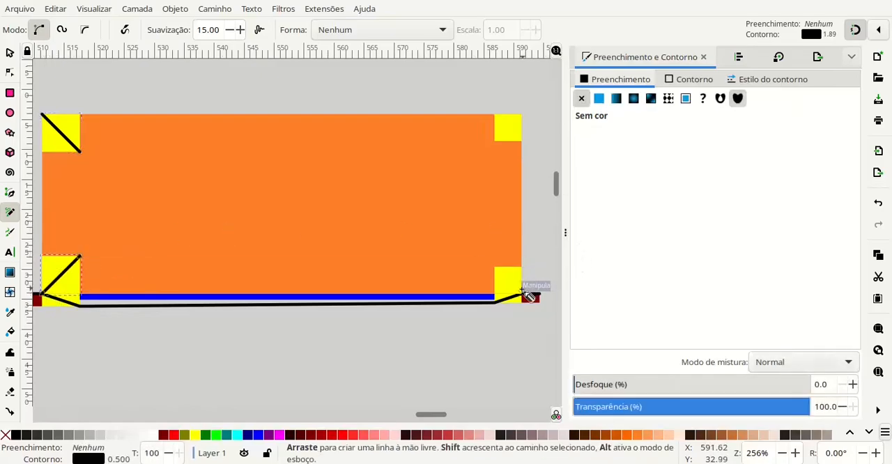
key("Escape")
left_click_drag(496, 268, 521, 295)
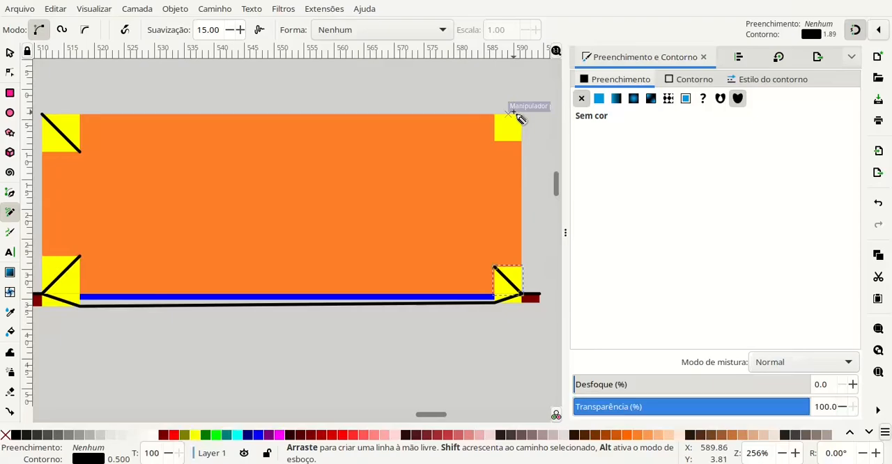
key("Escape")
left_click_drag(497, 142, 522, 113)
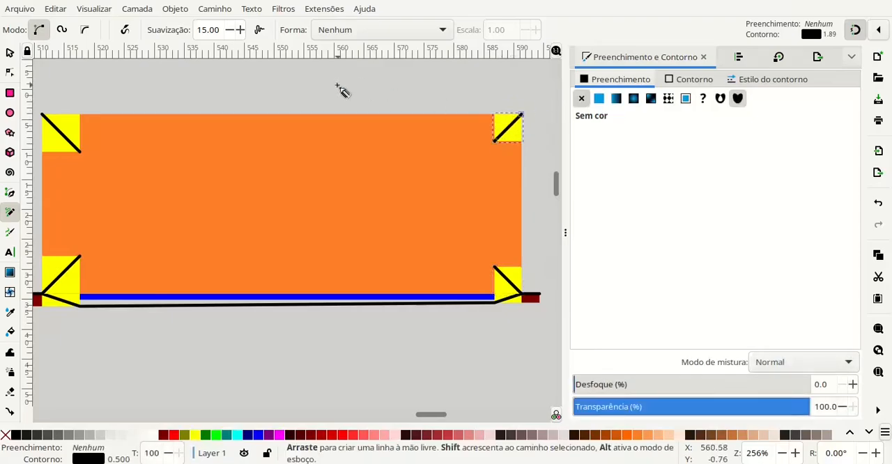
left_click_drag(80, 151, 82, 185)
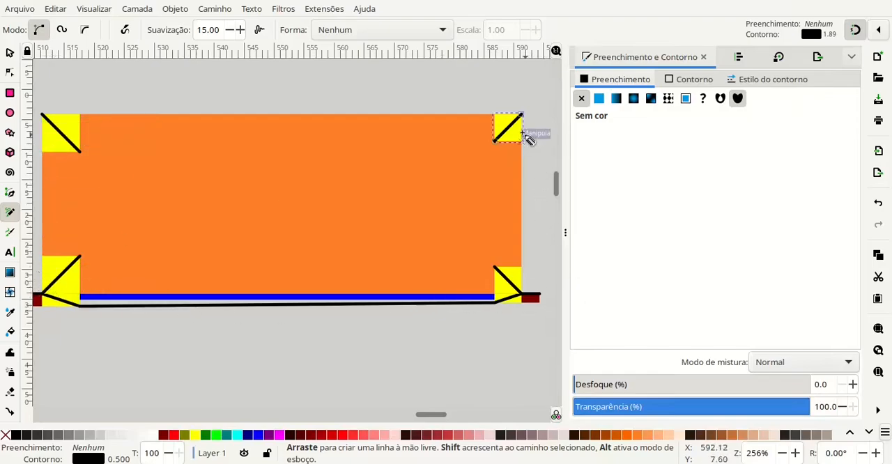
- Remove the large orange rectangle's fill, give it a solid black stroke, and deselect it
left_click(10, 53)
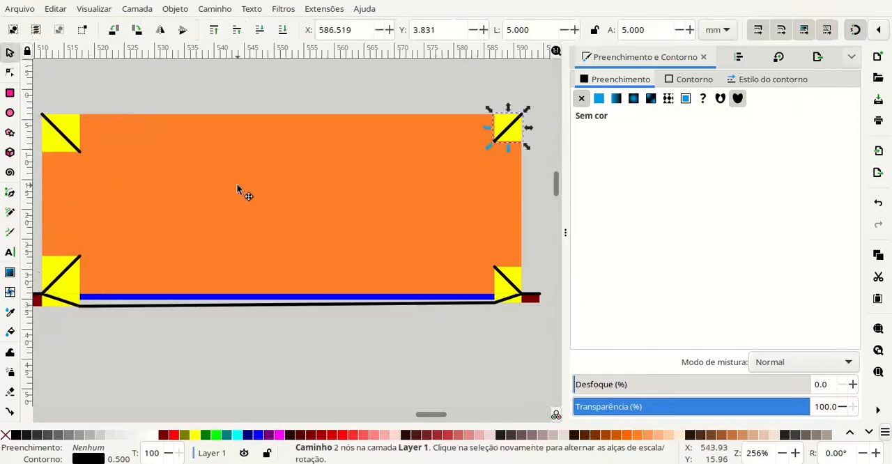
left_click(239, 187)
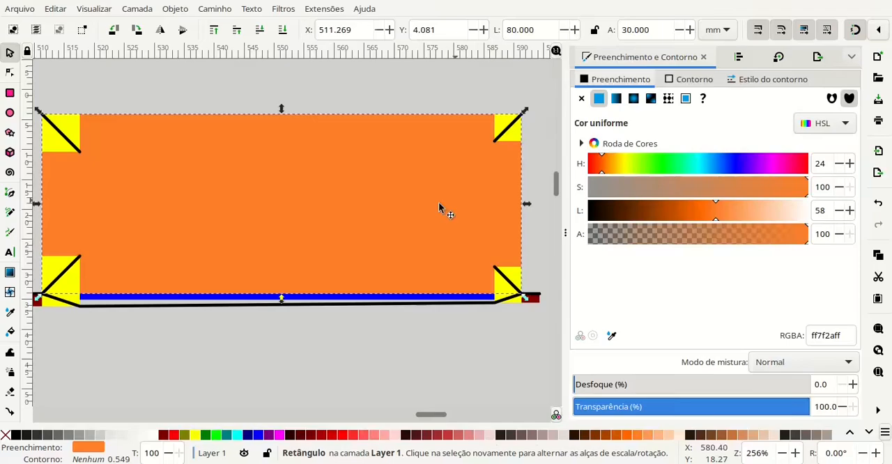
left_click(581, 98)
left_click(599, 99)
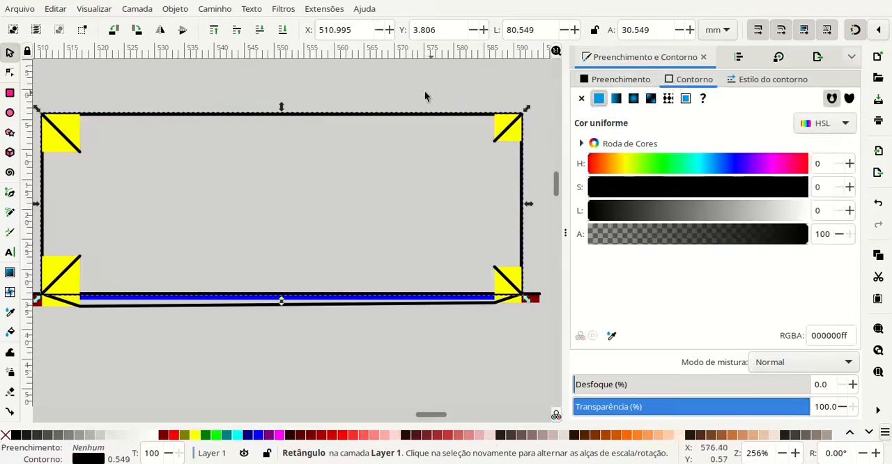
left_click(214, 78)
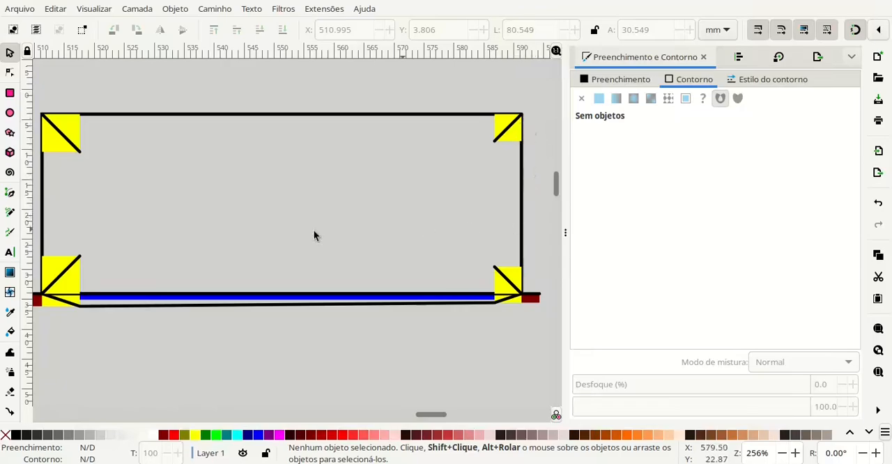
- Delete the four yellow corner squares from the plan view, keeping their diagonal lines
left_click(72, 131)
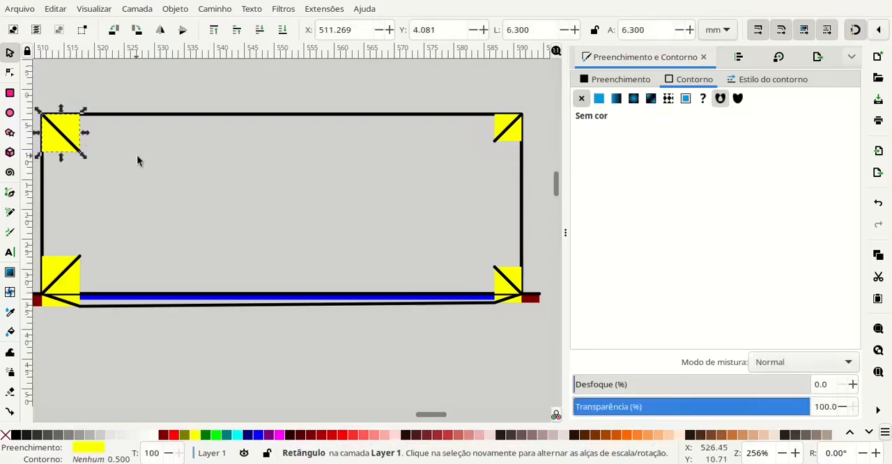
key("Delete")
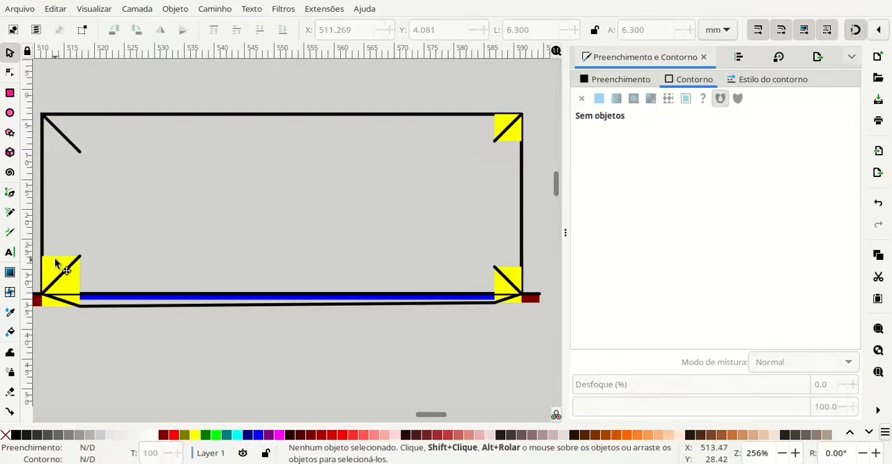
left_click(56, 261)
key("Delete")
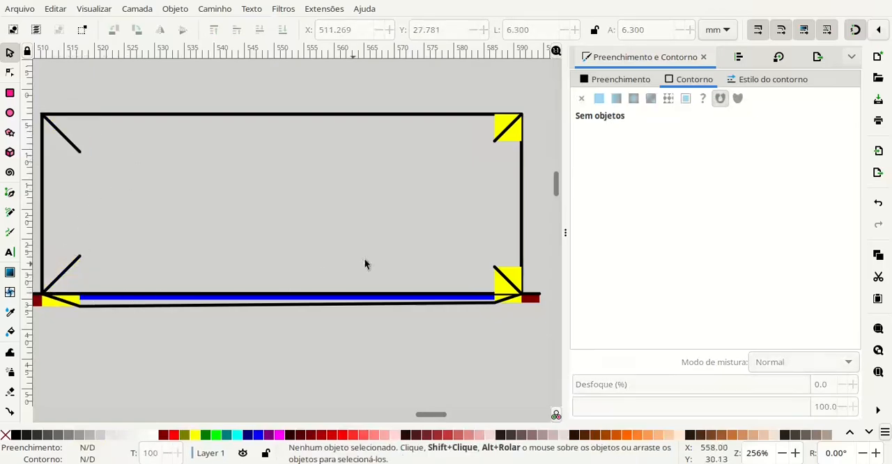
left_click(507, 279)
key("Delete")
left_click(514, 143)
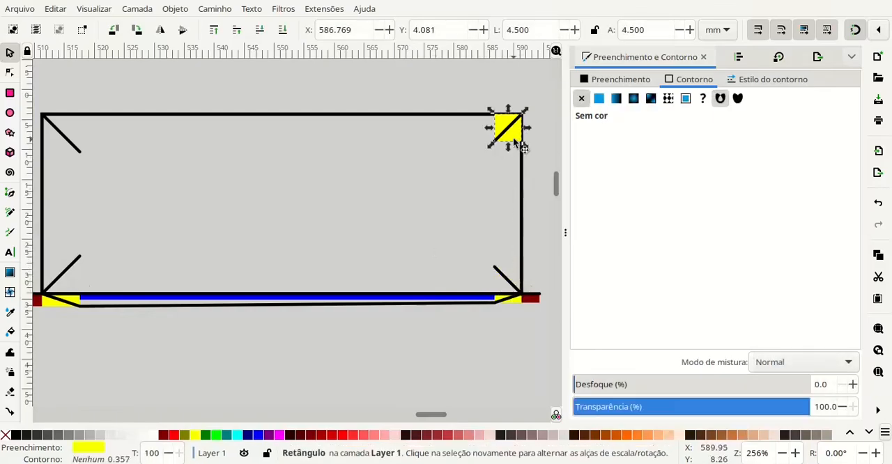
key("Delete")
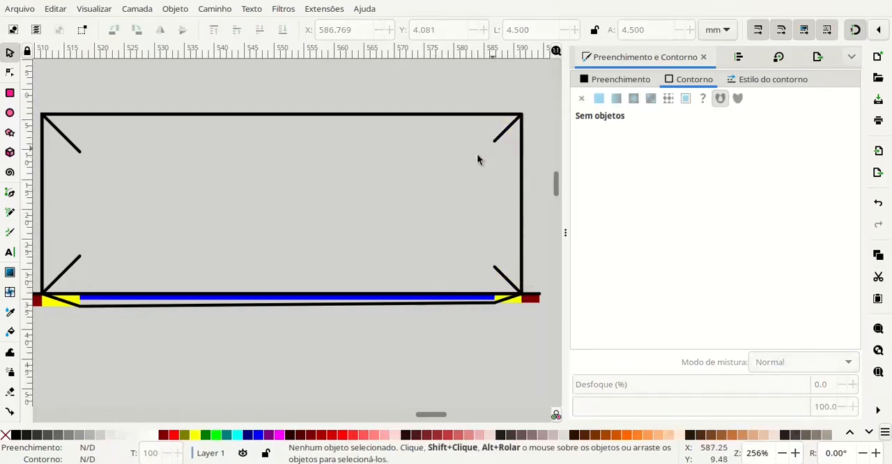
- Draw a closed black four-sided outline connecting the inner ends of the four corner diagonals
left_click(9, 214)
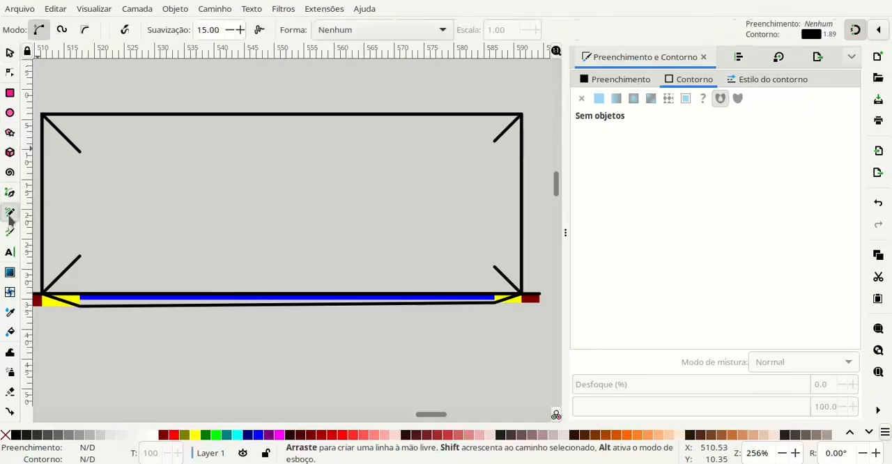
left_click(80, 151)
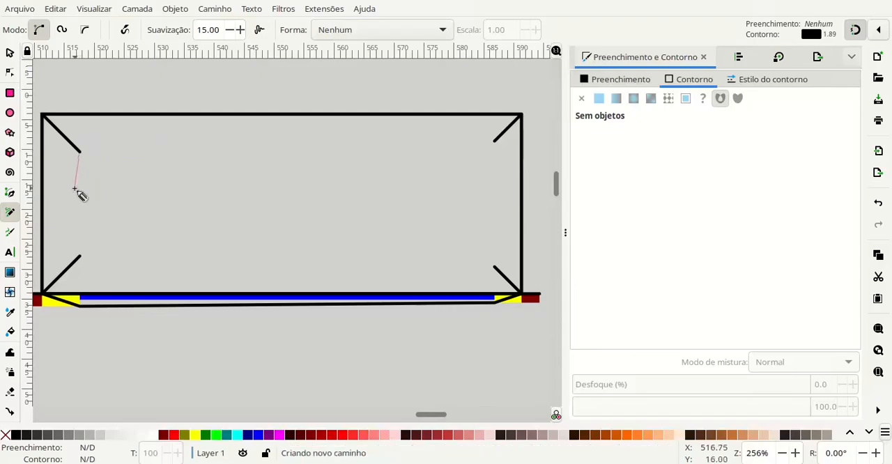
left_click(82, 256)
left_click(81, 255)
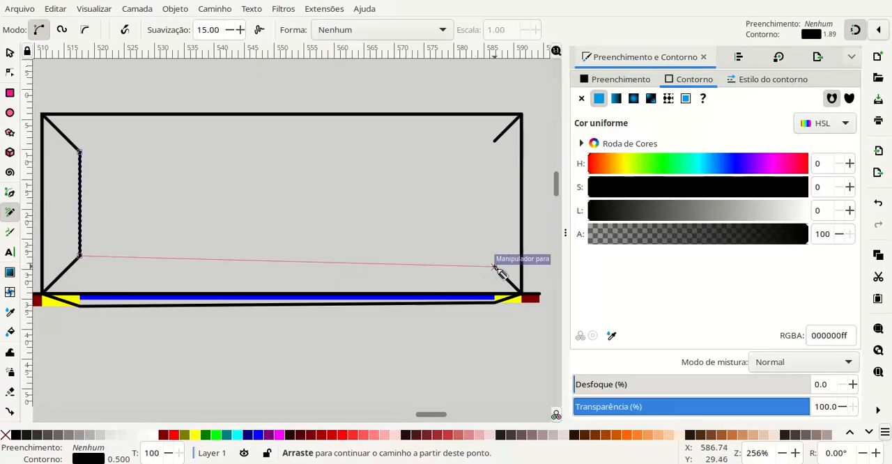
left_click(494, 266)
left_click(495, 268)
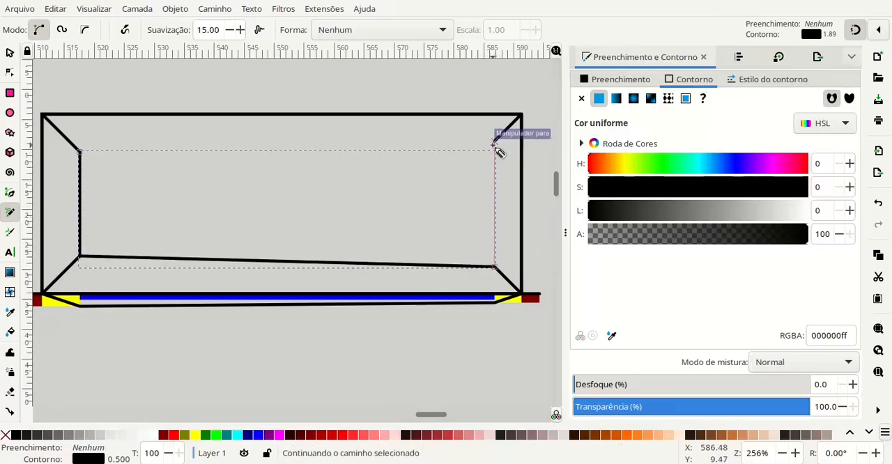
left_click(494, 143)
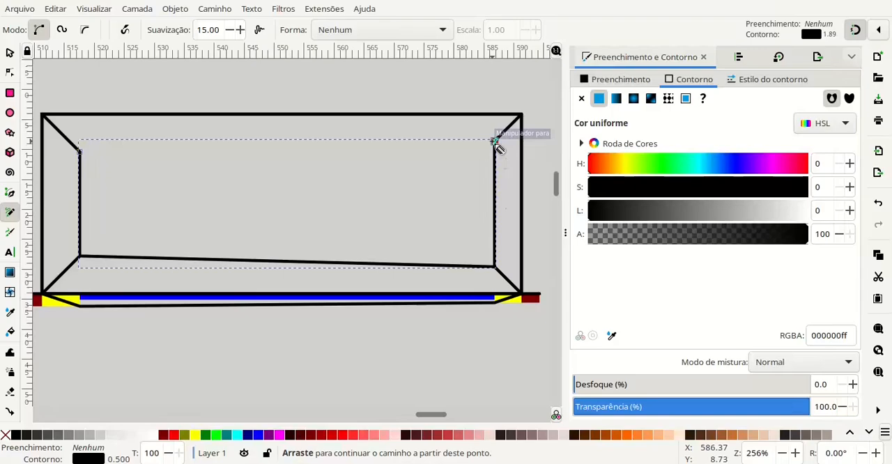
left_click(492, 142)
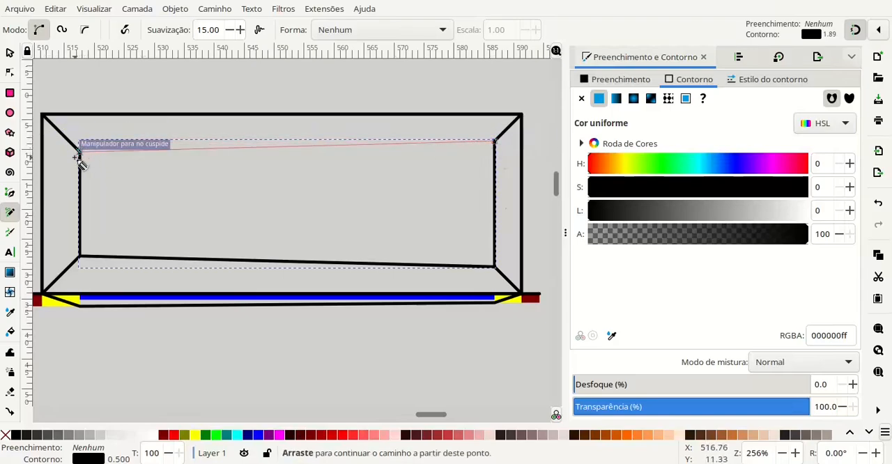
left_click(79, 156)
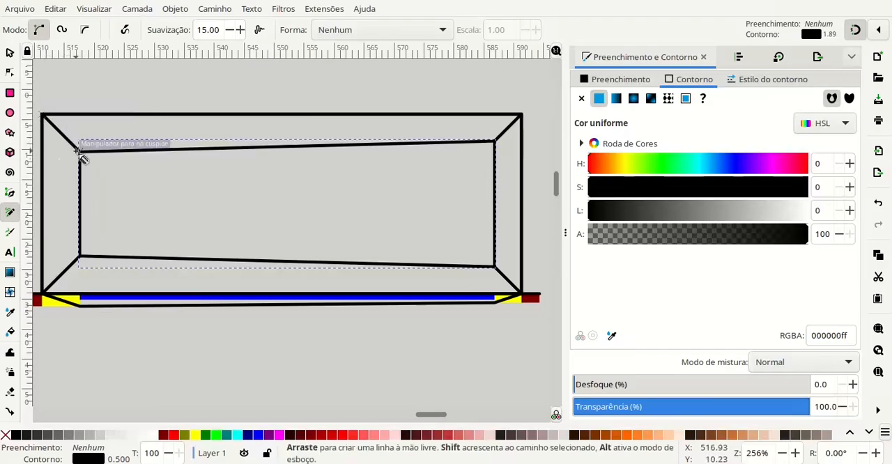
- Group the plan view's outer rectangle, corner diagonals and inner outline into one object, and deselect it
left_click(9, 55)
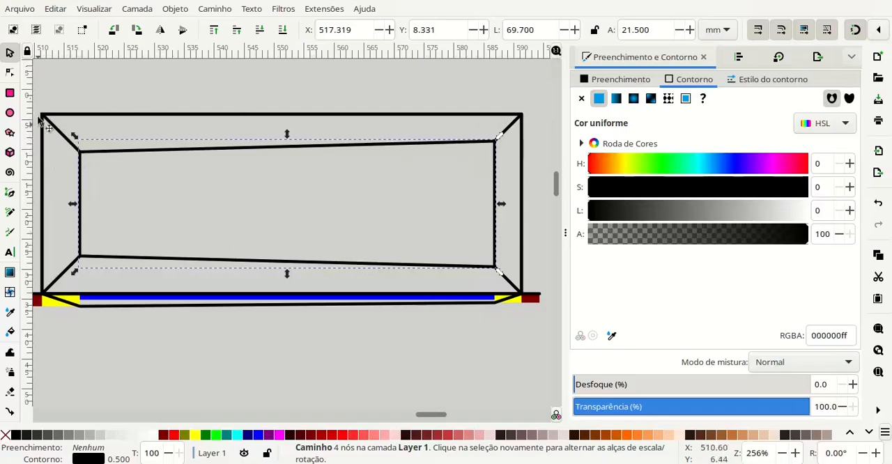
scroll(100, 92, "down", 1)
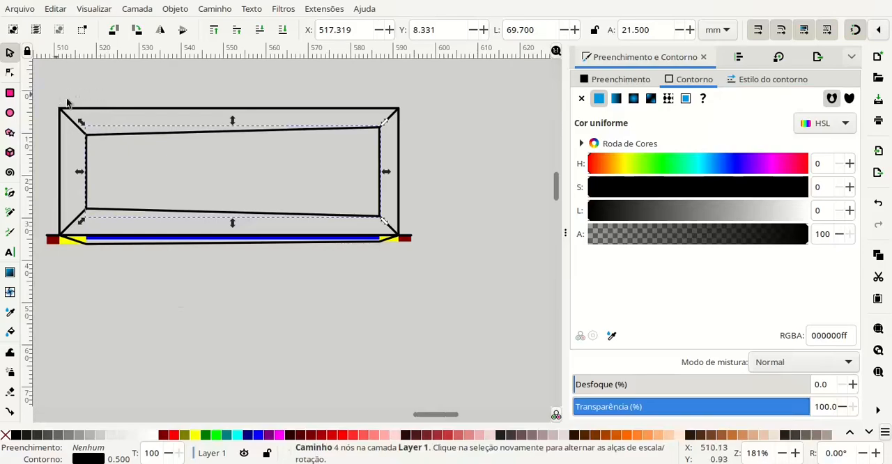
left_click_drag(54, 94, 408, 242)
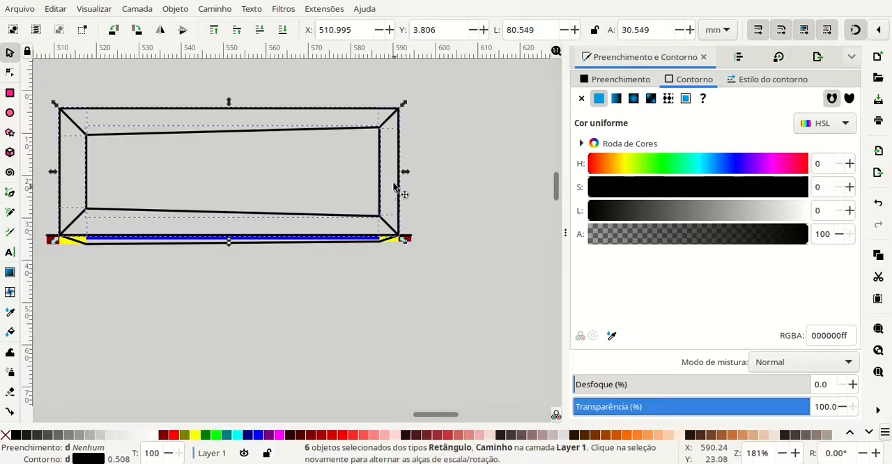
mouse_move(377, 178)
left_mouse_down()
mouse_move(380, 350)
mouse_move(373, 321)
mouse_move(386, 210)
mouse_move(376, 179)
mouse_move(388, 183)
left_mouse_up()
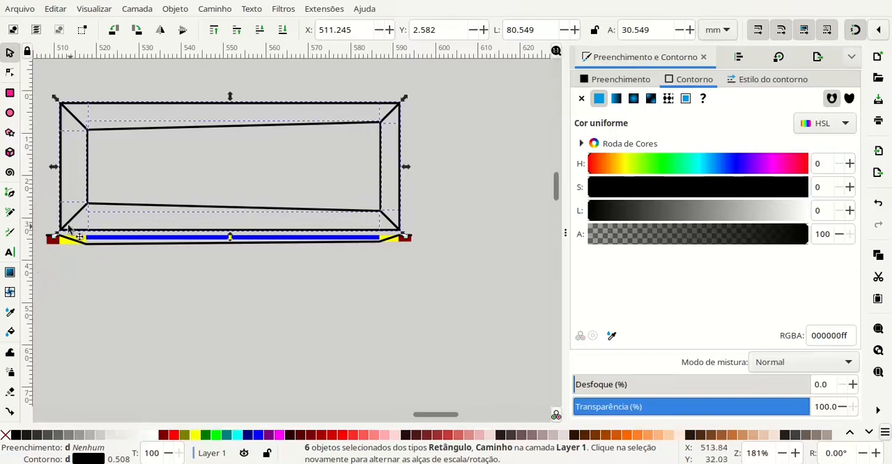
left_click_drag(68, 228, 66, 232)
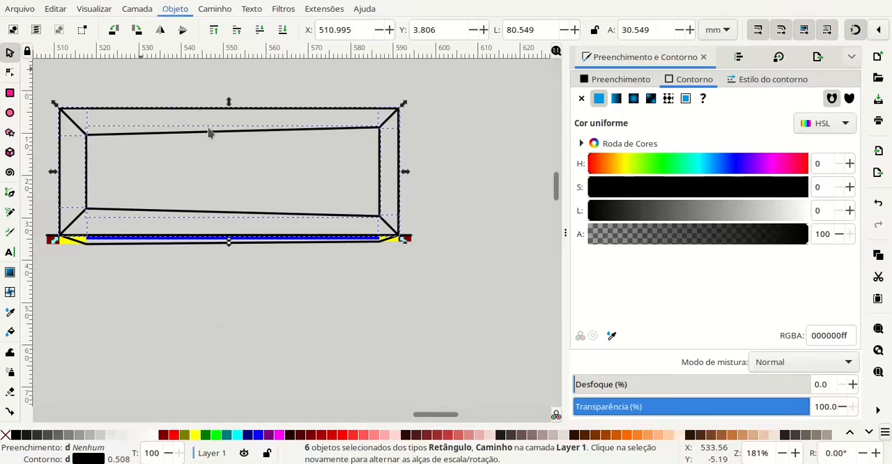
key("ctrl+g")
left_click(460, 138)
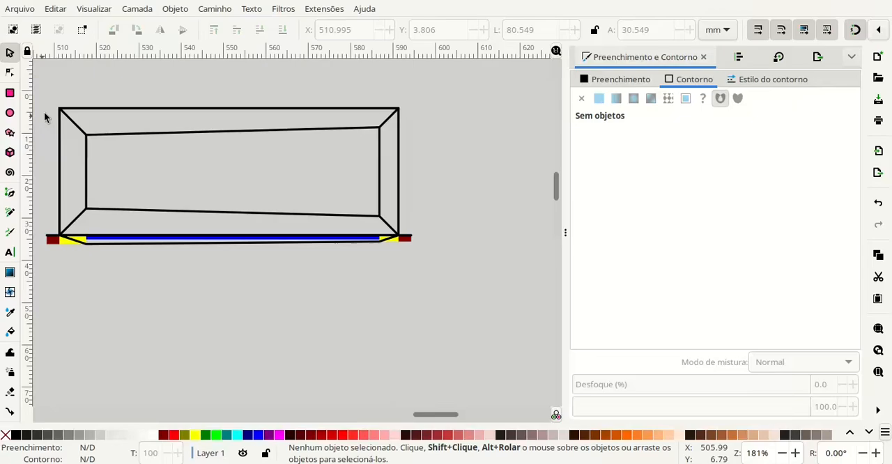
- Move the plan-view group directly below the profile, and lower it by a further 20 mm
left_click_drag(61, 116, 60, 244)
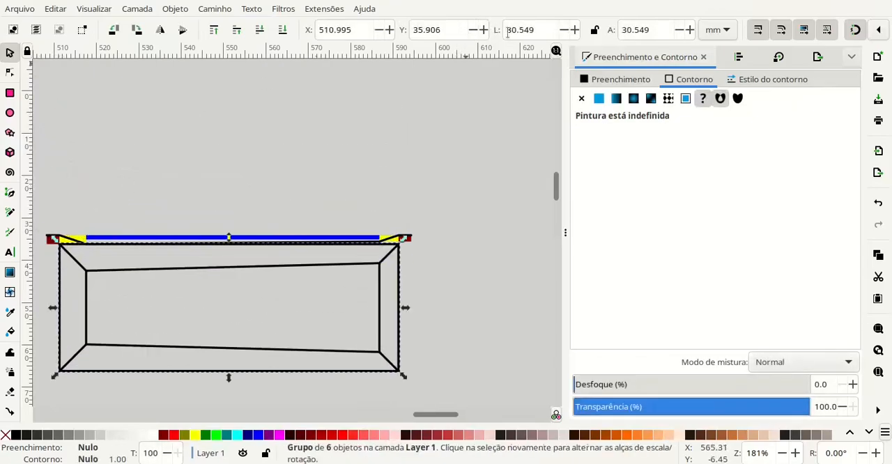
left_click(450, 31)
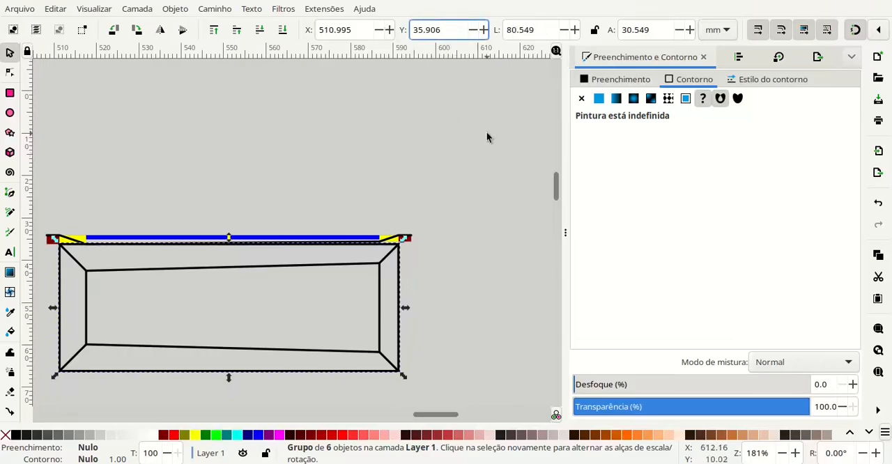
type("+10")
key("BackSpace")
key("BackSpace")
type("20")
key("Return")
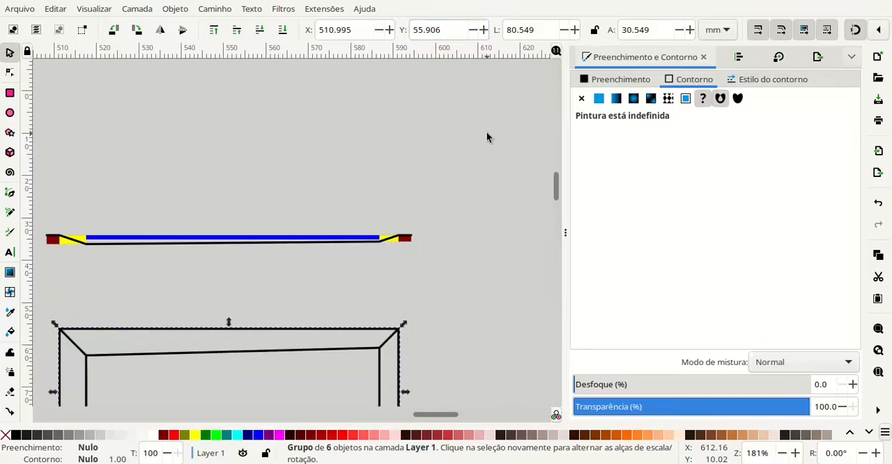
scroll(275, 295, "down", 5)
scroll(275, 296, "left", 2)
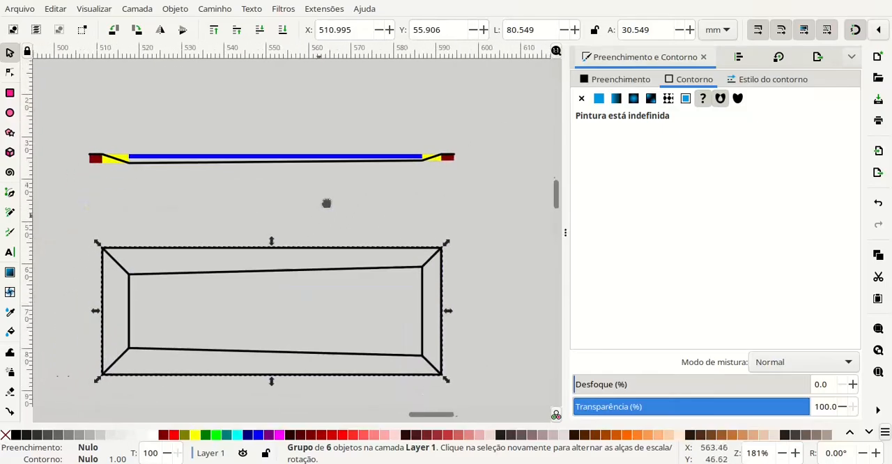
- Examine the objects that make up the pond profile and its placement above the plan view
left_click(120, 115)
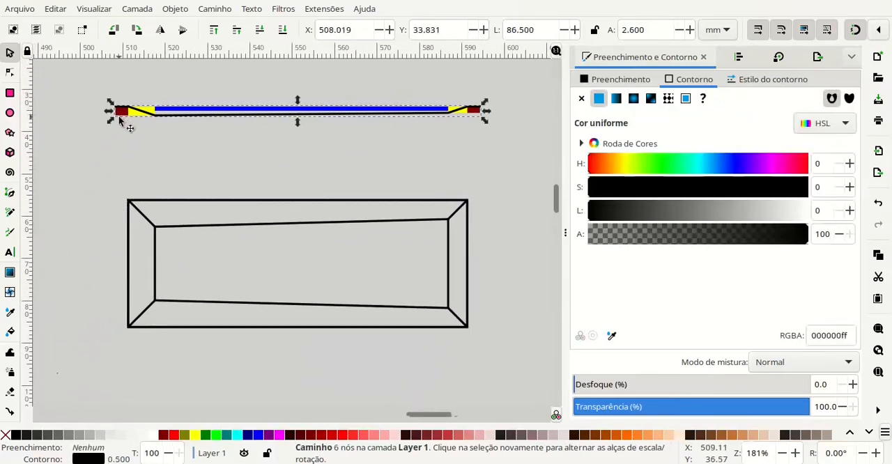
left_click(139, 142)
left_click(163, 110)
left_click(160, 148)
left_click(165, 111)
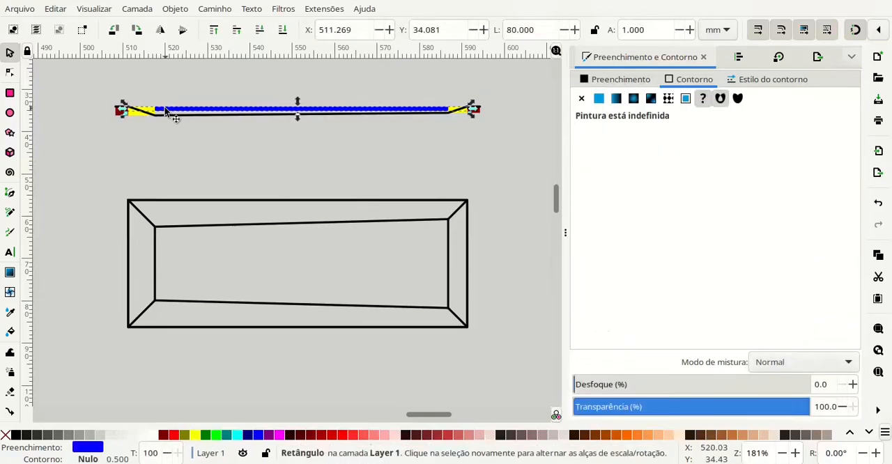
left_click(99, 90)
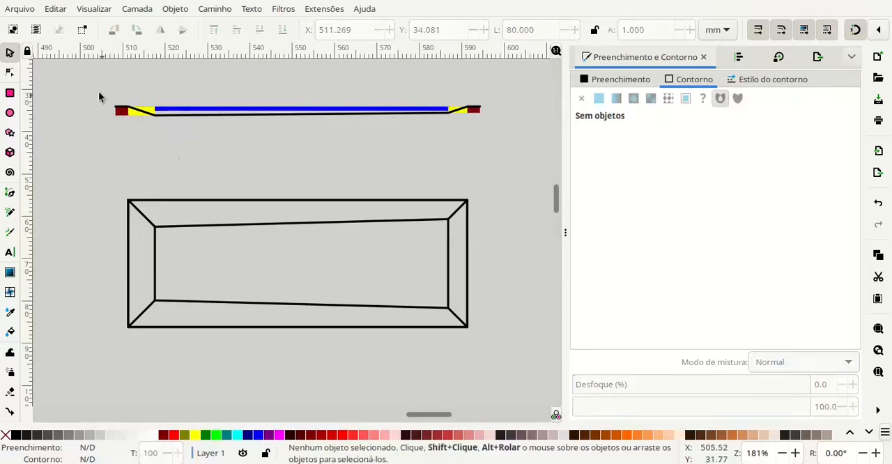
left_click_drag(100, 90, 496, 123)
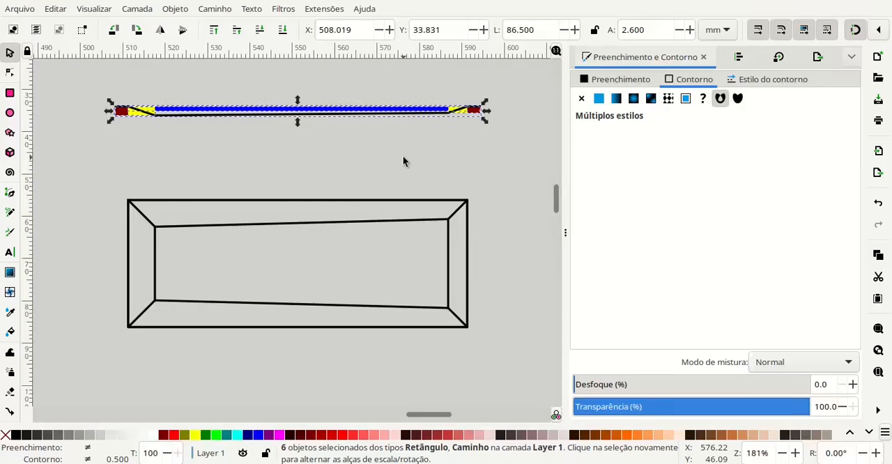
left_click(179, 161)
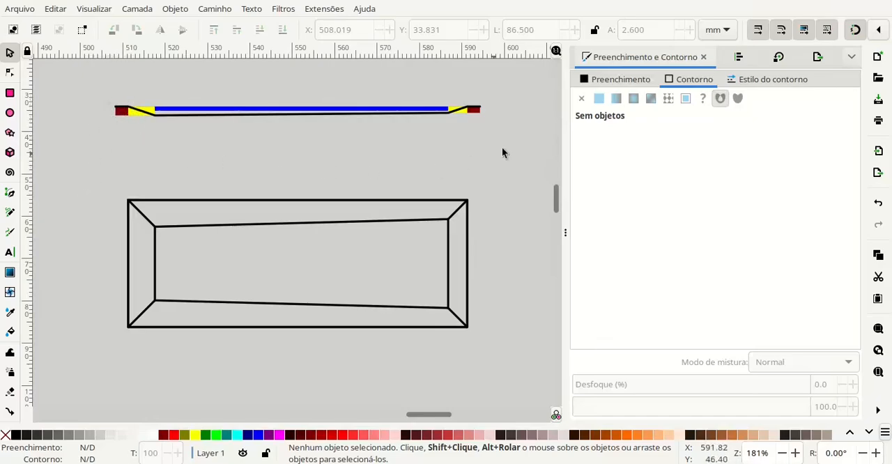
scroll(237, 140, "down", 3)
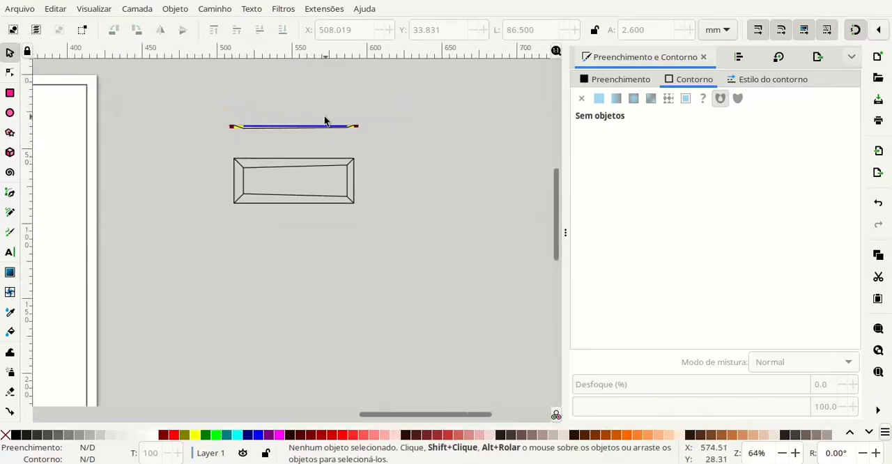
scroll(324, 121, "up", 2)
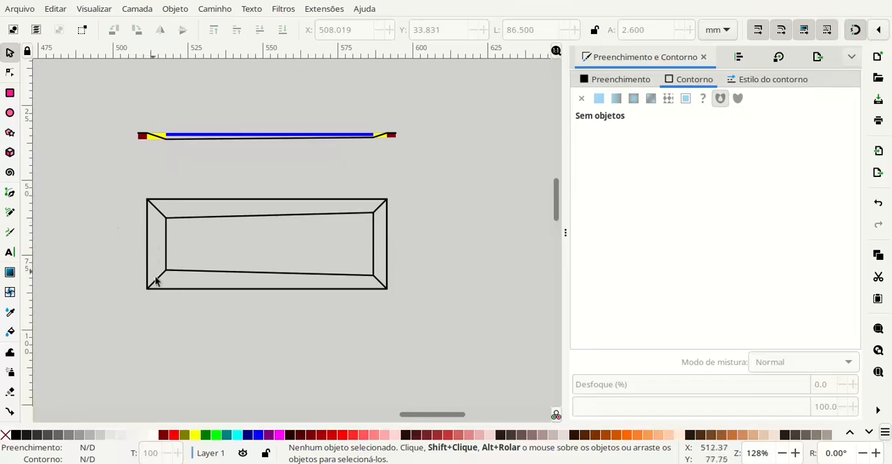
- Open the stroke style settings for the plan-view group and ungroup it into its separate objects
scroll(434, 205, "up", 2)
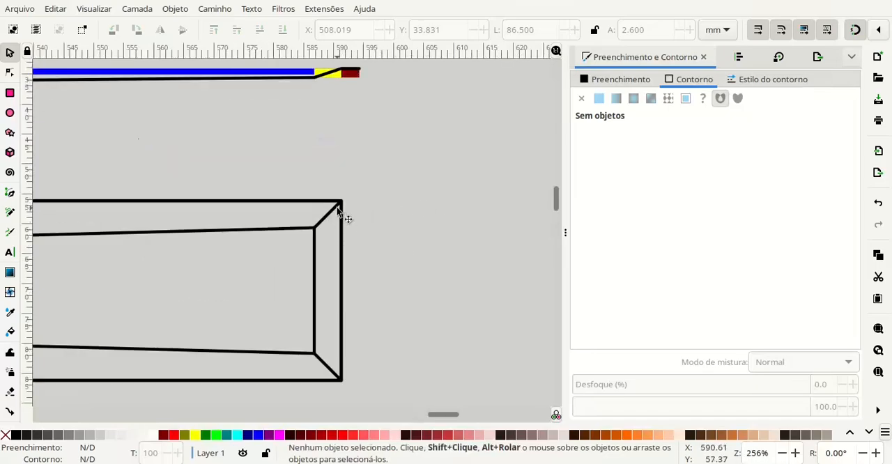
left_click(338, 209)
scroll(345, 232, "up", 3)
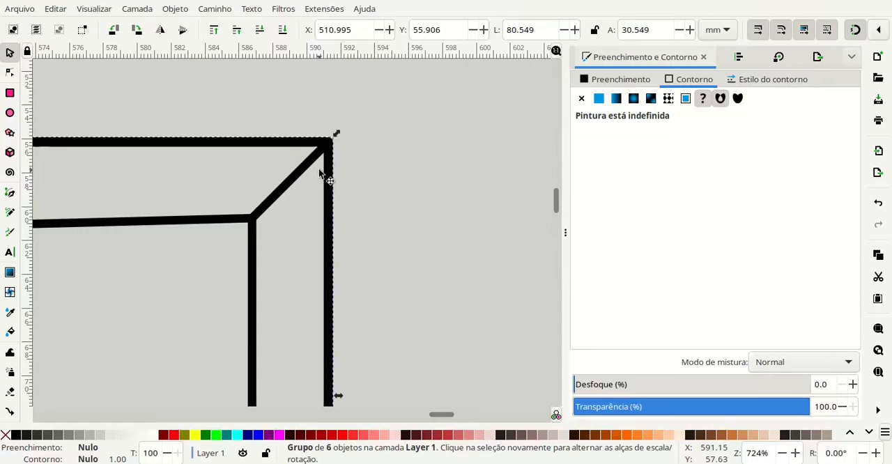
scroll(320, 173, "up", 2)
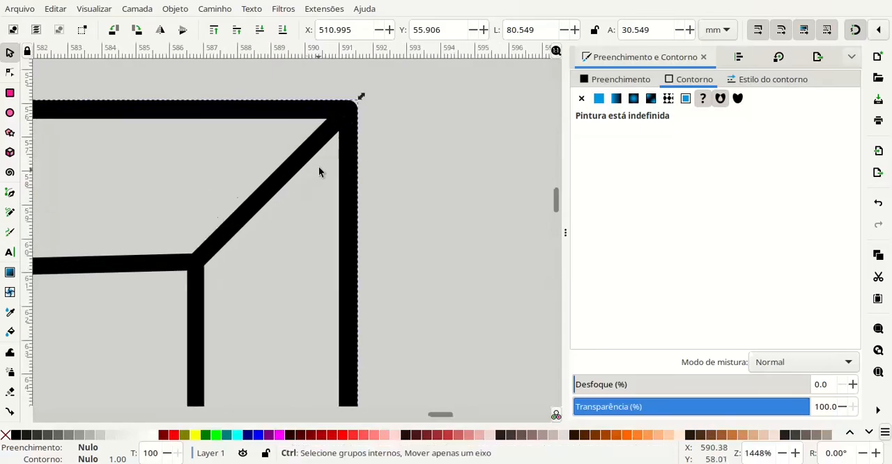
left_click(751, 82)
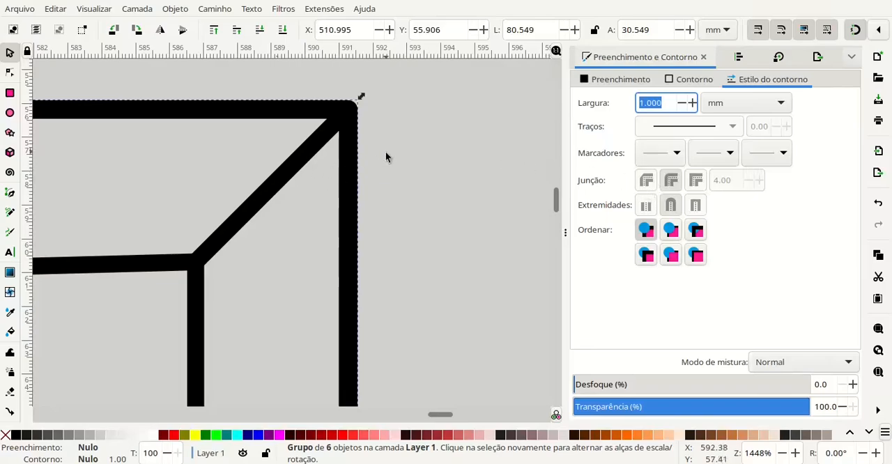
scroll(385, 151, "down", 5)
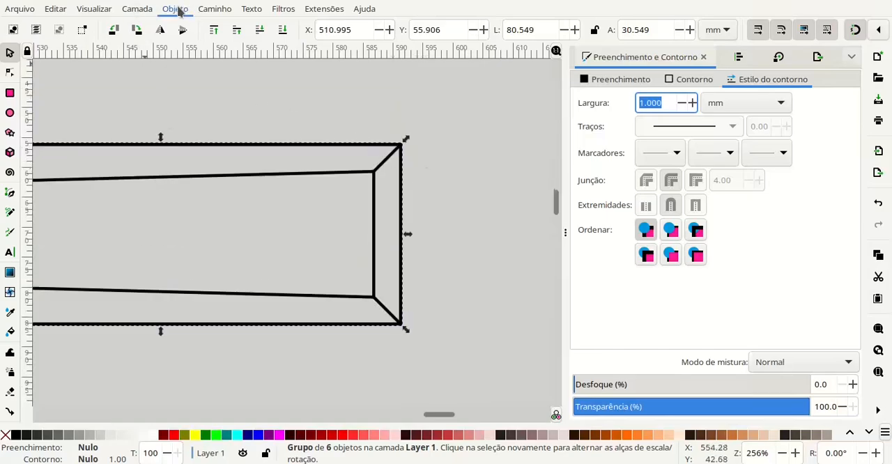
left_click(247, 136)
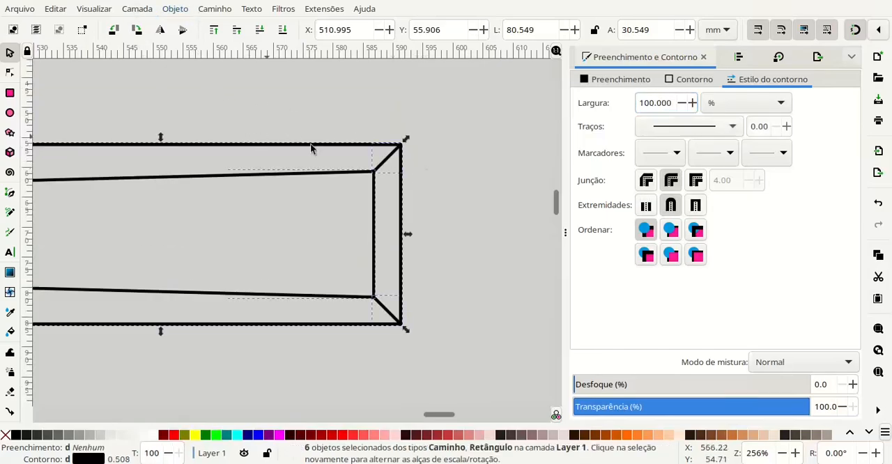
- Try bevel joins and butt caps on the strokes of the plan view's ungrouped objects
scroll(407, 152, "up", 4)
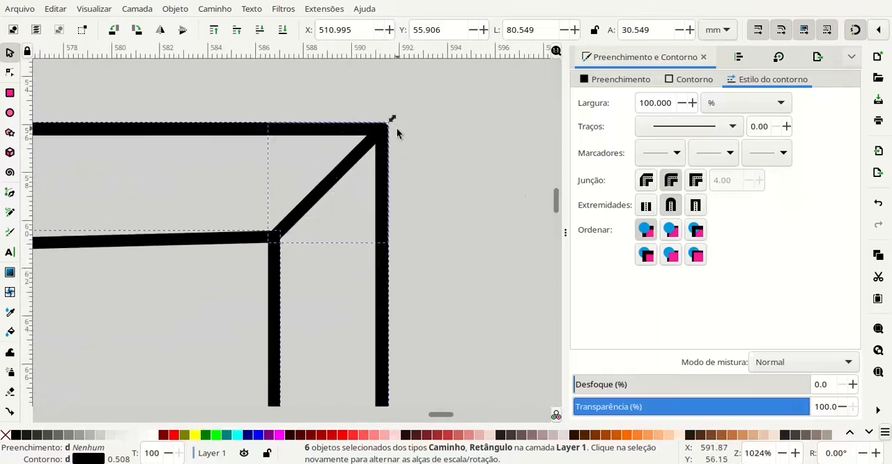
scroll(409, 137, "up", 3)
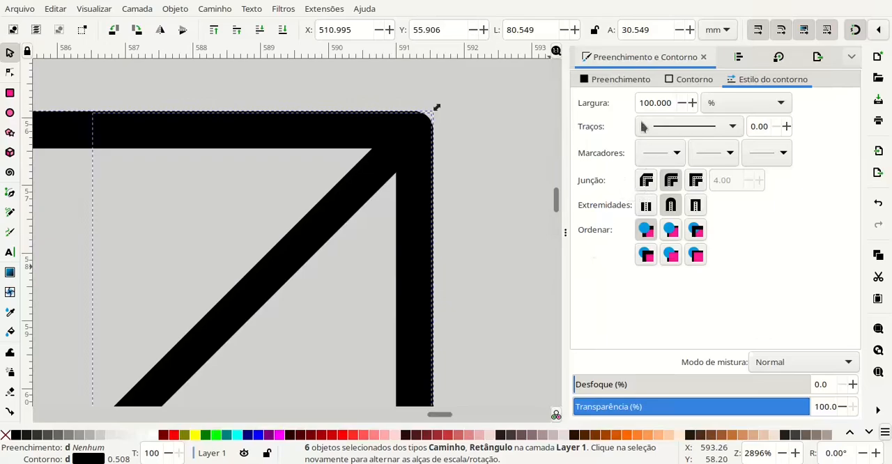
left_click(646, 183)
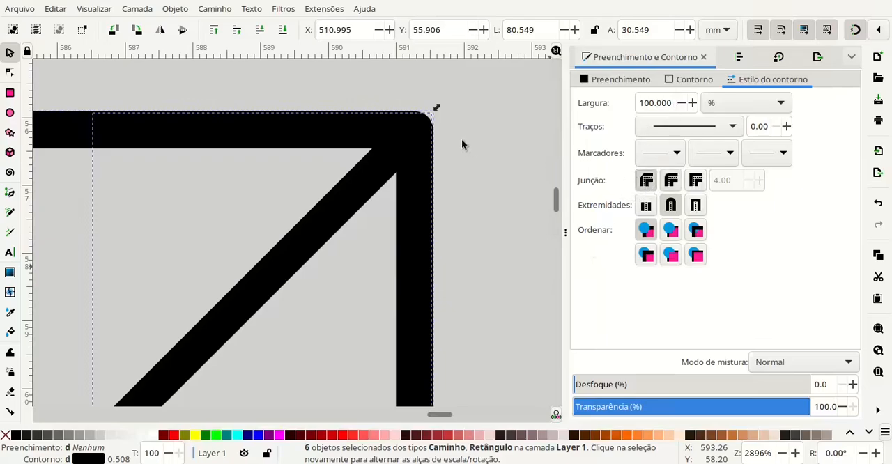
left_click(647, 207)
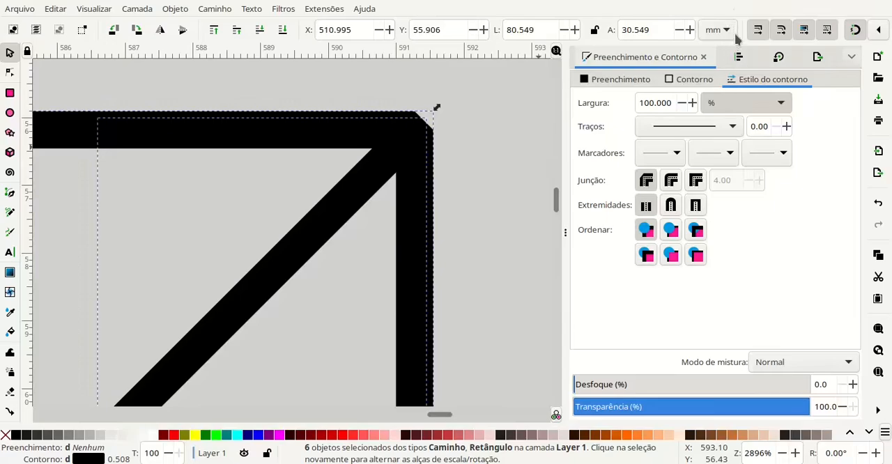
- Set the stroke width of all the plan view's objects to 0.5 mm
double_click(658, 103)
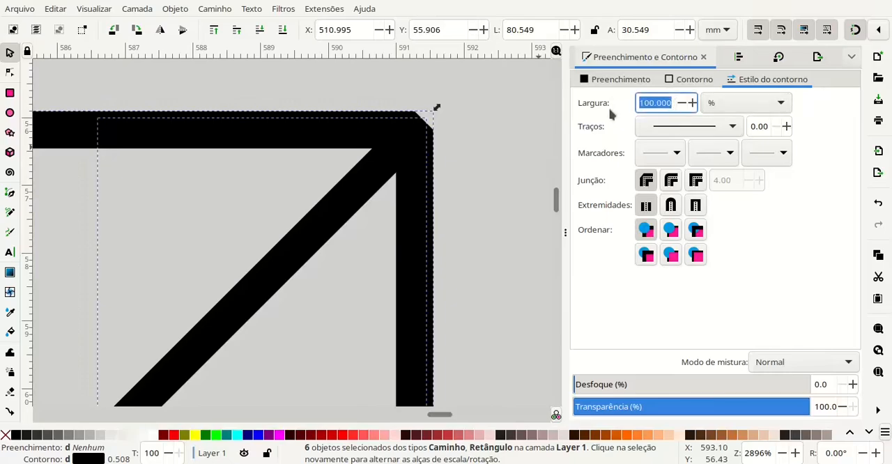
type("0.003")
key("Return")
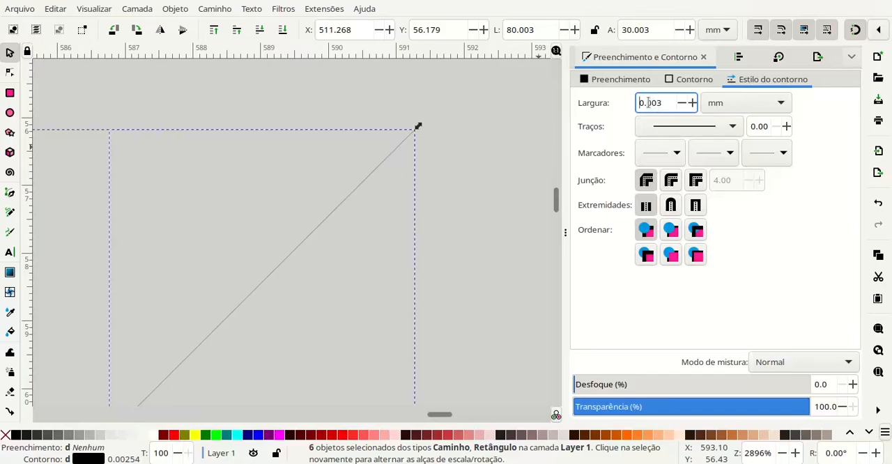
left_click_drag(646, 102, 668, 102)
type("5")
key("Return")
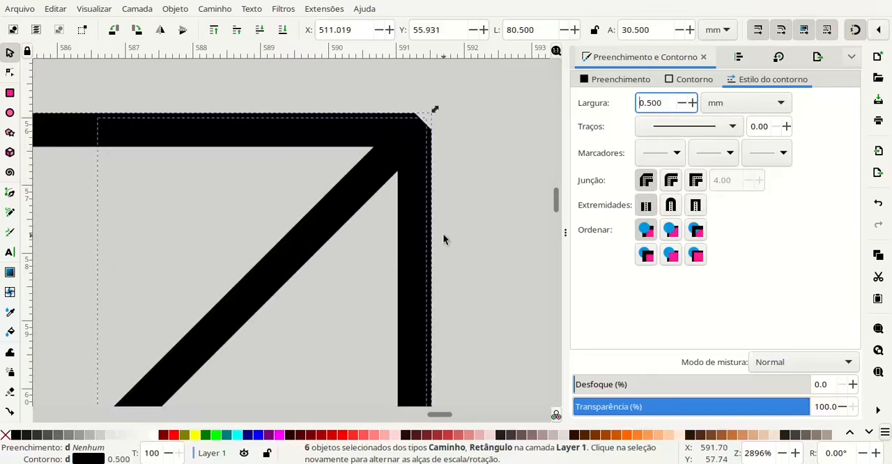
- Try miter joins and square caps at the plan view's outer corner, and set both joins and caps to round
scroll(492, 185, "down", 1)
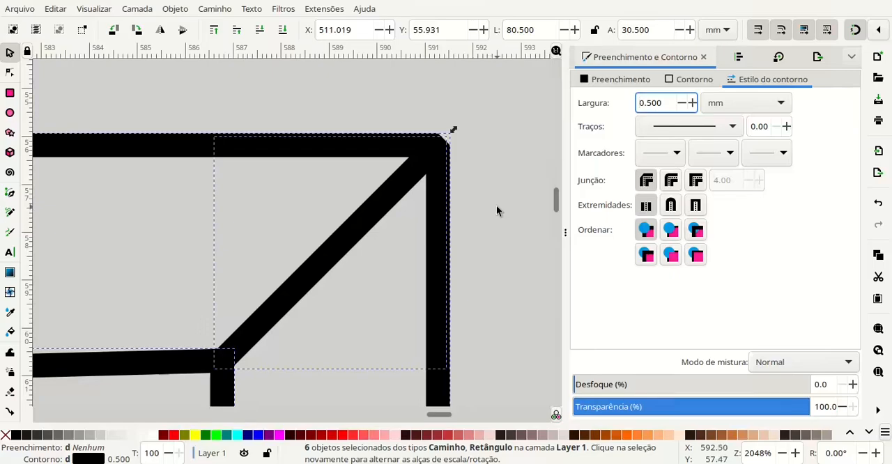
scroll(497, 206, "down", 2)
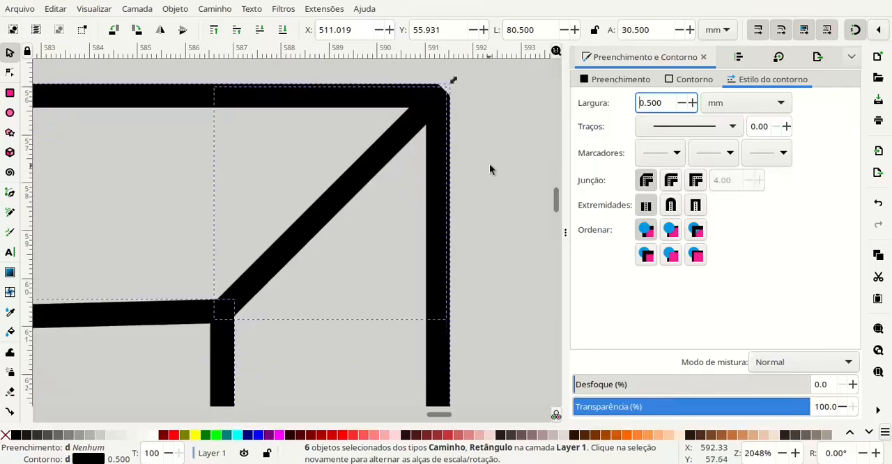
scroll(454, 110, "up", 2)
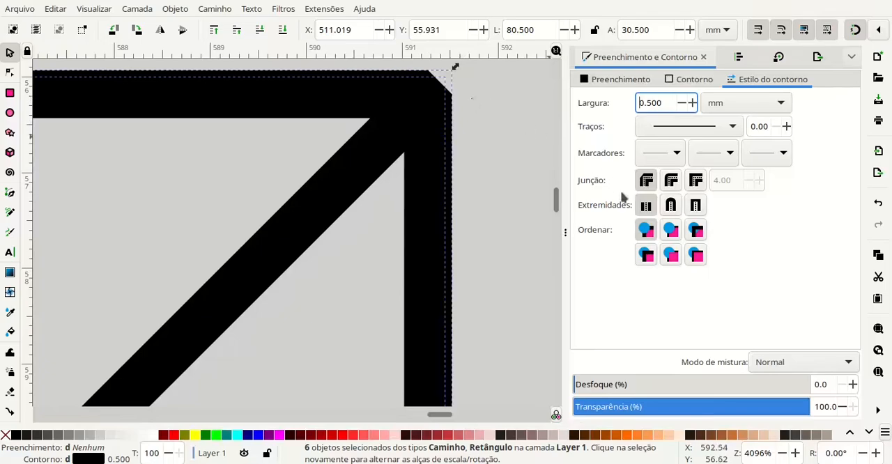
left_click(670, 181)
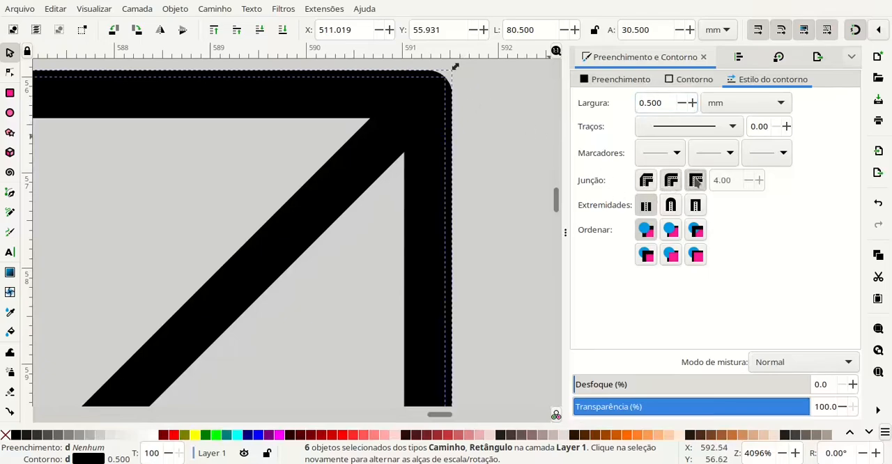
left_click(696, 180)
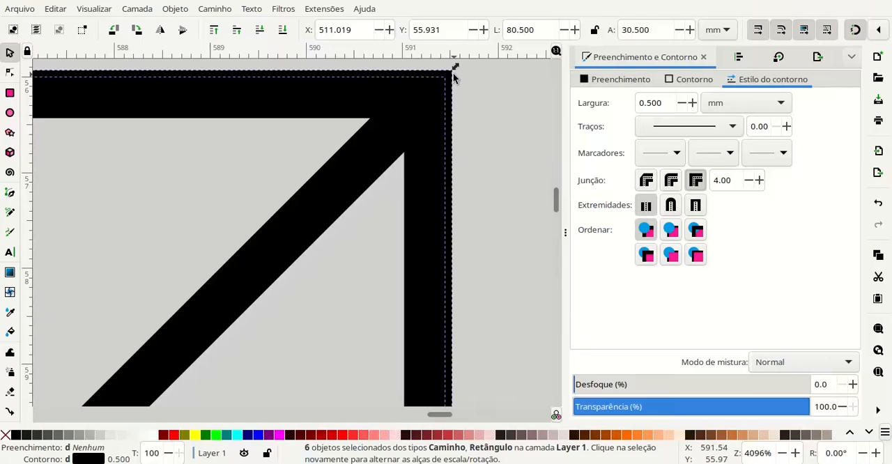
left_click(670, 205)
left_click(695, 204)
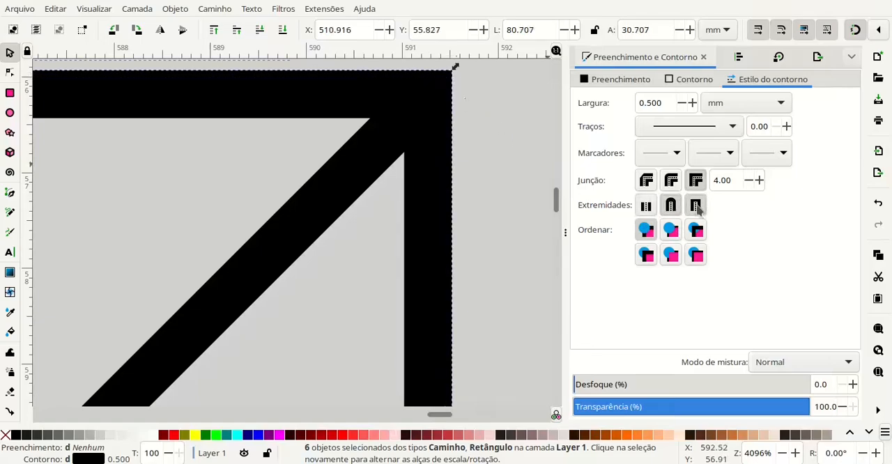
left_click(671, 181)
left_click(671, 205)
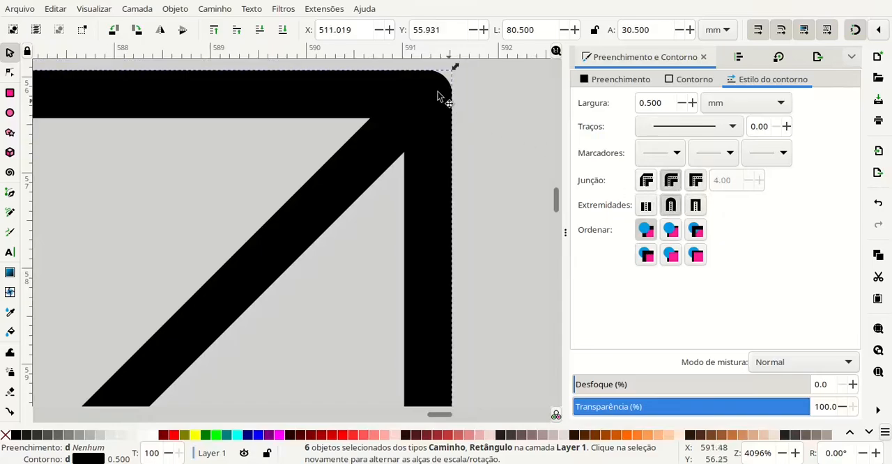
- Group the six plan-view objects into one object
scroll(508, 148, "down", 2)
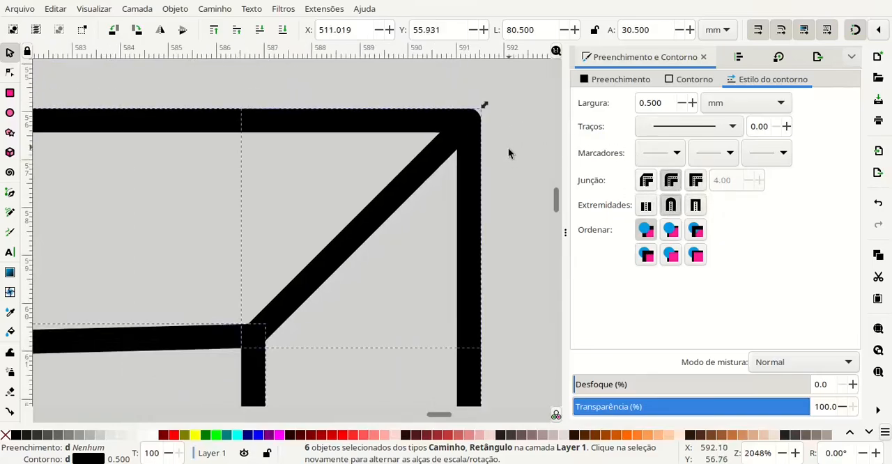
scroll(508, 148, "down", 8)
scroll(443, 177, "up", 2)
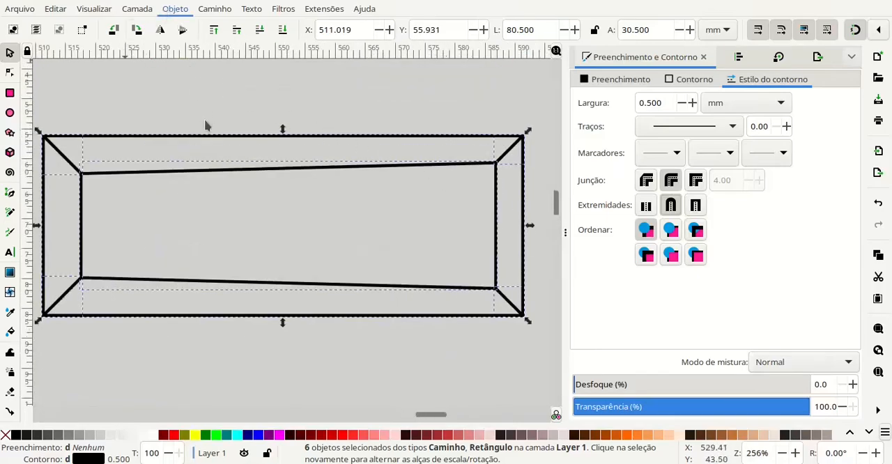
key("ctrl+g")
- Copy the plan-view group and paste it inside the A3 sheet's frame
scroll(269, 171, "down", 3)
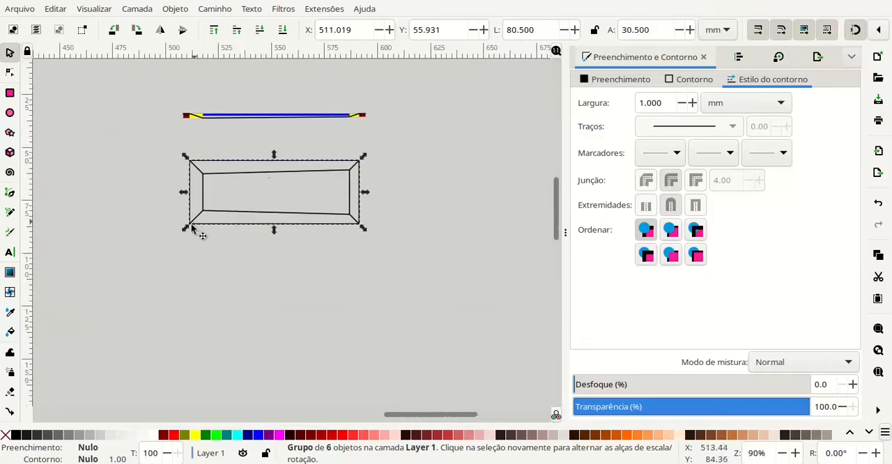
left_click_drag(163, 252, 481, 235)
left_click_drag(172, 235, 430, 225)
scroll(328, 199, "down", 3)
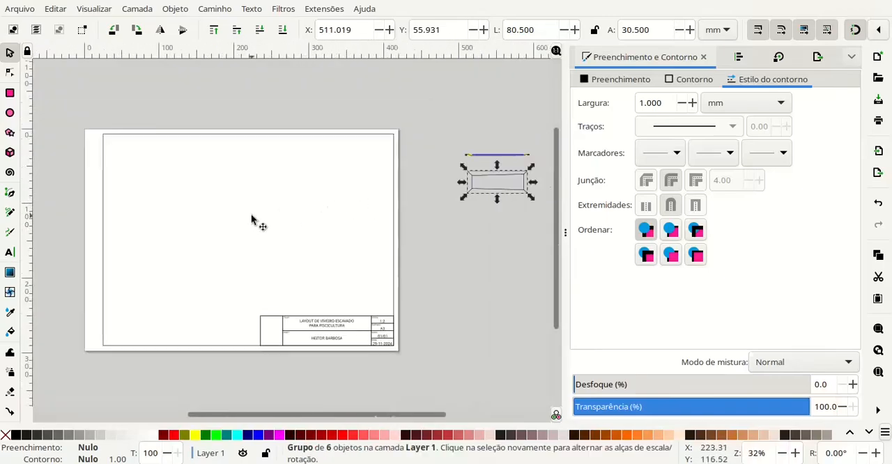
key("ctrl")
key("ctrl+v")
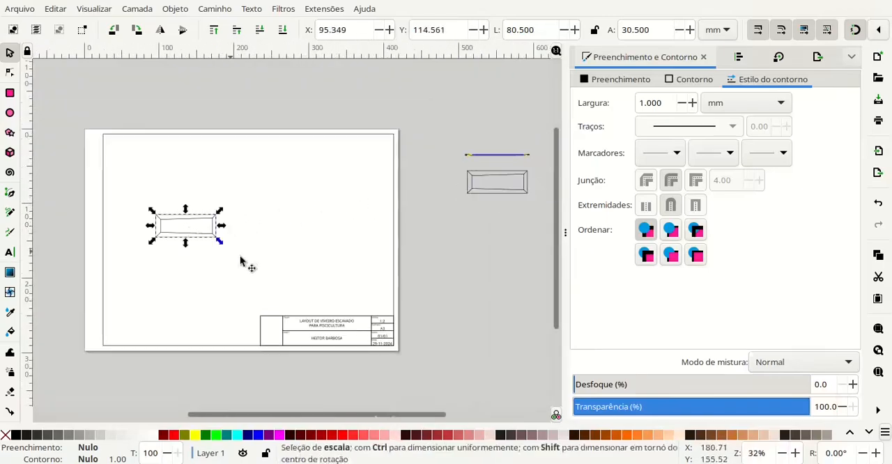
- Change the scale in the sheet's title block to 1:1000, and deselect the text
scroll(172, 274, "up", 1)
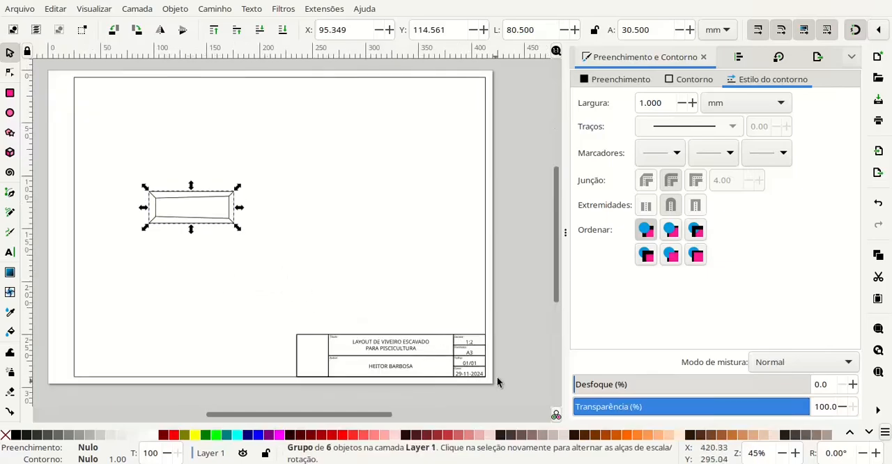
key("t")
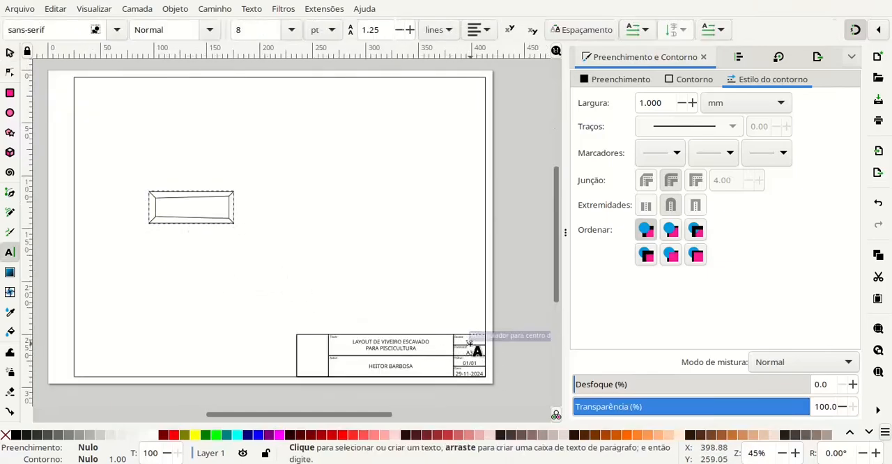
scroll(472, 345, "up", 3)
left_click(476, 338)
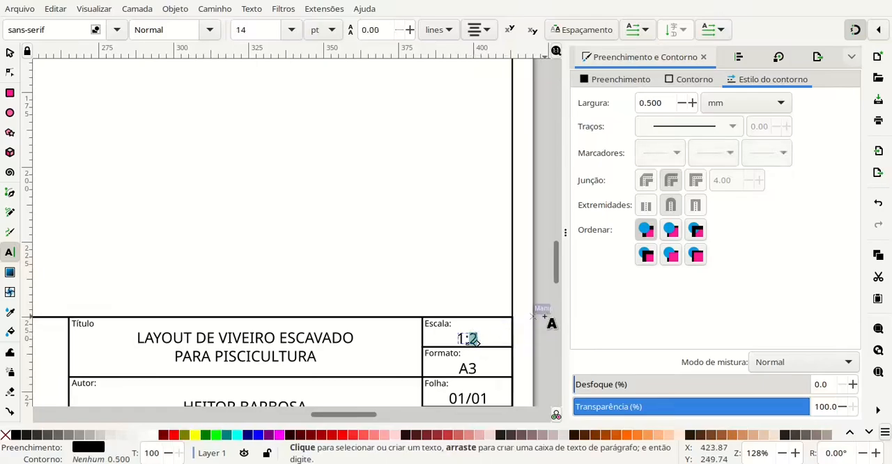
type("1000")
key("Escape")
key("s")
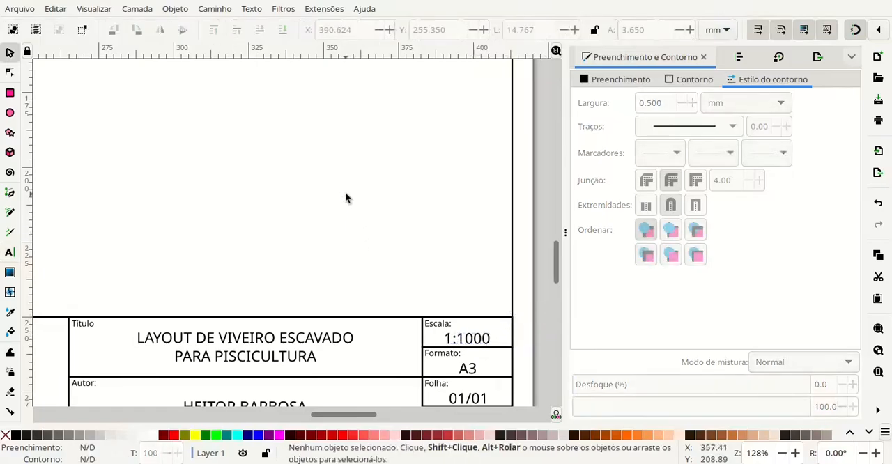
- Move the pasted plan-view group across the sheet to about X 229 mm, Y 119 mm
scroll(249, 176, "down", 2)
left_click_drag(173, 178, 249, 195)
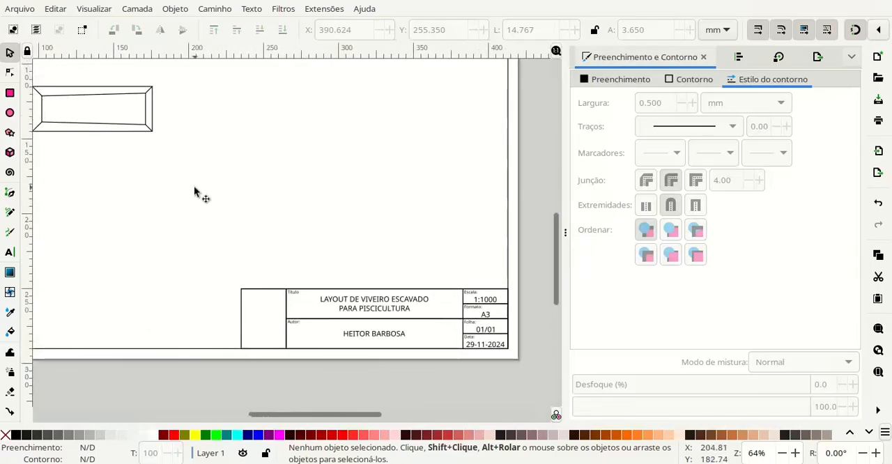
scroll(231, 197, "down", 2)
scroll(230, 197, "up", 2)
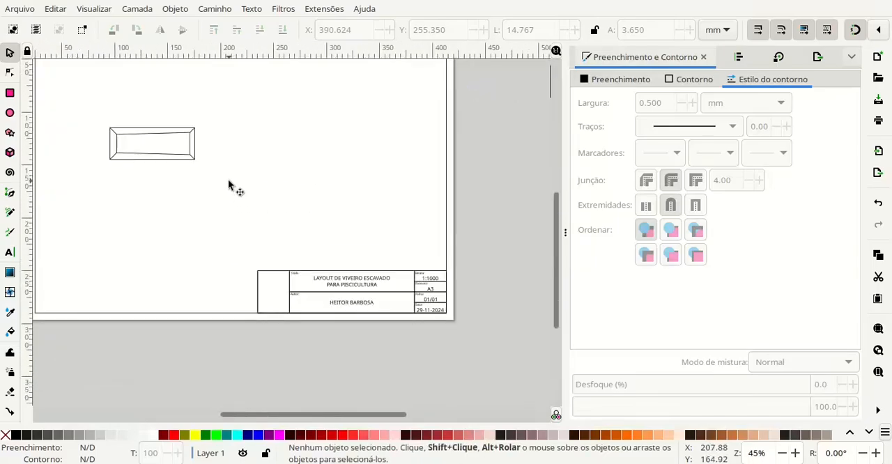
mouse_move(212, 183)
left_mouse_down()
mouse_move(273, 173)
mouse_move(352, 188)
left_mouse_up()
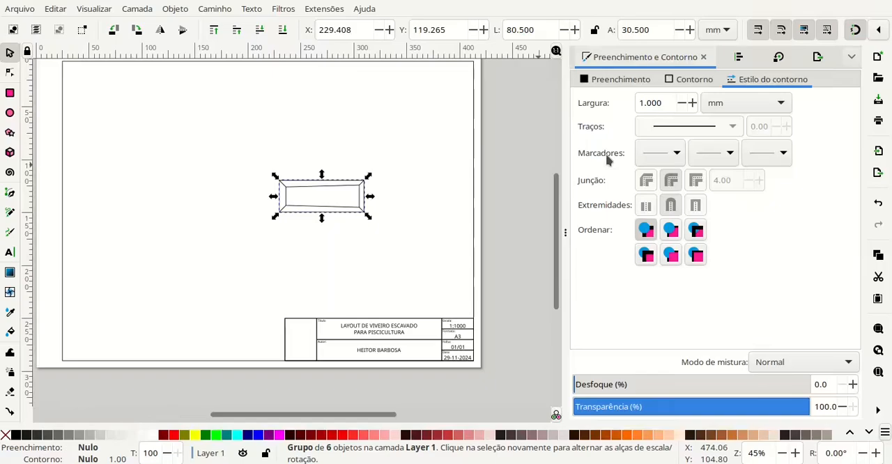
- Remove the stroke paint from the plan-view group on the sheet
left_click(684, 79)
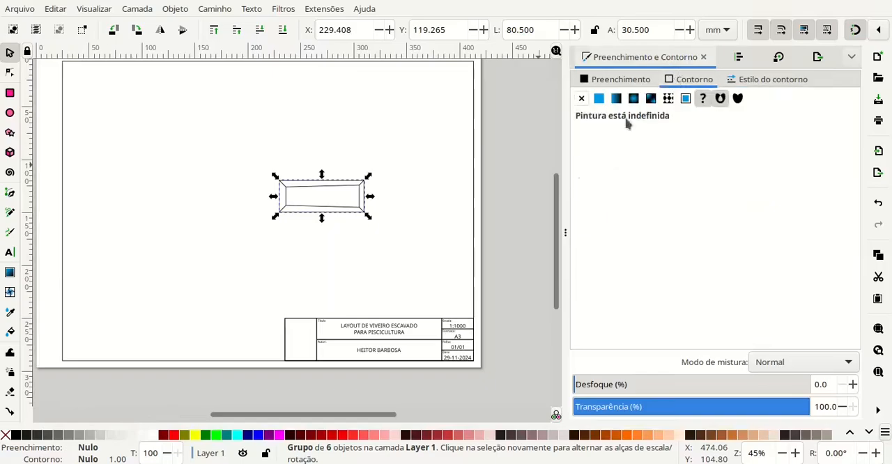
left_click(582, 101)
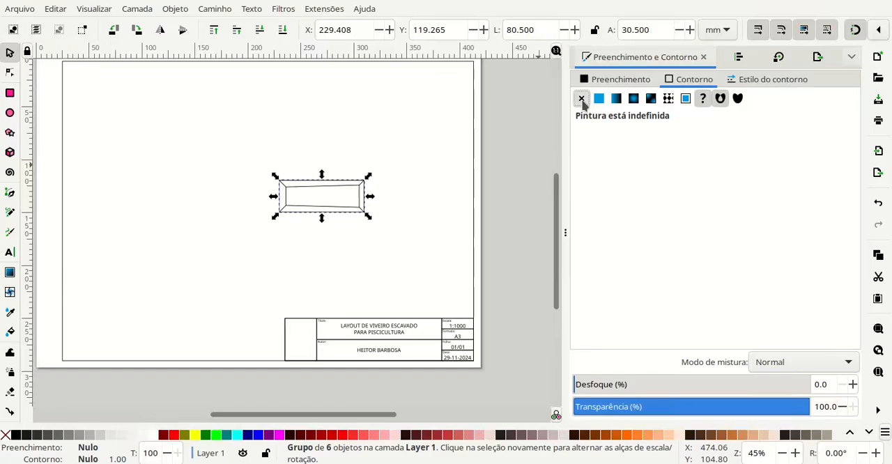
left_click(543, 30)
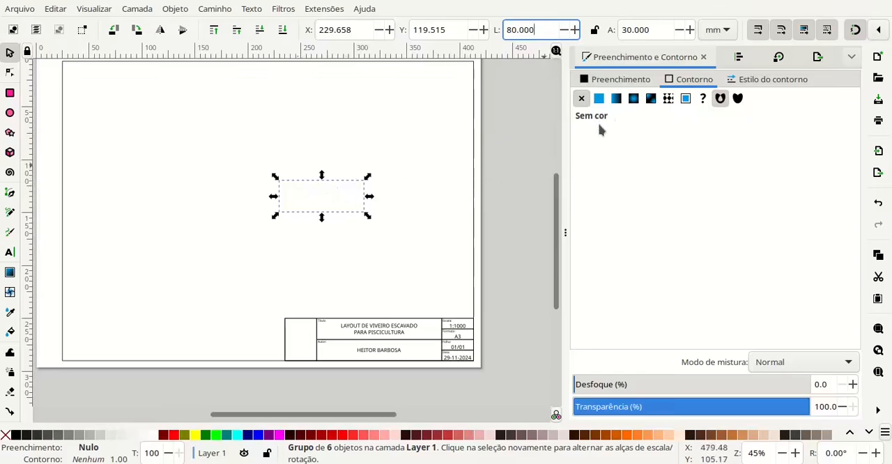
left_click_drag(517, 159, 519, 177)
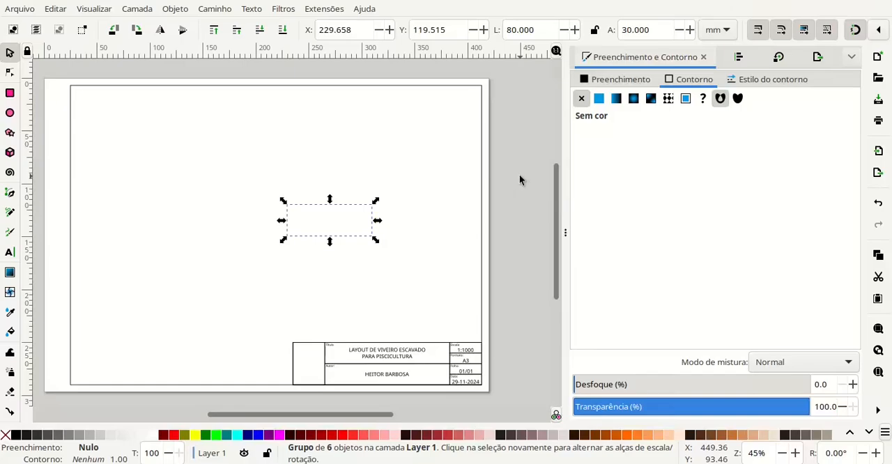
- Double the plan-view group's size to 160 mm wide by 60 mm high, and give it a flat black stroke
left_click(540, 28)
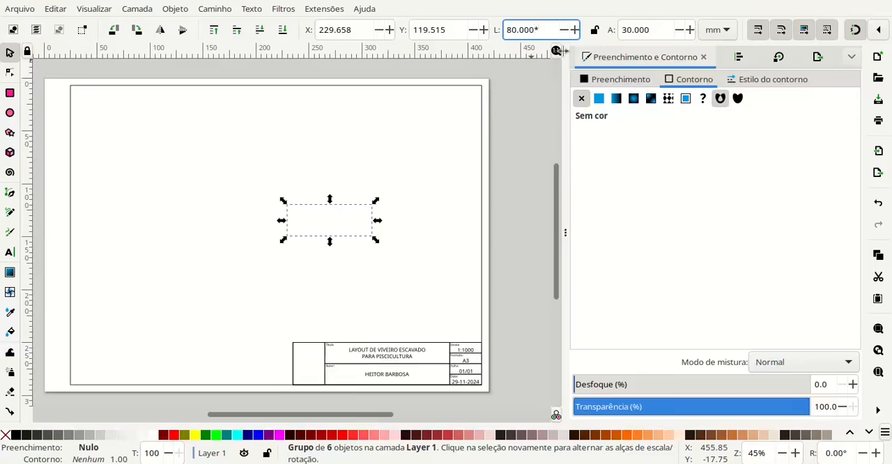
type("*2")
key("Tab")
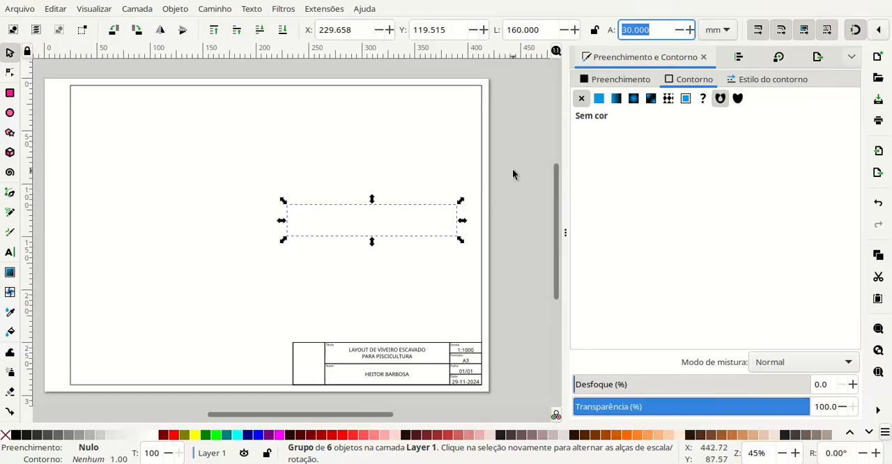
left_click(660, 25)
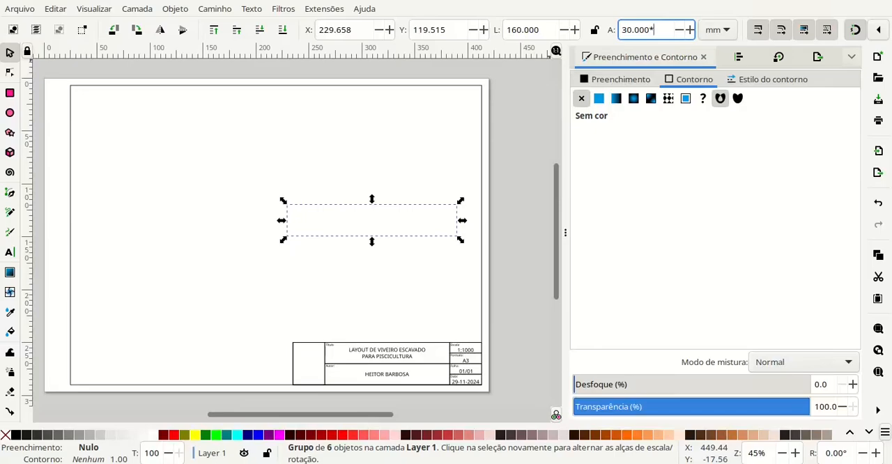
key("Return")
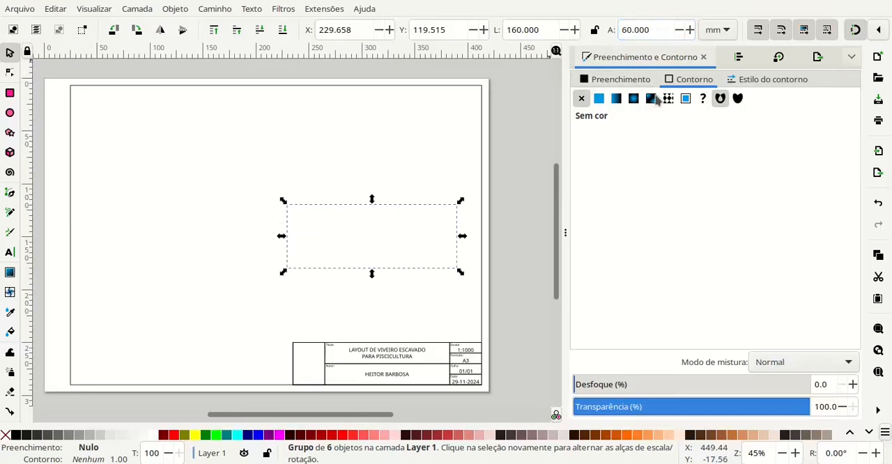
left_click(599, 99)
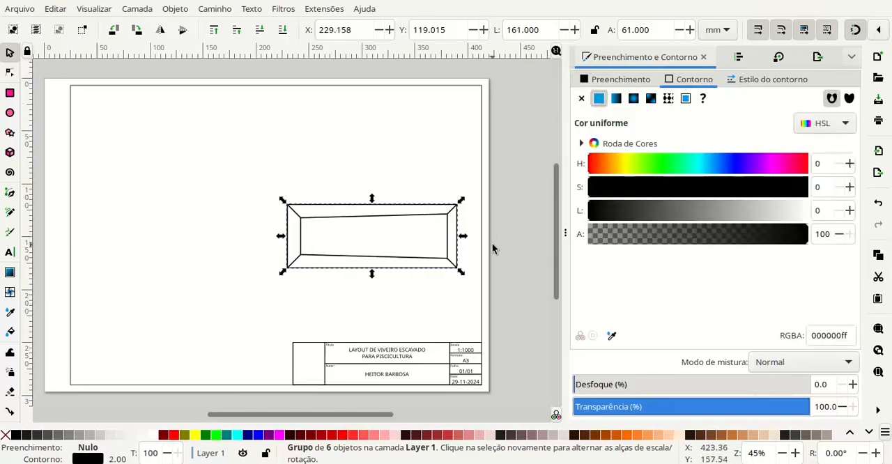
- Set the plan-view group's stroke width to 0.5 mm and deselect it
left_click(724, 78)
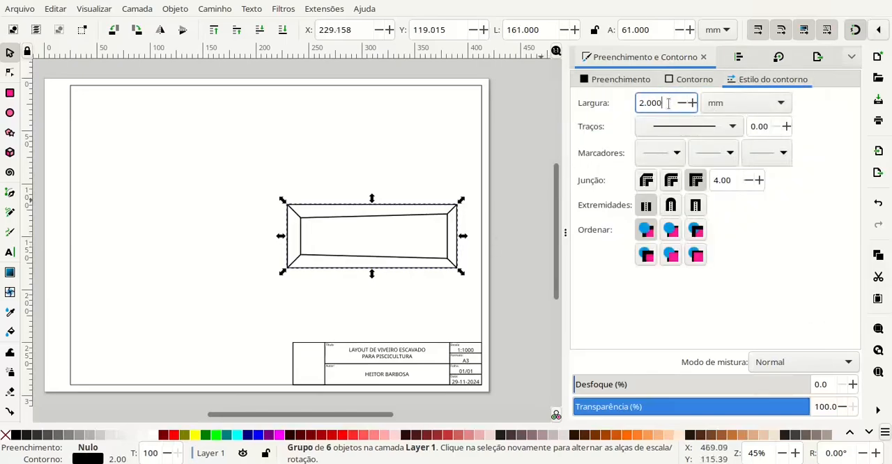
type("0.5")
key("Return")
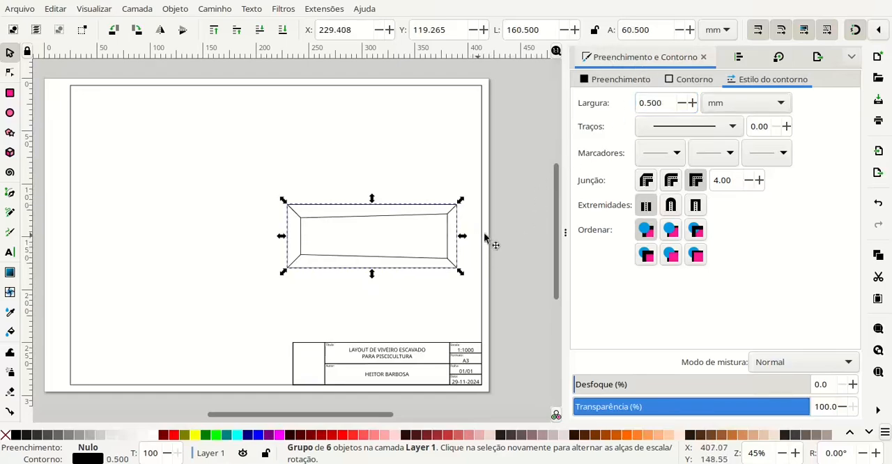
left_click(518, 213)
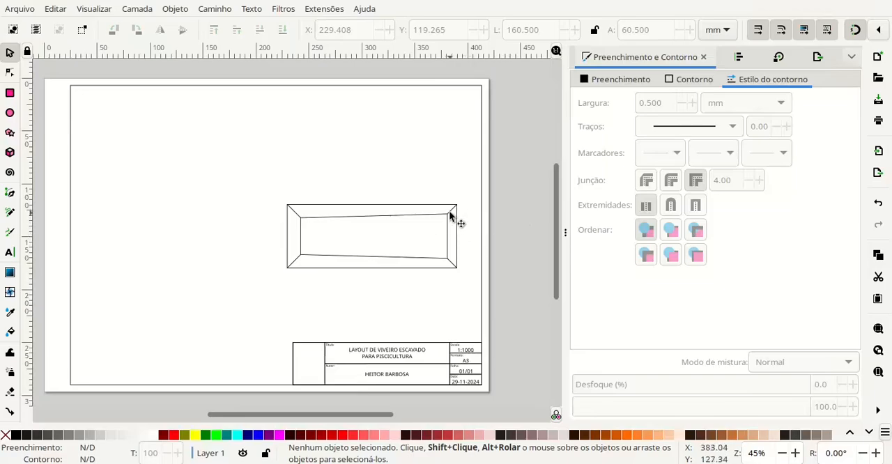
- Centre the plan-view group horizontally and vertically within the sheet's border rectangle, aligning relative to the last selected object
left_click_drag(450, 216, 434, 202)
left_click(505, 211)
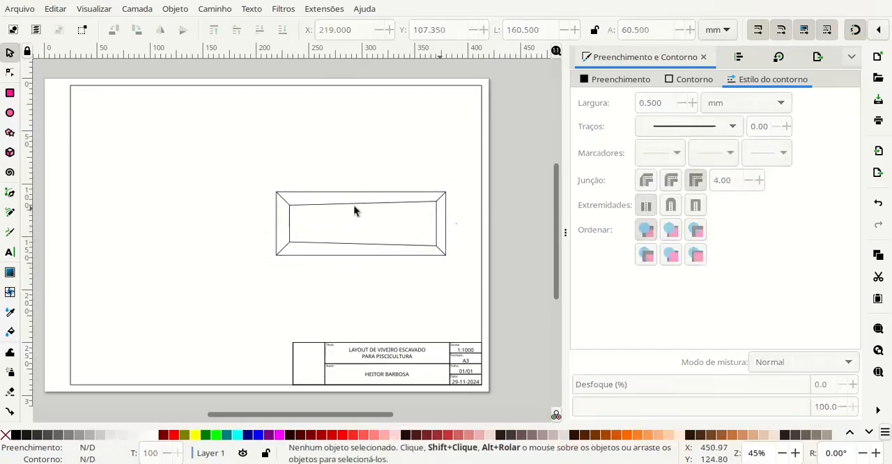
left_click(289, 203)
left_click(71, 185, "shift")
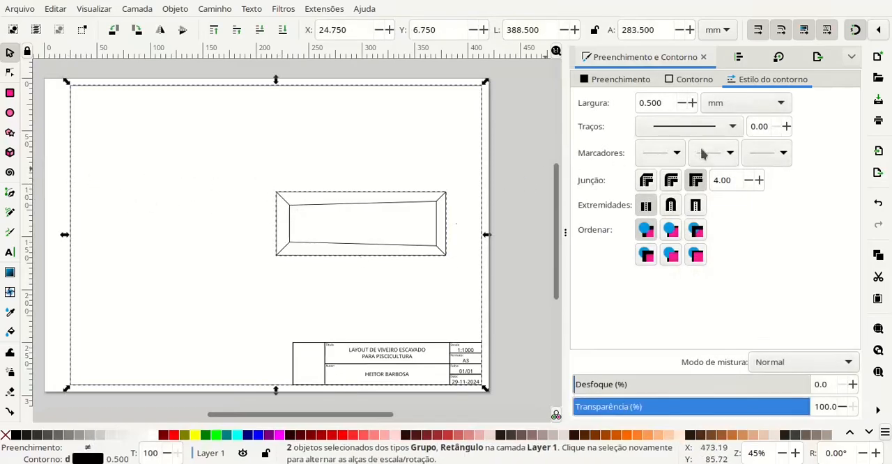
key("ctrl+shift+a")
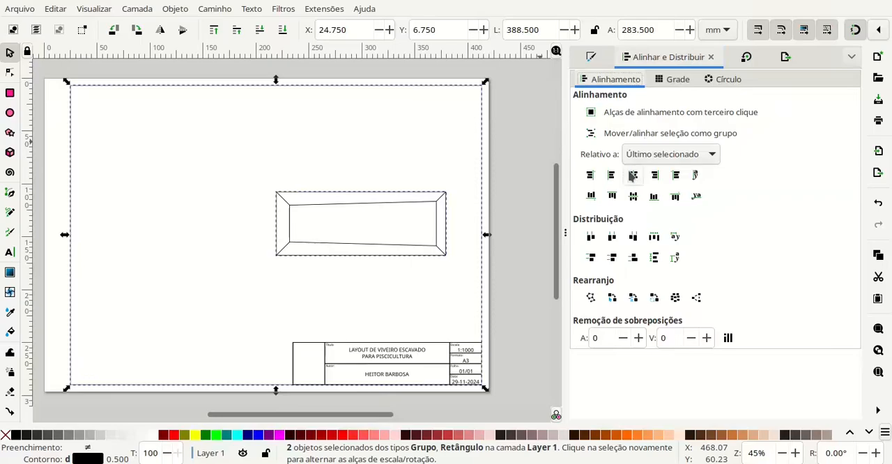
left_click(632, 175)
left_click(633, 196)
left_click(518, 217)
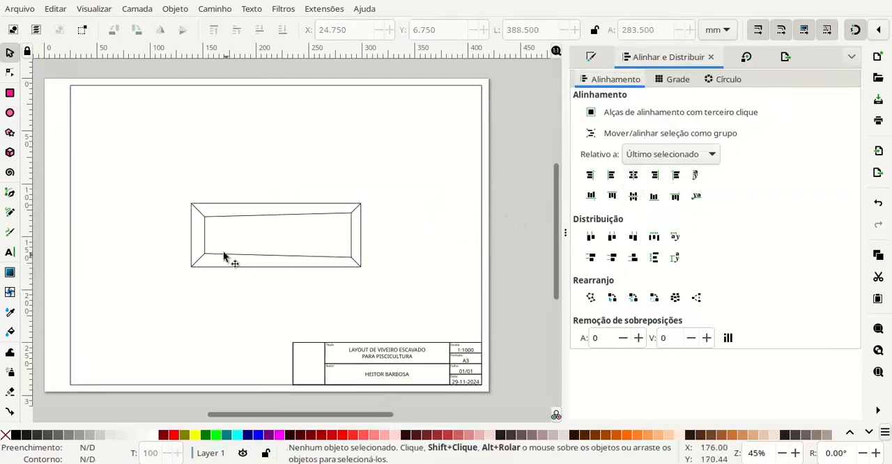
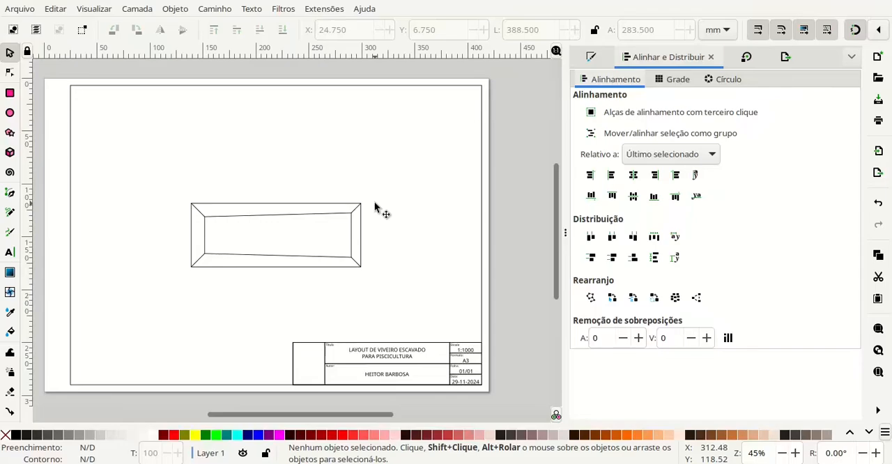
- Duplicate the pond plan-view group and snap the copy directly above the original so their outer edges coincide
left_click(356, 207)
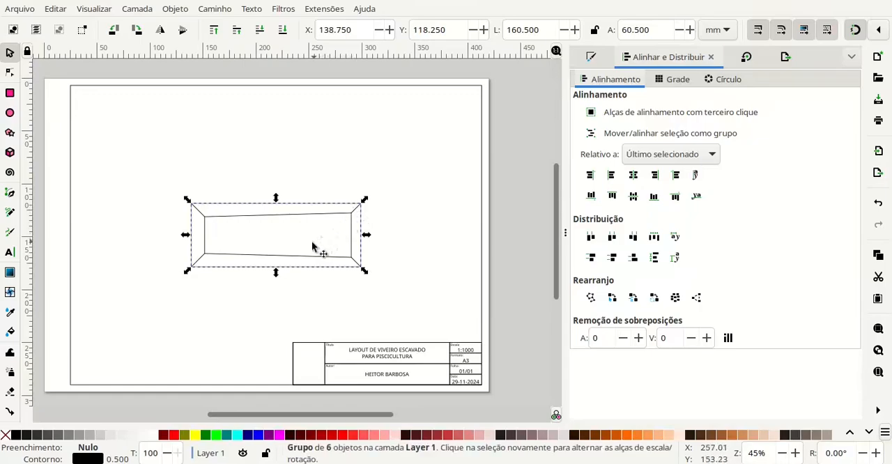
key("ctrl+v")
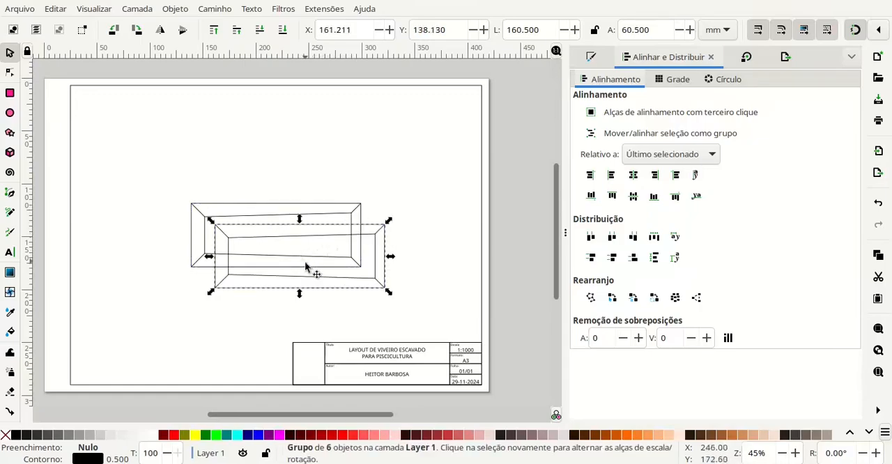
left_click_drag(377, 286, 349, 188)
scroll(324, 226, "up", 2)
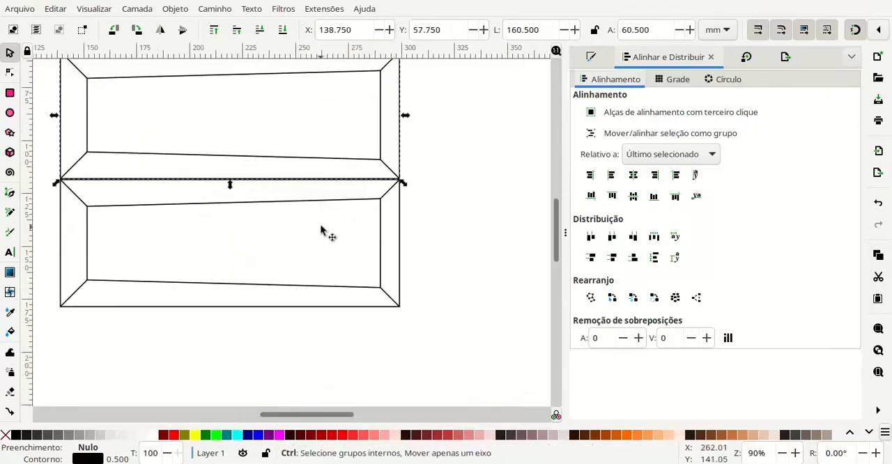
mouse_move(76, 166)
left_mouse_down()
mouse_move(76, 155)
mouse_move(64, 178)
mouse_move(84, 155)
left_mouse_up()
scroll(429, 209, "up", 2)
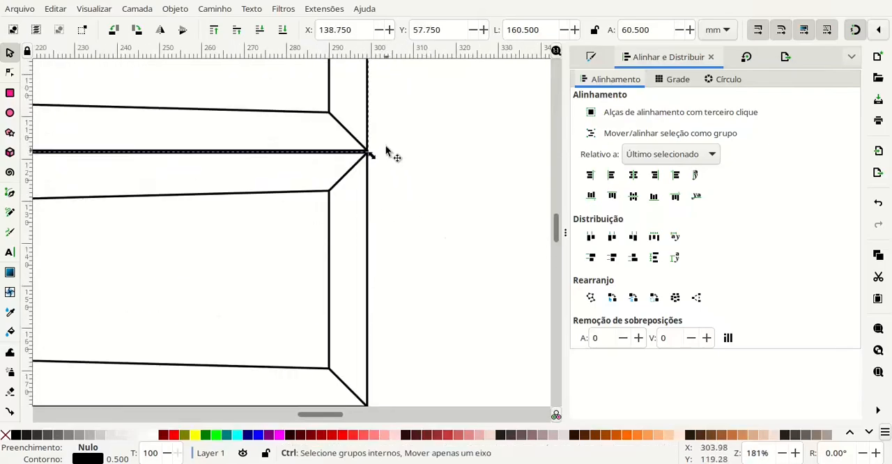
left_click_drag(369, 142, 367, 145)
scroll(369, 147, "down", 3)
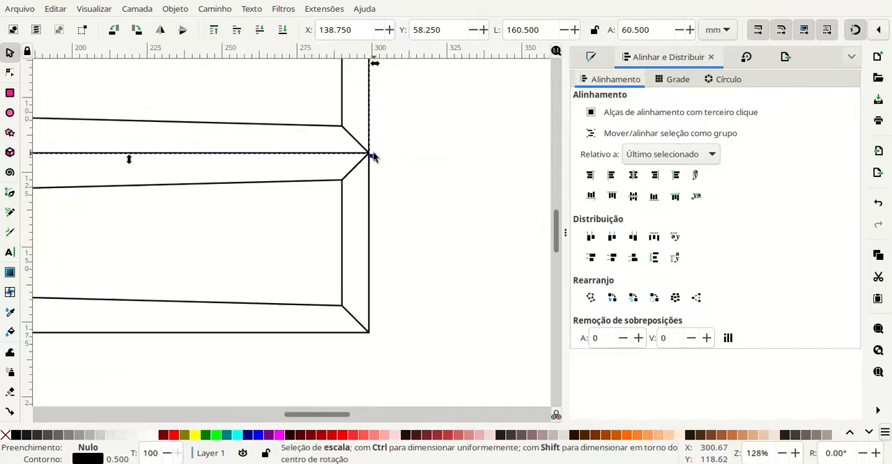
scroll(174, 168, "up", 2)
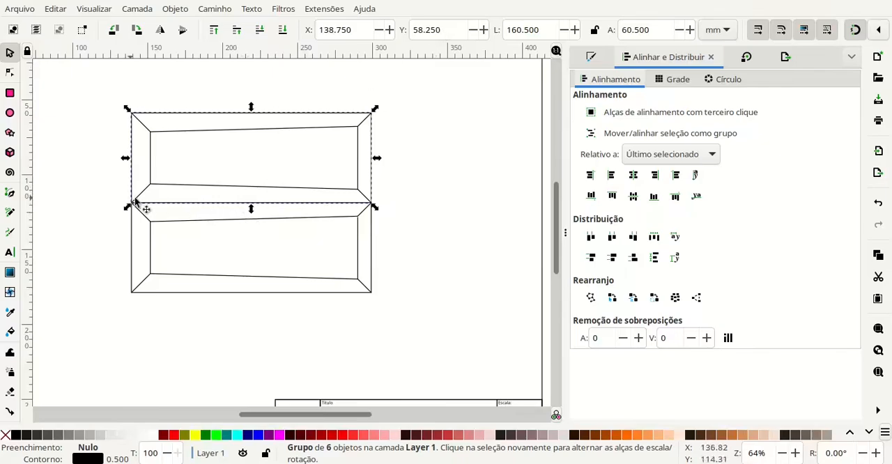
- Offset the upper pond copy 10 mm upwards from the original by subtracting 10 from its Y position
left_click(450, 30)
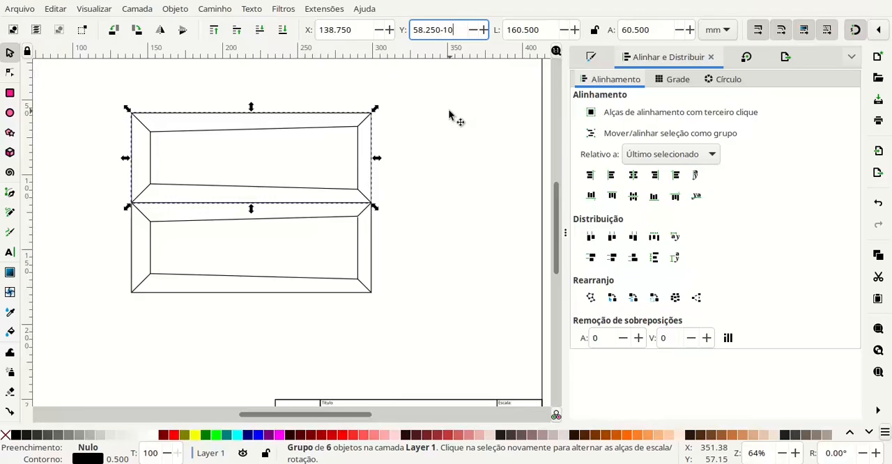
key("Return")
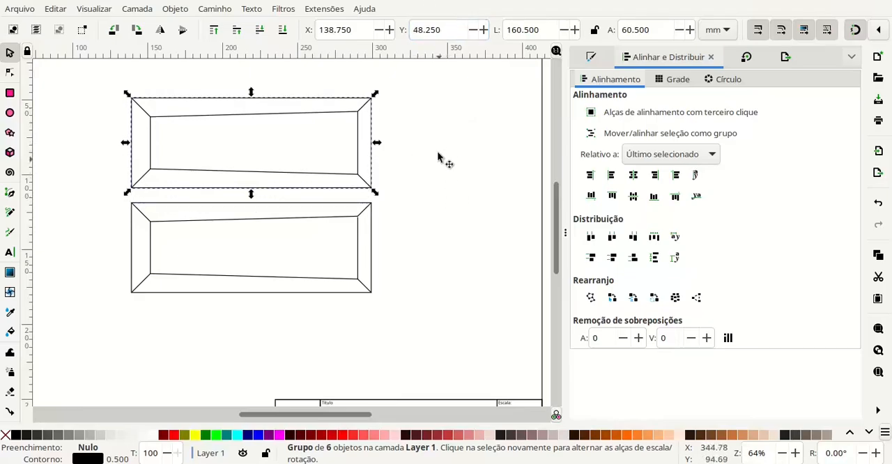
scroll(195, 128, "down", 1)
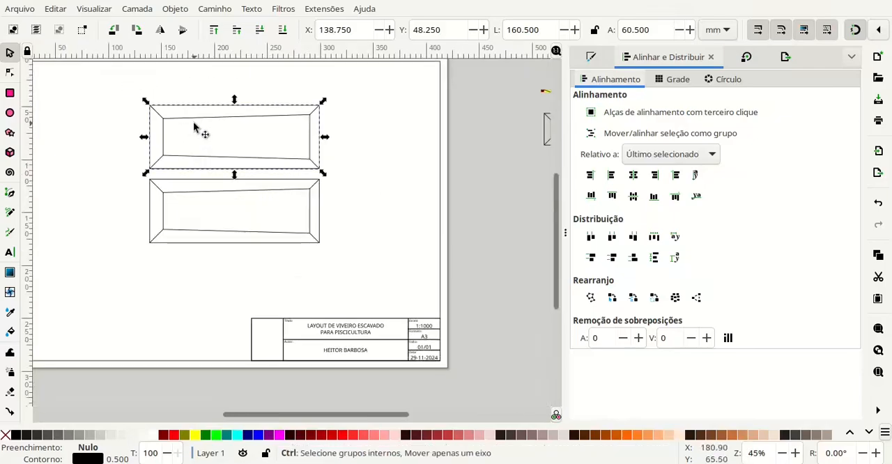
- Change the scale value in the title block to 1:500
left_click(155, 187)
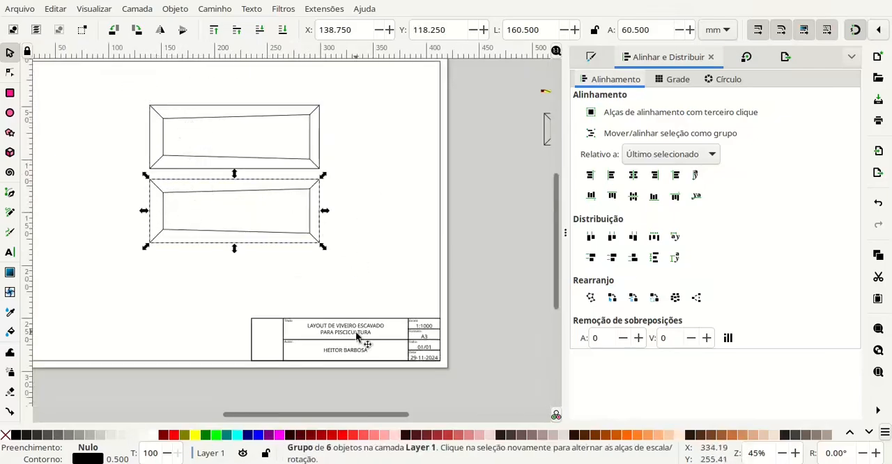
scroll(411, 328, "up", 1)
key("t")
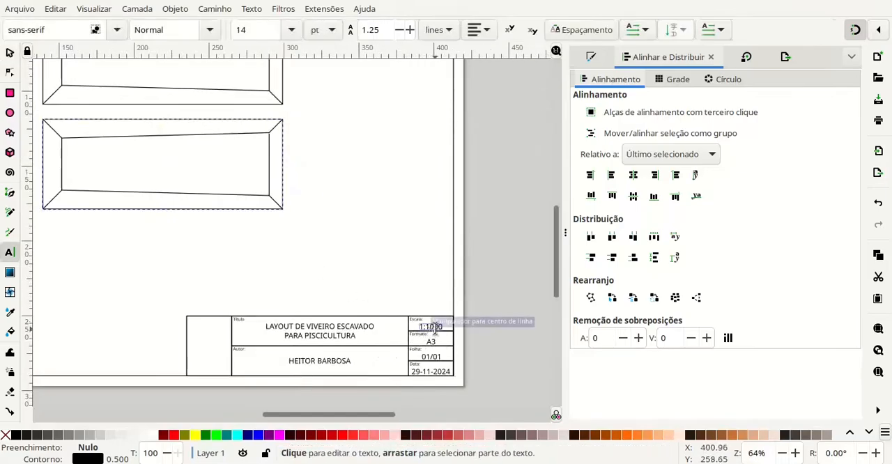
left_click(434, 326)
type("500")
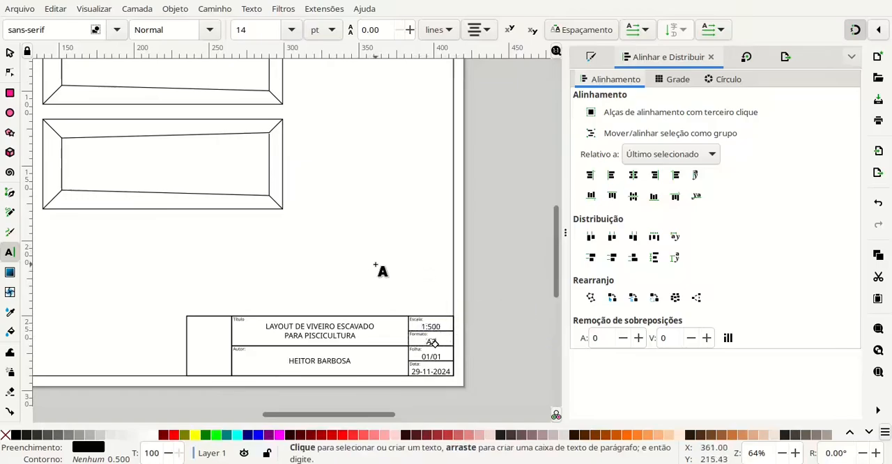
left_click(10, 53)
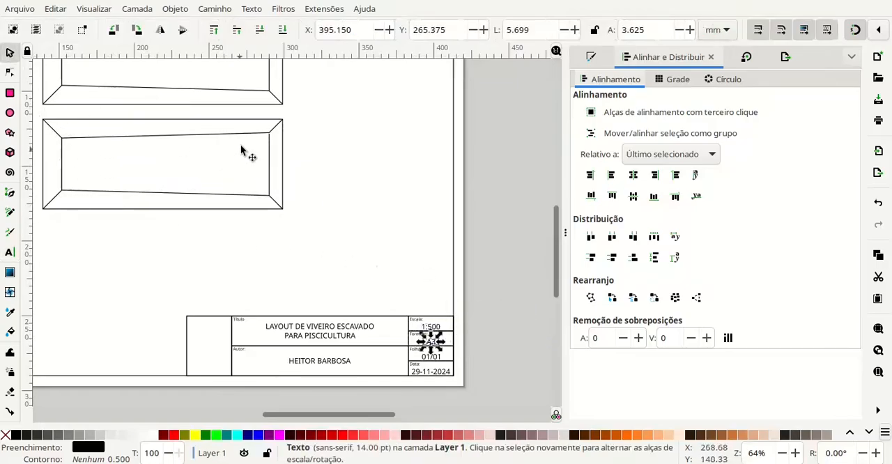
- Move both stacked ponds towards the sheet's right side and place a horizontally mirrored copy of the pair on their left
mouse_move(307, 121)
left_mouse_down()
mouse_move(379, 135)
mouse_move(403, 154)
left_mouse_up()
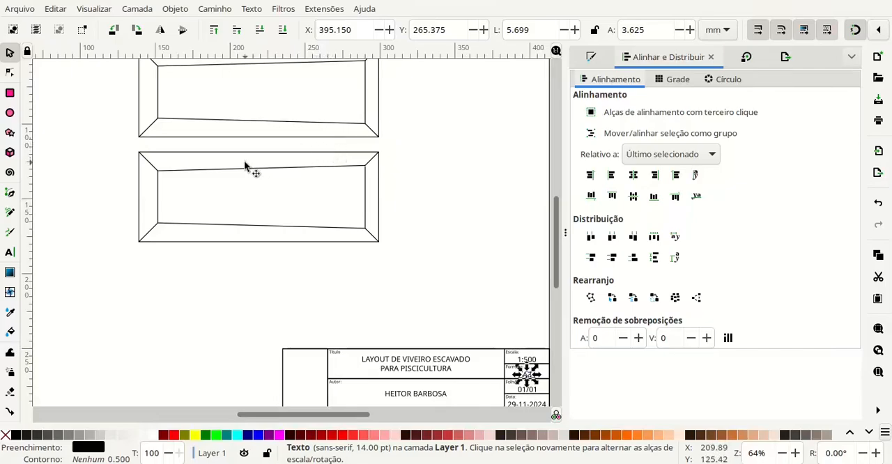
left_click_drag(186, 145, 201, 166)
scroll(418, 174, "down", 2)
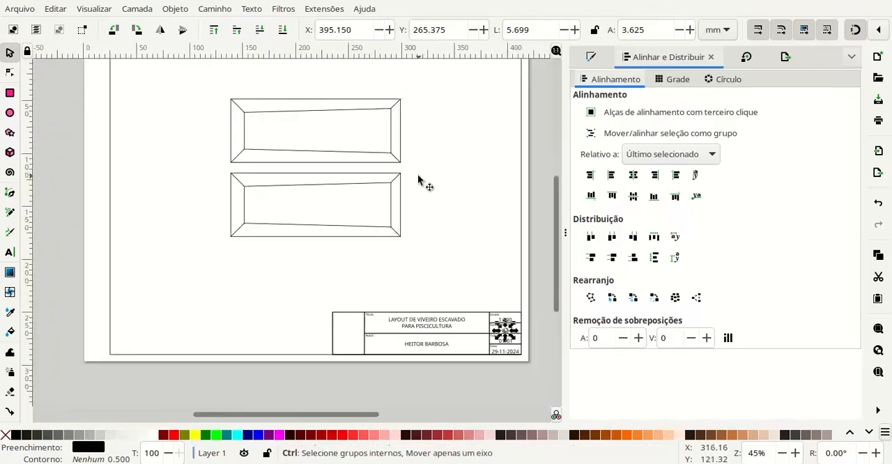
scroll(426, 175, "up", 2)
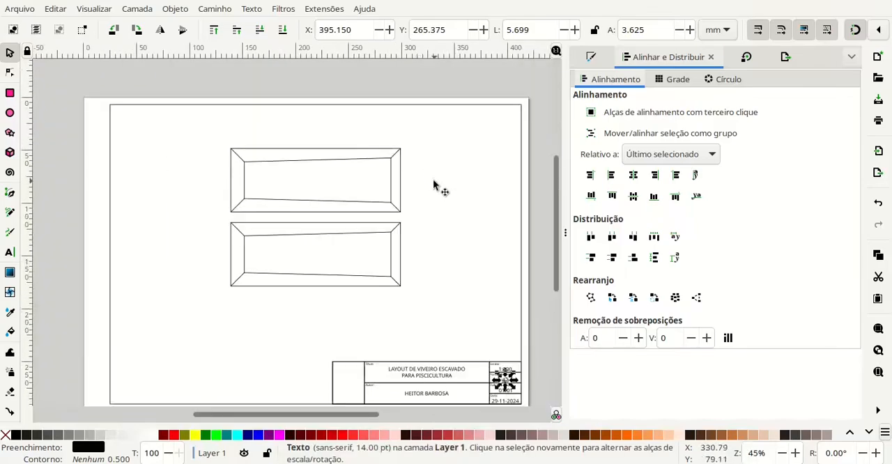
left_click(292, 211)
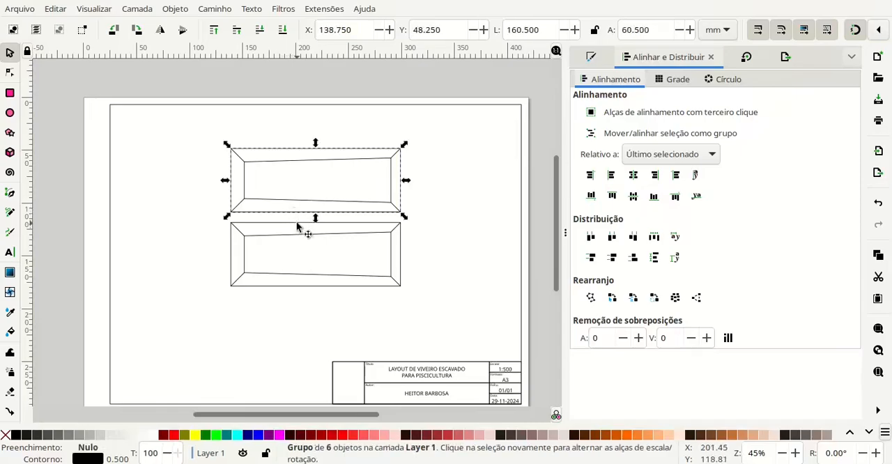
left_click(296, 224, "shift")
left_click_drag(297, 225, 374, 256)
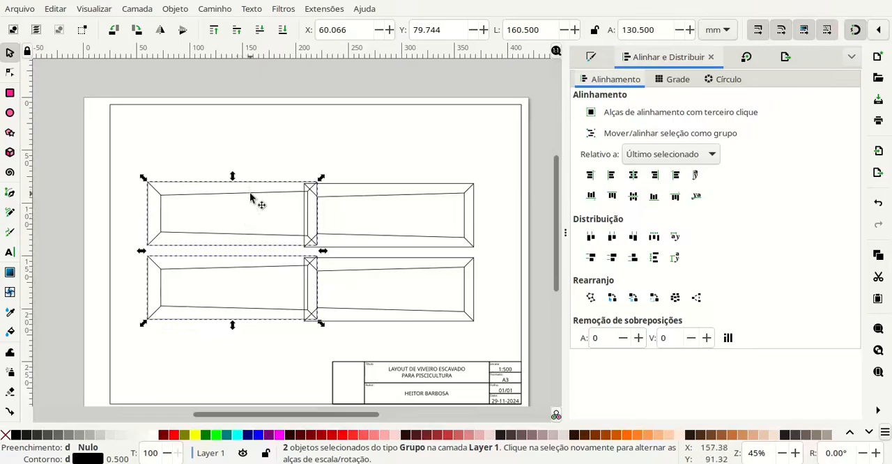
left_click_drag(248, 198, 225, 197)
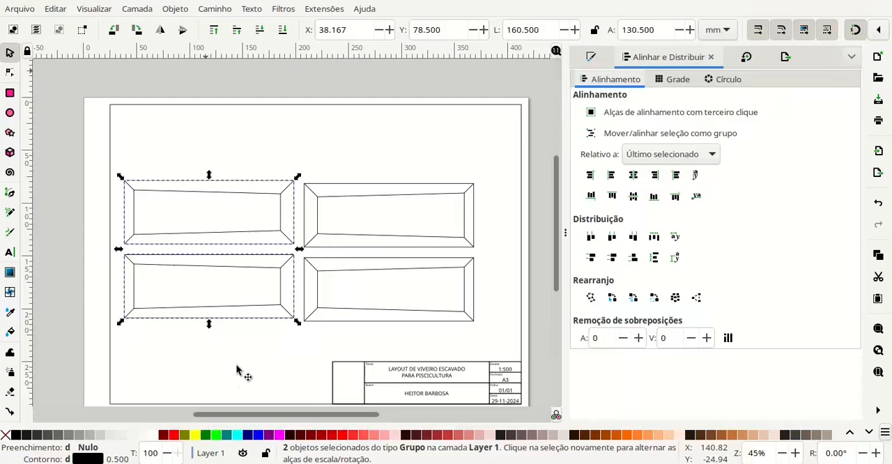
- Snap the mirrored pond pair against the left outer edges of the original pair, with the corners coinciding
scroll(281, 260, "up", 1)
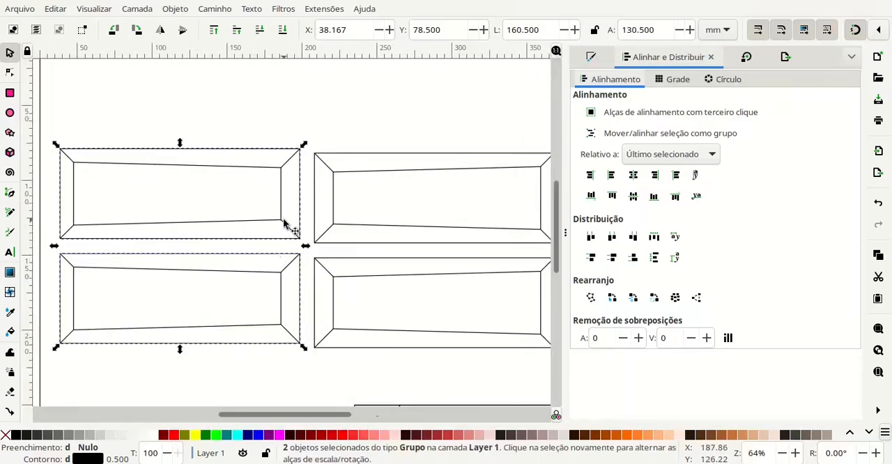
left_click_drag(284, 225, 313, 249)
scroll(297, 237, "up", 2)
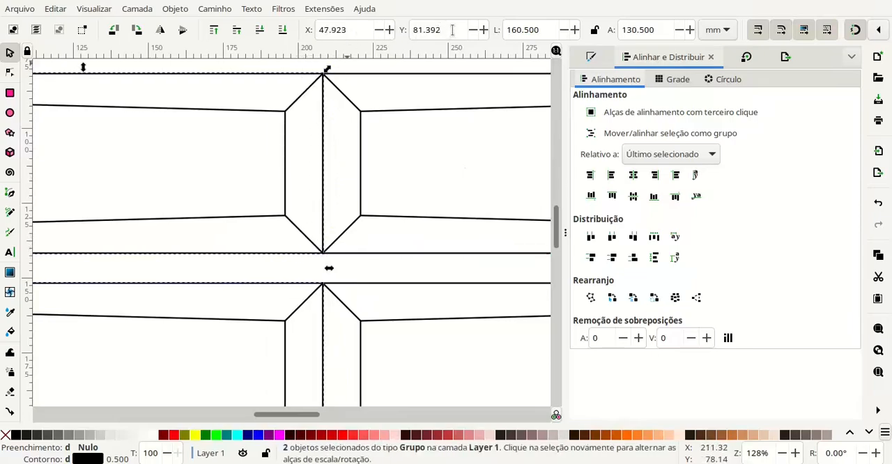
scroll(320, 200, "down", 1)
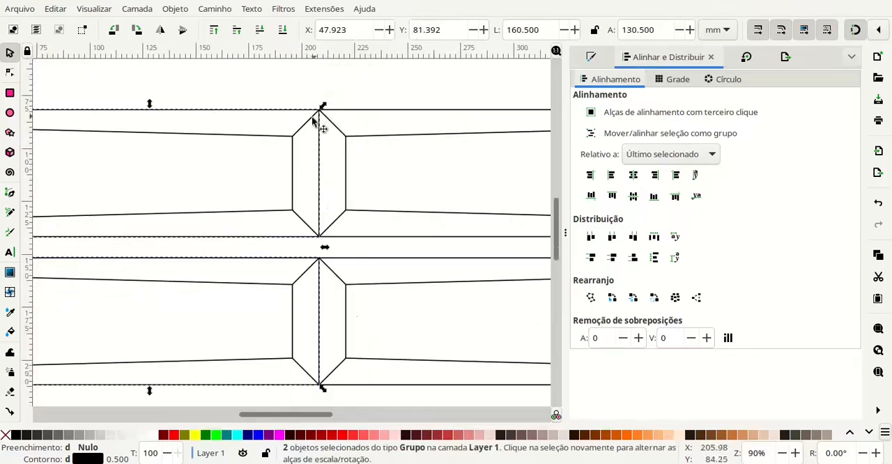
- Shift the mirrored pond pair 10 mm left by subtracting 10 from its X position
left_click(353, 27)
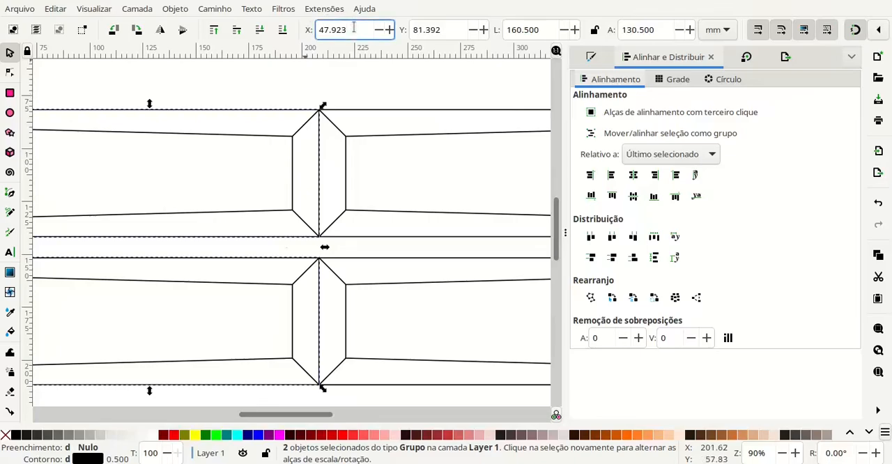
type("-10")
key("Return")
scroll(329, 156, "down", 1)
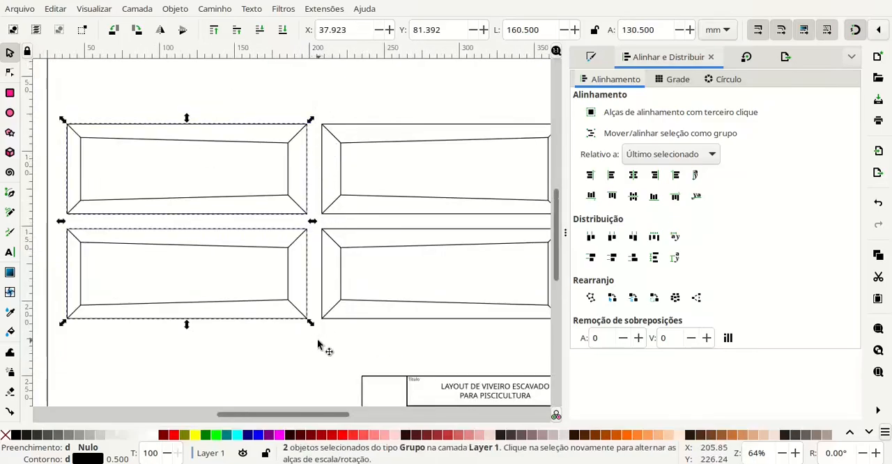
- Delete the two unstroked helper rectangles filling the areas beside and above the title block
left_click(317, 345)
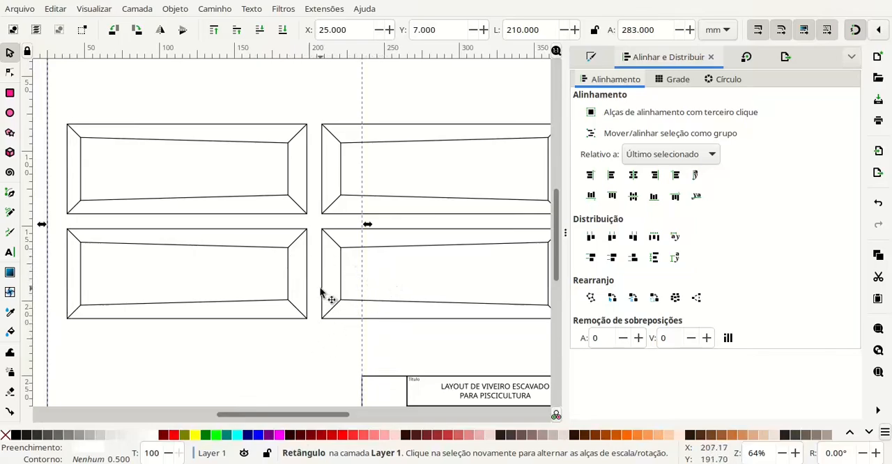
key("Delete")
left_click(392, 329)
key("Delete")
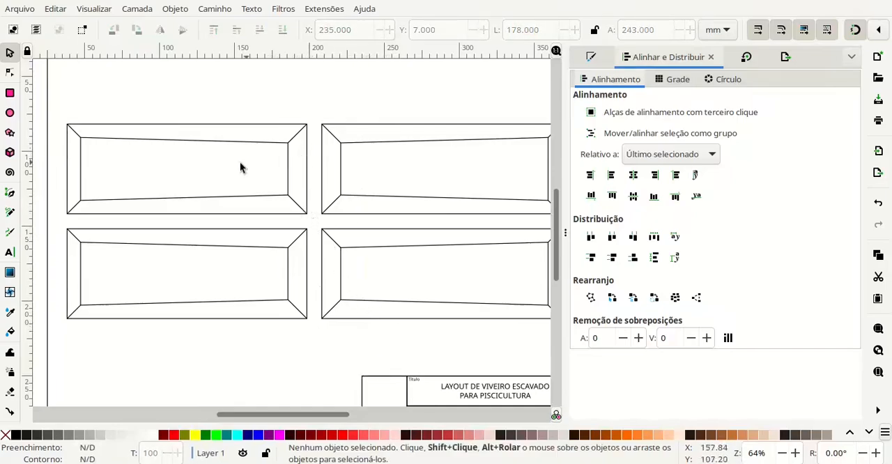
- Select the two upper ponds and snap them down onto the upper edges of the two lower ponds
scroll(234, 167, "down", 1, "ctrl")
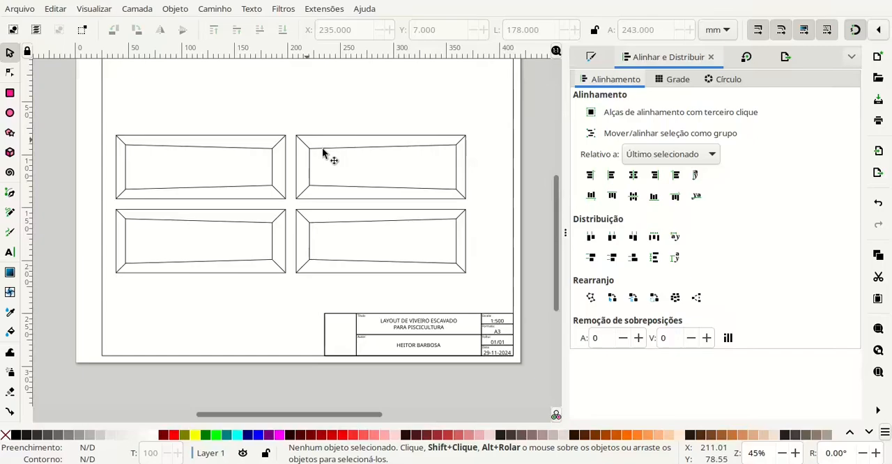
scroll(285, 198, "up", 1, "ctrl")
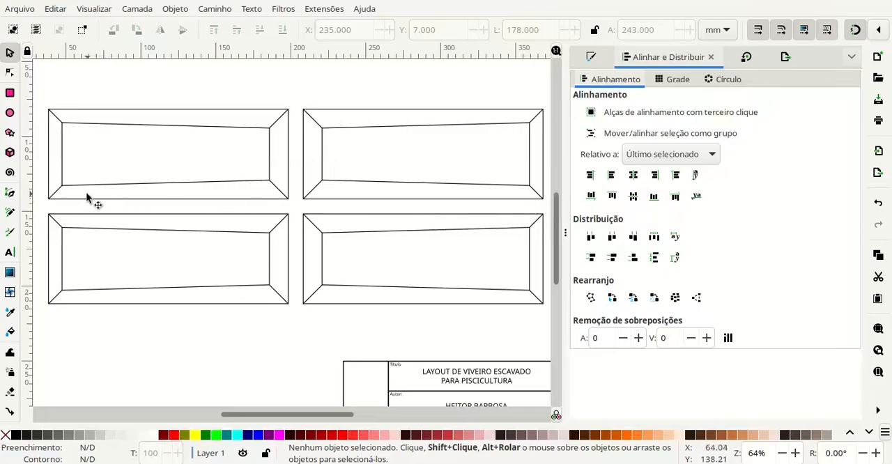
left_click(226, 200)
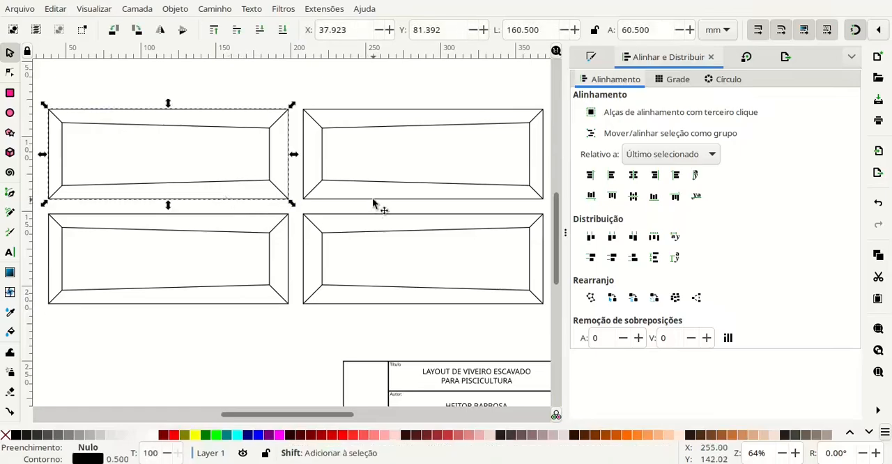
left_click(377, 200, "shift")
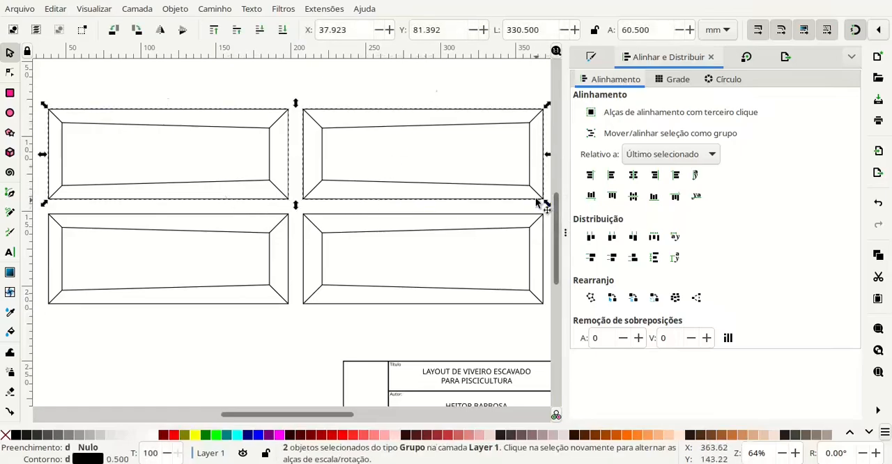
left_click_drag(537, 198, 537, 219)
scroll(547, 225, "up", 3, "ctrl")
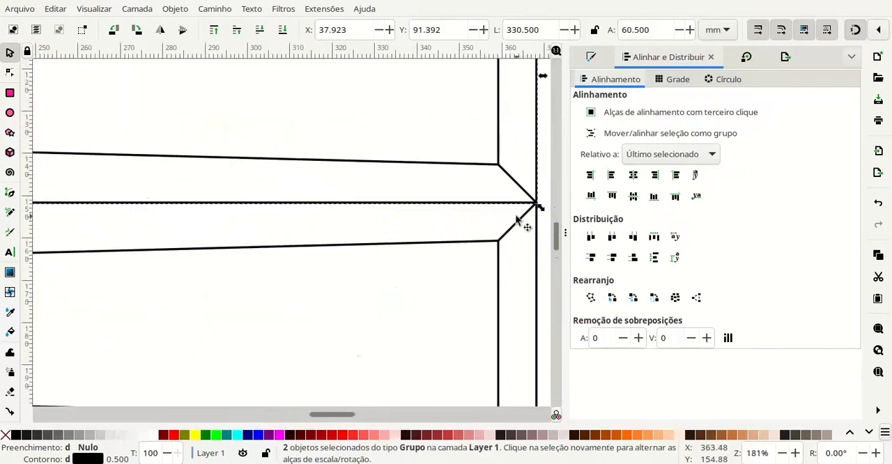
scroll(521, 221, "down", 2, "ctrl")
scroll(274, 200, "down", 1, "ctrl")
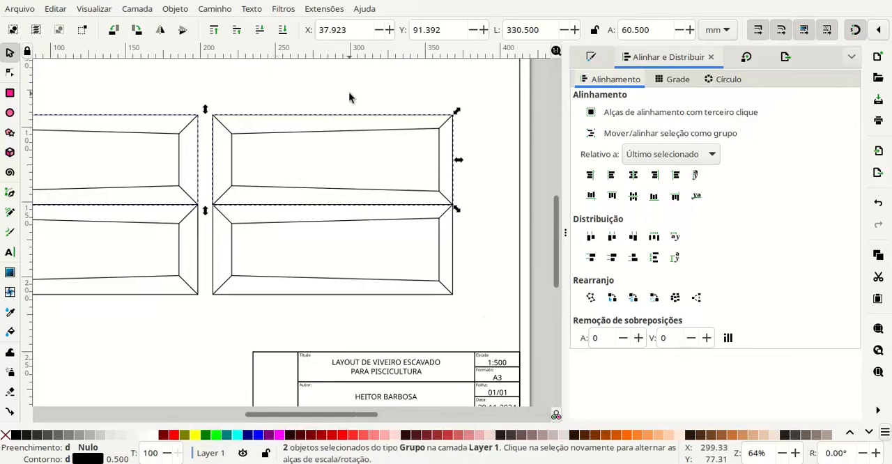
- Offset the two upper ponds 6 mm upwards by subtracting 6 from their Y position, and deselect them
left_click(442, 28)
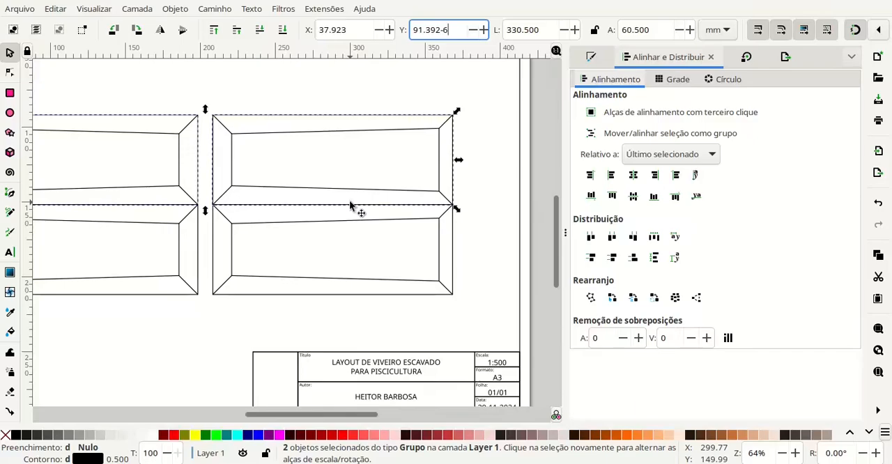
key("Return")
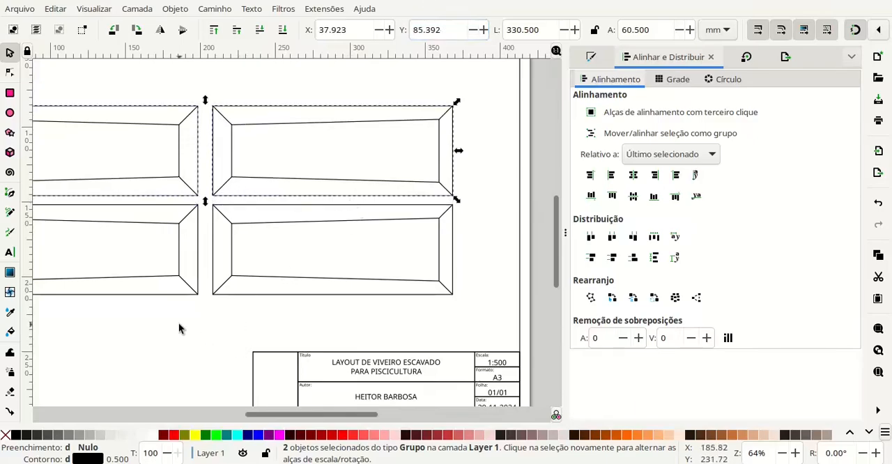
left_click_drag(179, 324, 283, 350)
left_click(292, 350)
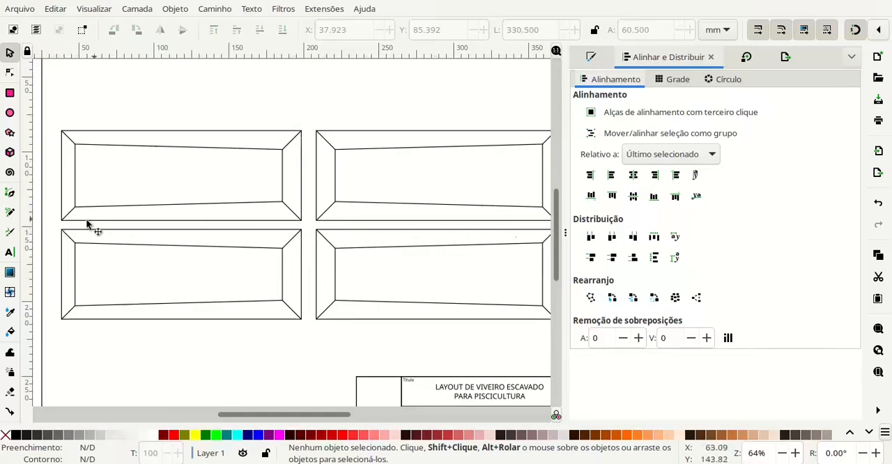
- Duplicate the two upper ponds and snap the copies above them, with their lower edges on the originals' upper edges
left_click(285, 183)
left_click(334, 155, "shift")
scroll(372, 155, "up", 2)
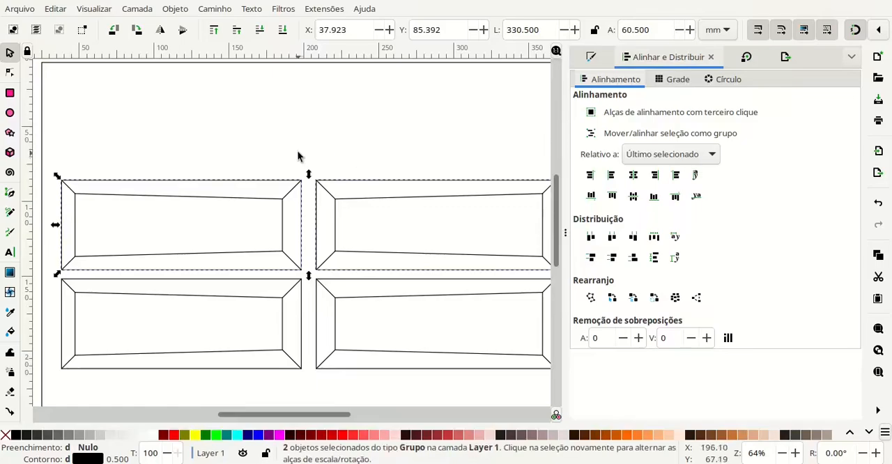
key("ctrl+v")
mouse_move(310, 174)
left_mouse_down()
mouse_move(320, 152)
mouse_move(318, 165)
left_mouse_up()
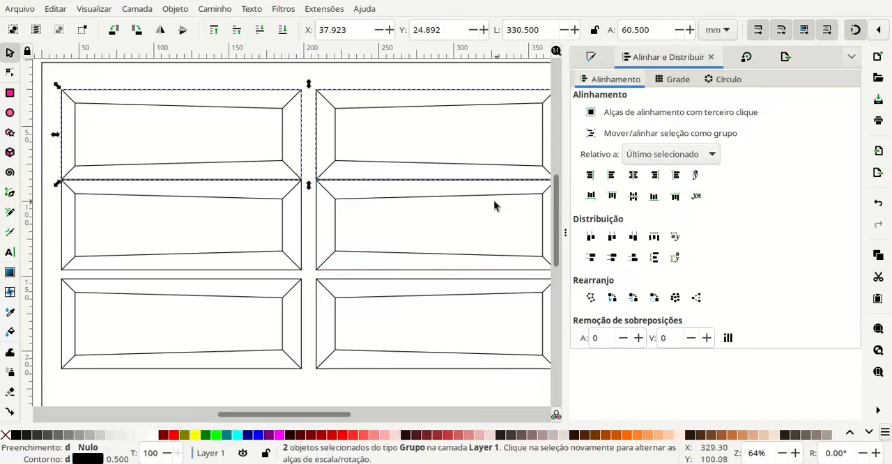
scroll(481, 199, "up", 3)
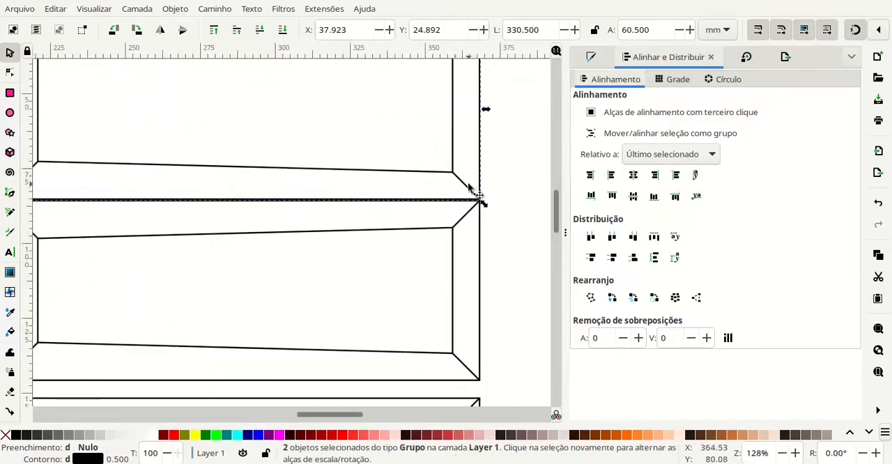
mouse_move(469, 189)
left_mouse_down()
mouse_move(463, 164)
mouse_move(469, 188)
left_mouse_up()
scroll(348, 149, "down", 2)
scroll(351, 201, "left", 5)
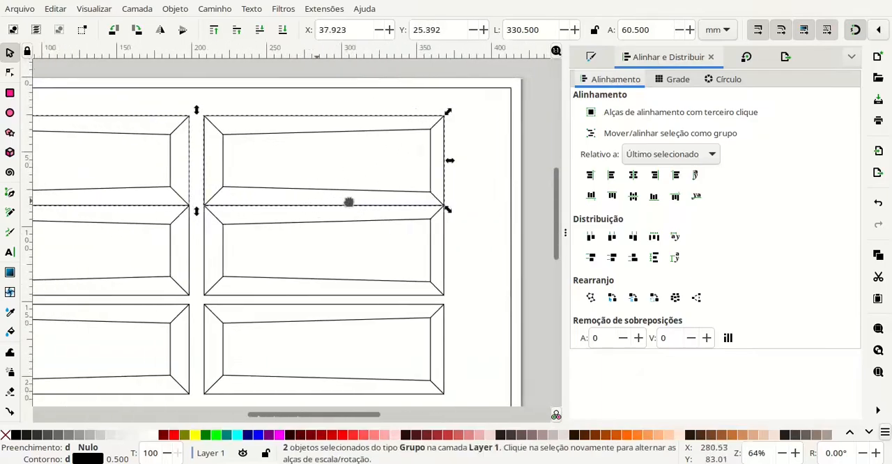
- Offset the duplicated pond pair 6 mm upwards by subtracting 6 from its Y position
left_click(445, 34)
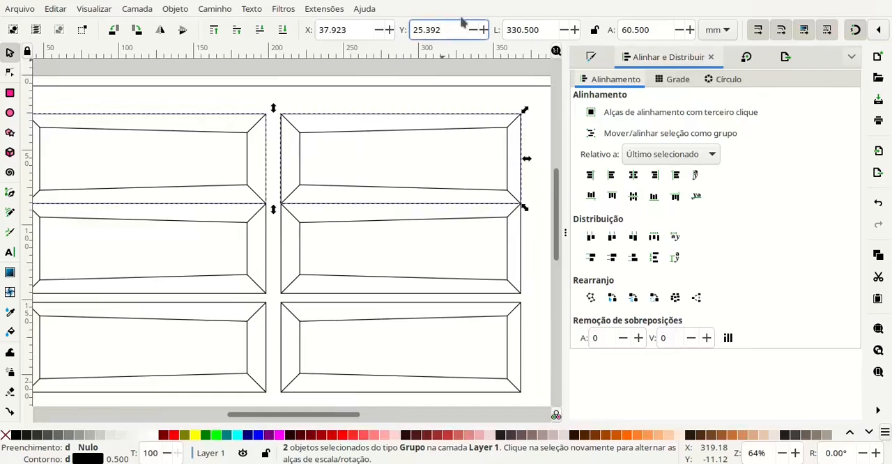
type("-6")
key("Return")
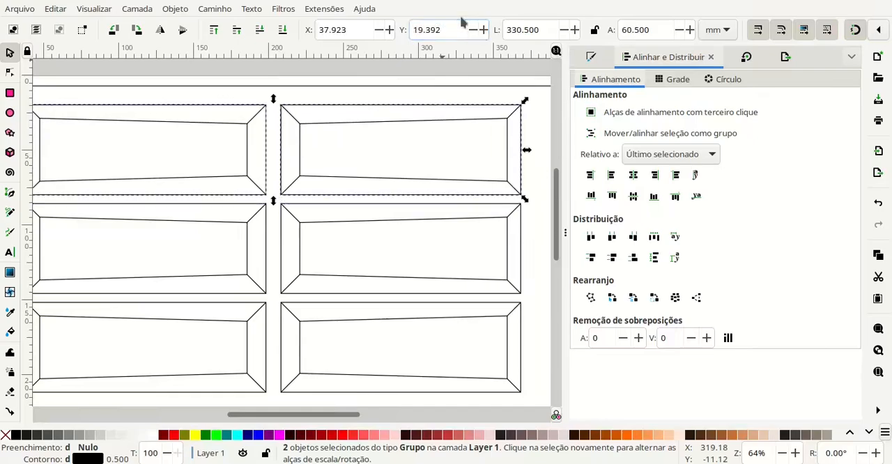
- Select all six ponds and combine them into one group
scroll(325, 239, "down", 1)
scroll(278, 205, "down", 1)
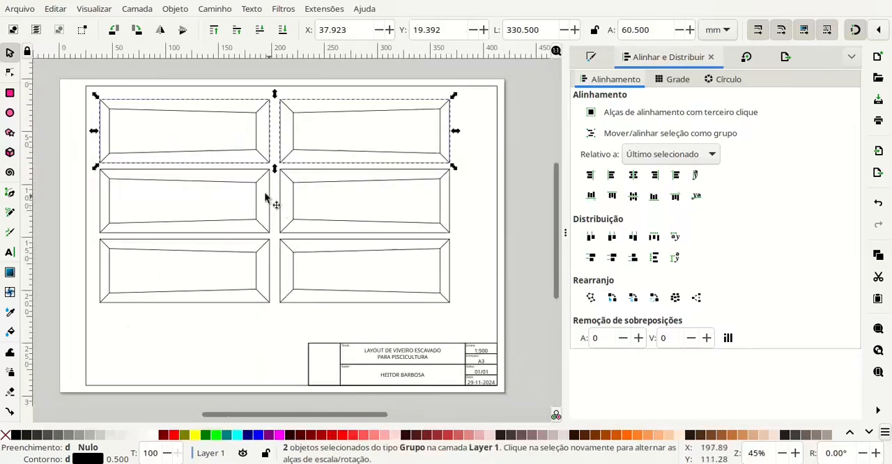
left_click(273, 195, "shift")
left_click(290, 199, "shift")
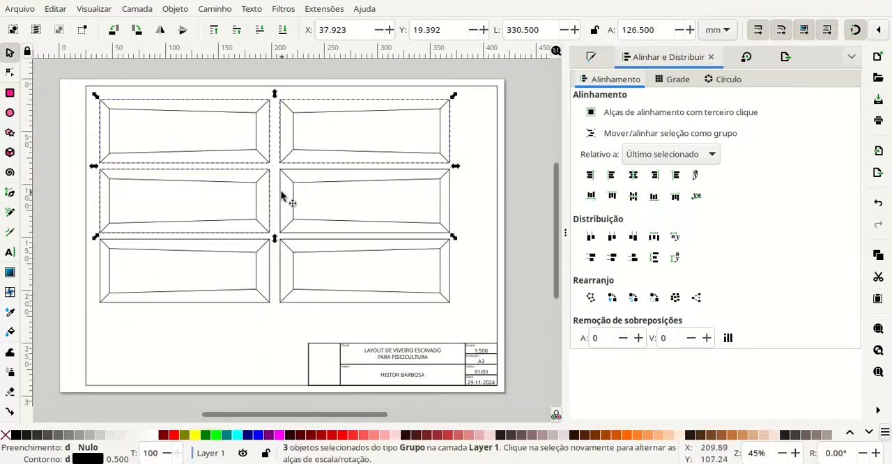
left_click(265, 260, "shift")
left_click(348, 294, "shift")
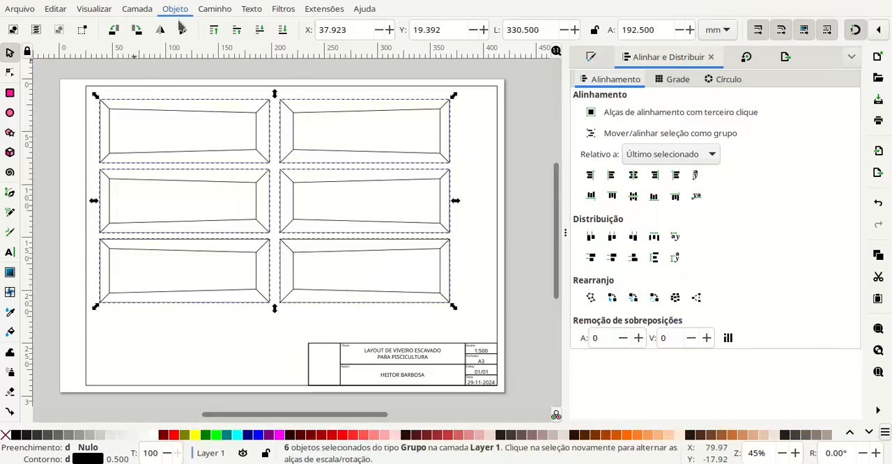
key("ctrl+g")
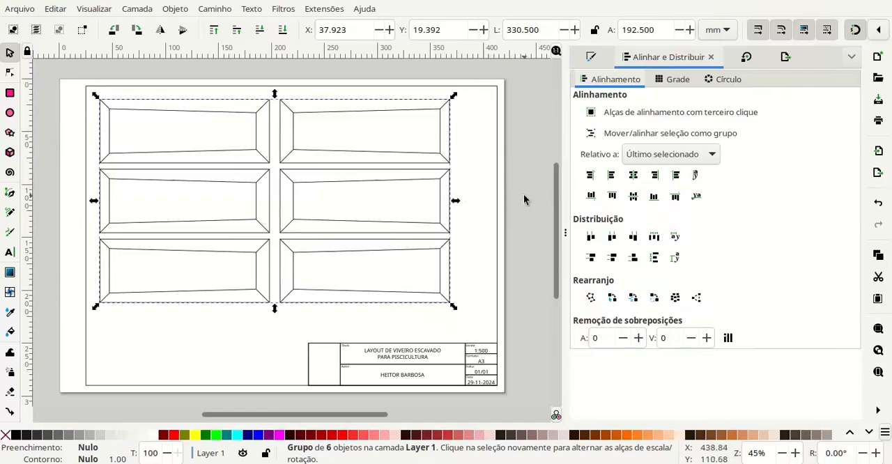
- Center the pond group horizontally and vertically on the sheet's frame rectangle, and deselect everything
left_click(496, 145, "shift")
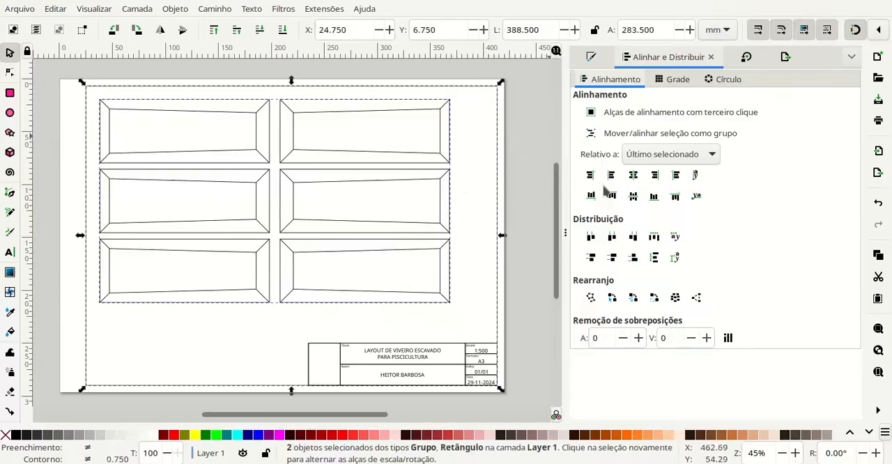
left_click(634, 176)
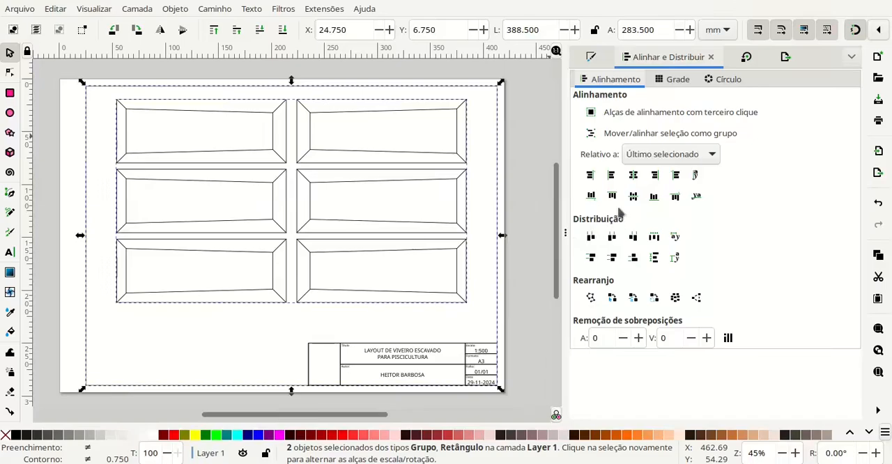
left_click(633, 196)
left_click(536, 203)
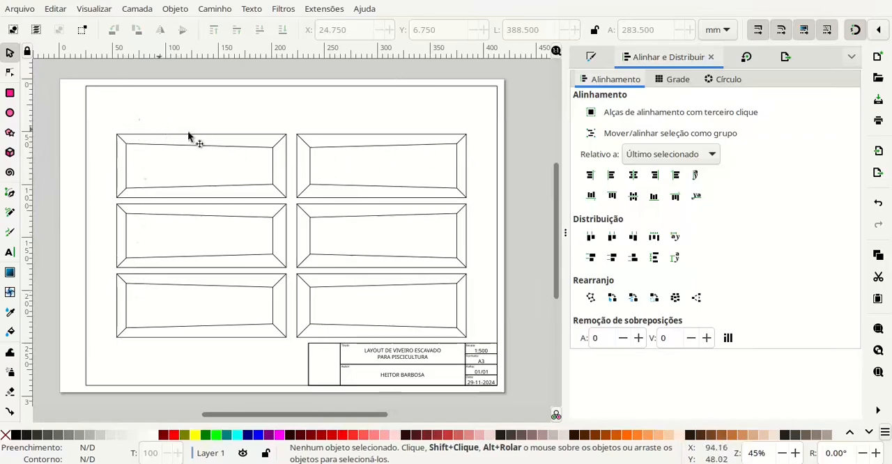
- Try rotating the six-pond group counterclockwise by an angle of 90-68 degrees
left_click(458, 145)
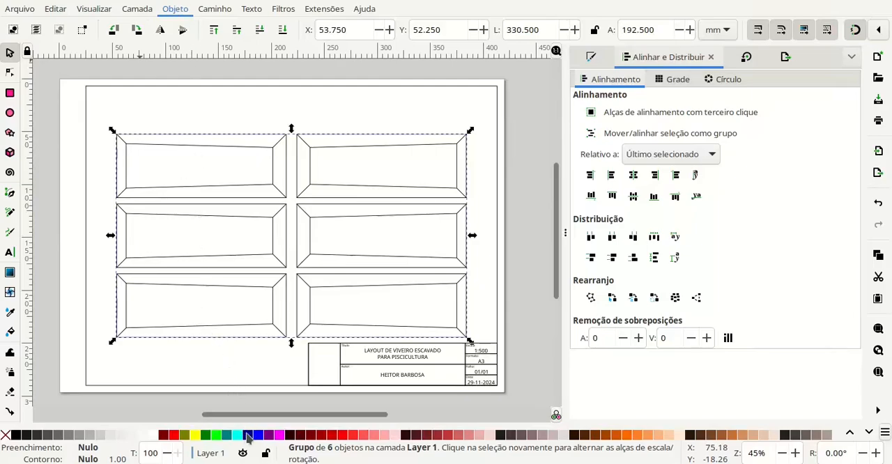
key("shift+ctrl+m")
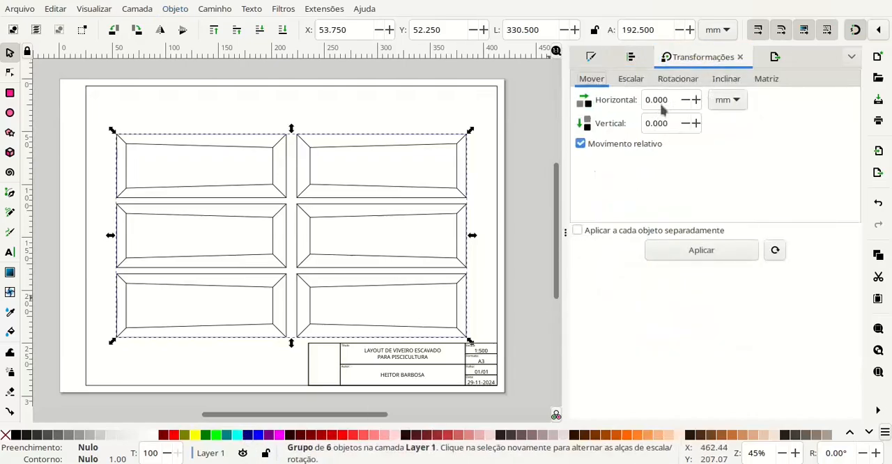
left_click(671, 80)
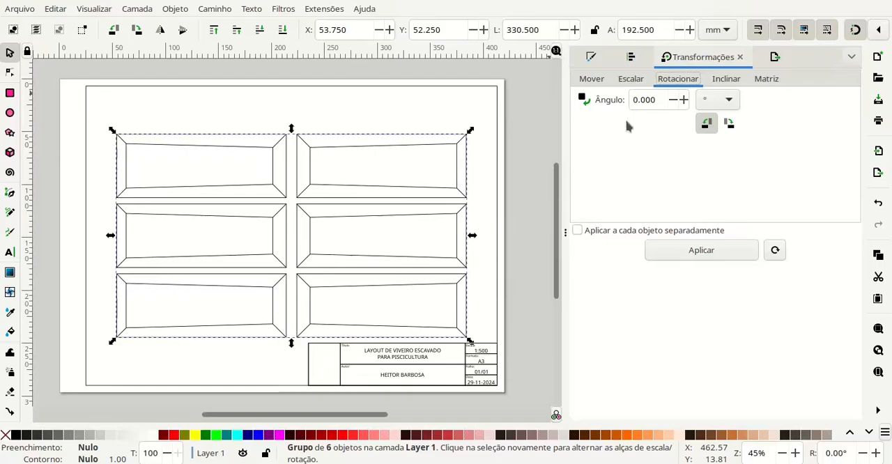
triple_click(649, 98)
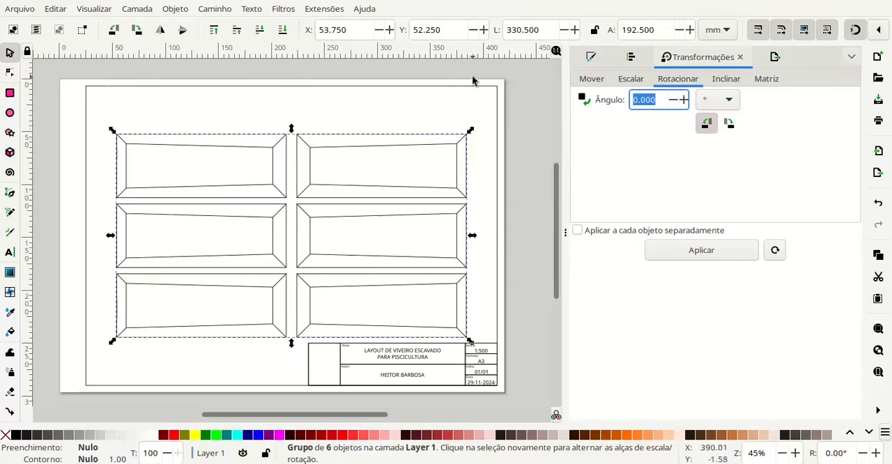
type("90-68")
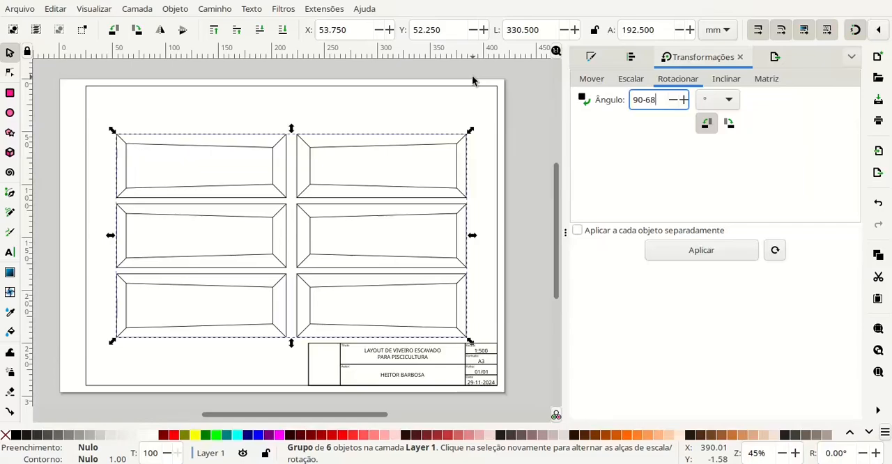
key("Return")
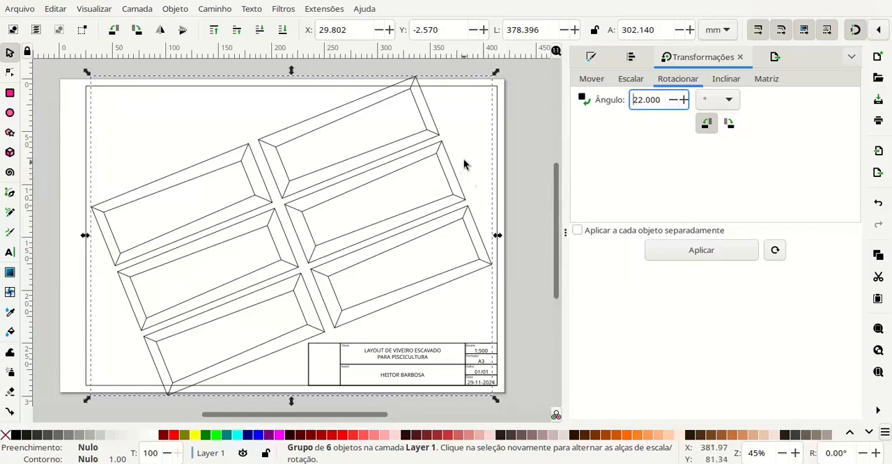
- Undo the rotation of the pond group
key("ctrl+z")
left_click(516, 129)
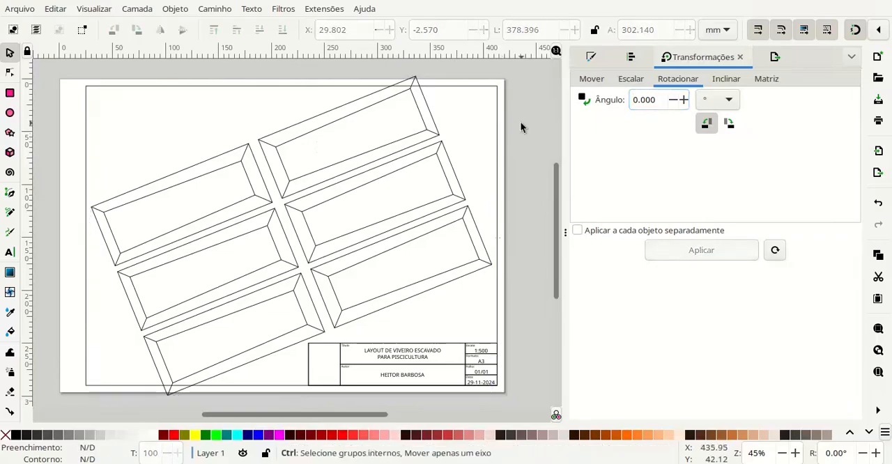
key("ctrl+z")
- Rotate the six-pond group counterclockwise by an angle of 90-78 degrees, and deselect it
left_click(448, 149)
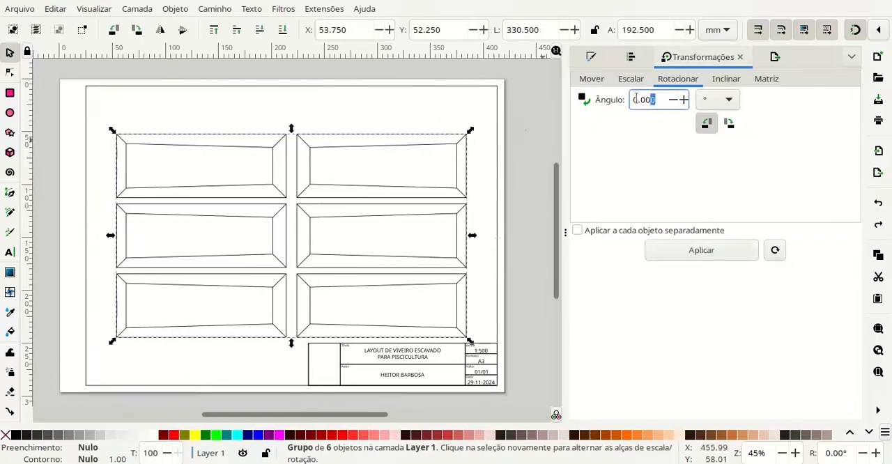
double_click(642, 100)
type("90-78")
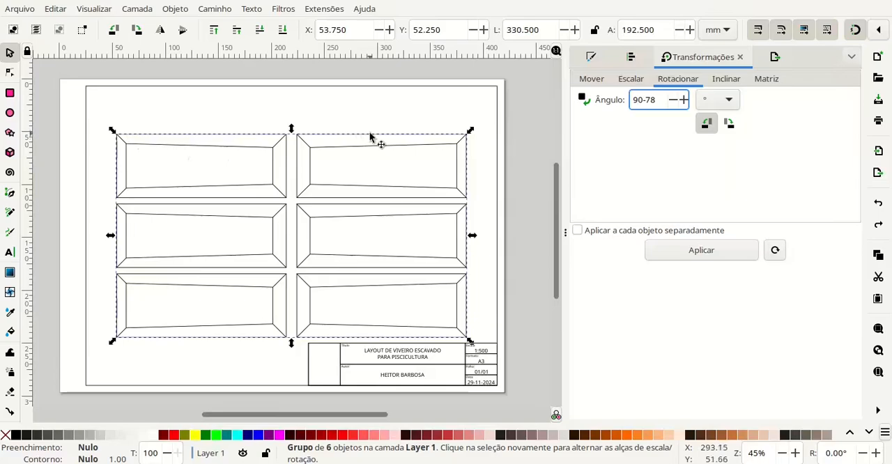
key("Return")
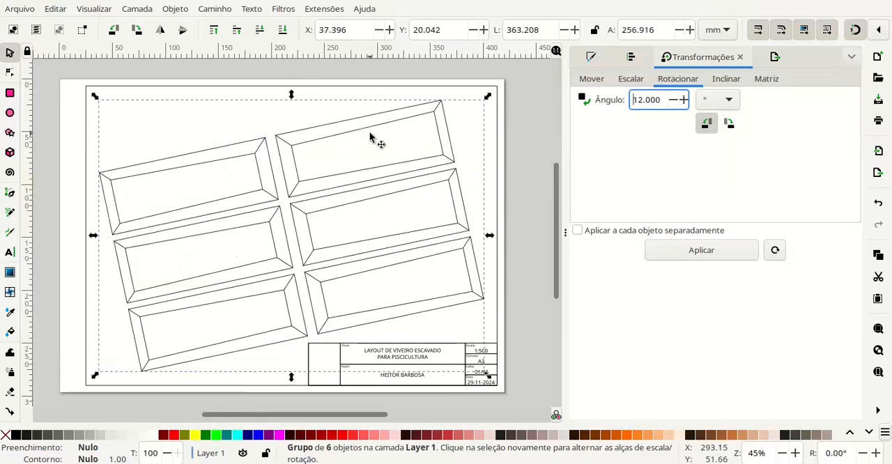
left_click(519, 148)
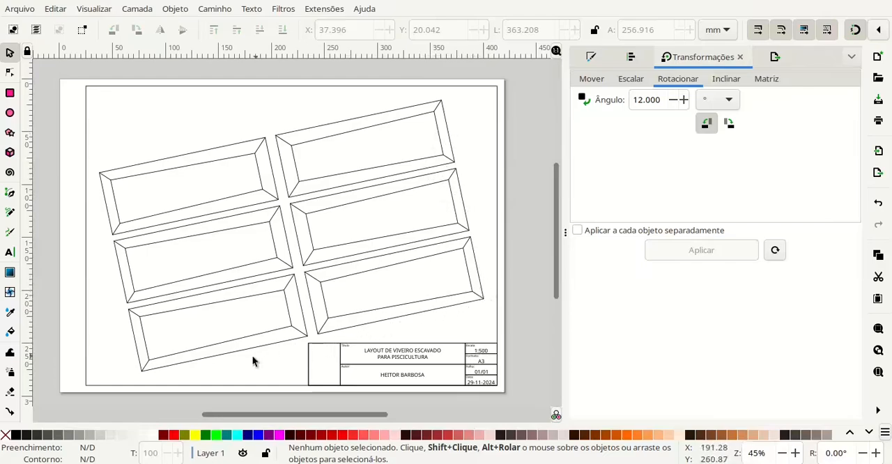
- Examine the rotated pond layout on the sheet and the small pond plan and section drawings beside the page
scroll(374, 305, "right", 3)
scroll(374, 304, "down", 1)
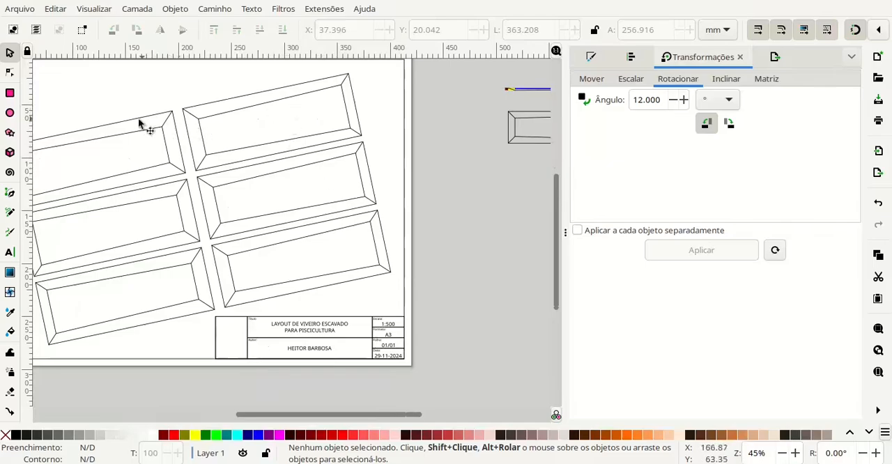
left_click_drag(432, 246, 225, 294)
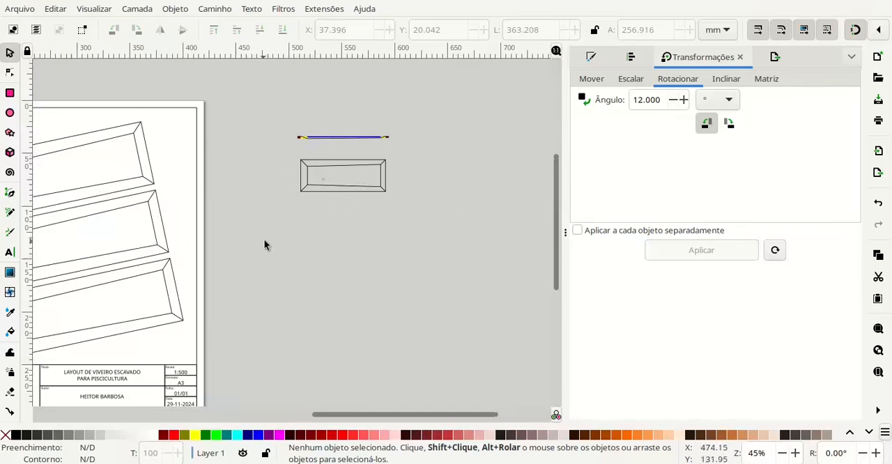
mouse_move(277, 239)
left_mouse_down()
mouse_move(265, 237)
mouse_move(470, 221)
mouse_move(509, 245)
left_mouse_up()
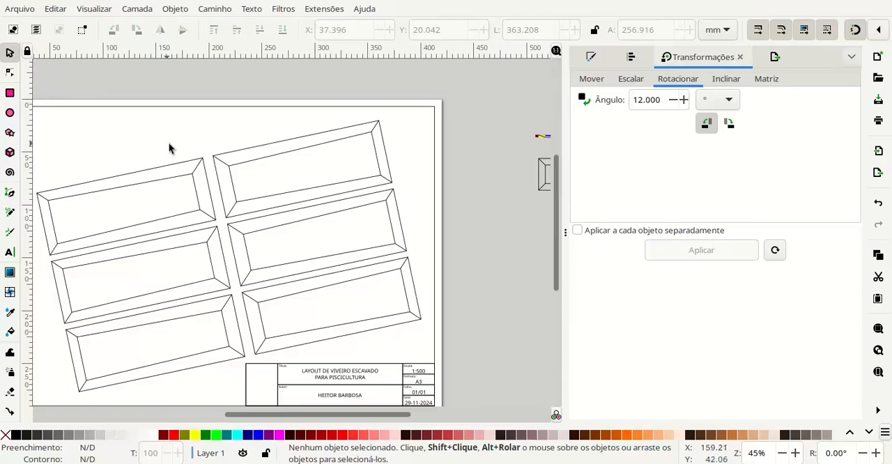
scroll(337, 162, "right", 5)
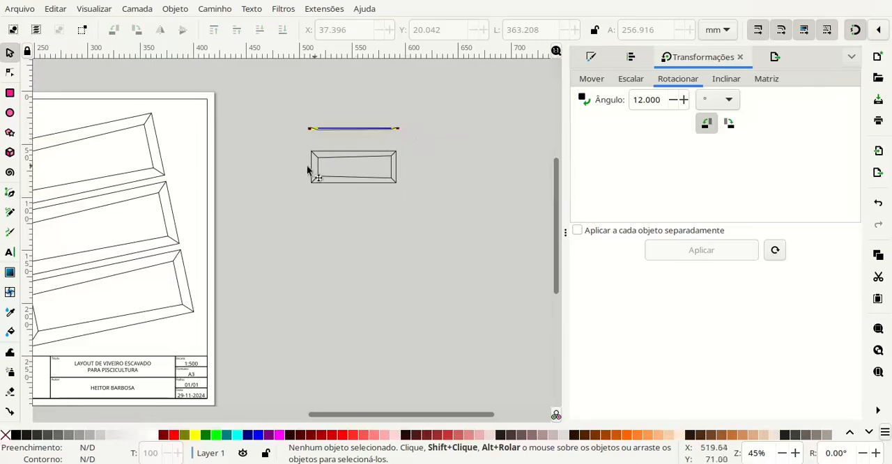
left_click_drag(265, 253, 421, 231)
left_click_drag(117, 180, 181, 184)
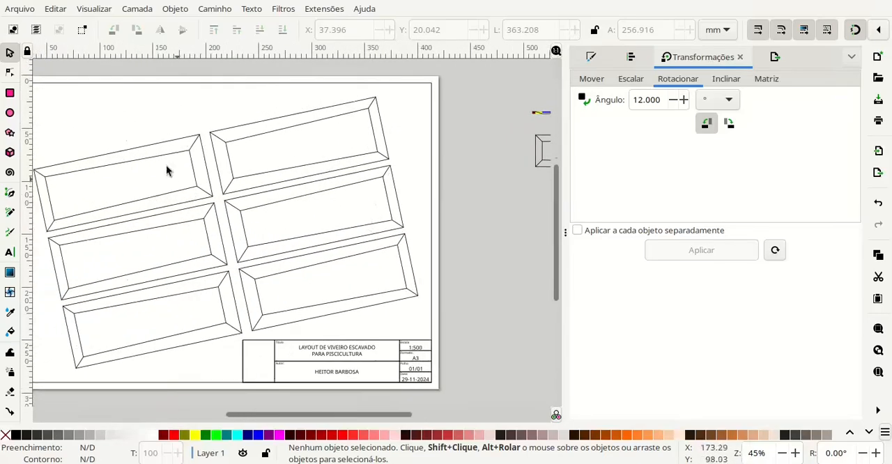
left_click_drag(196, 218, 277, 221)
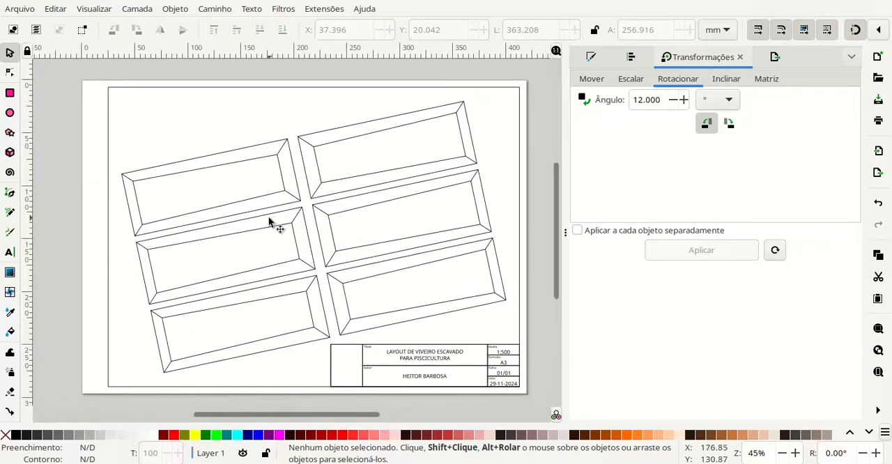